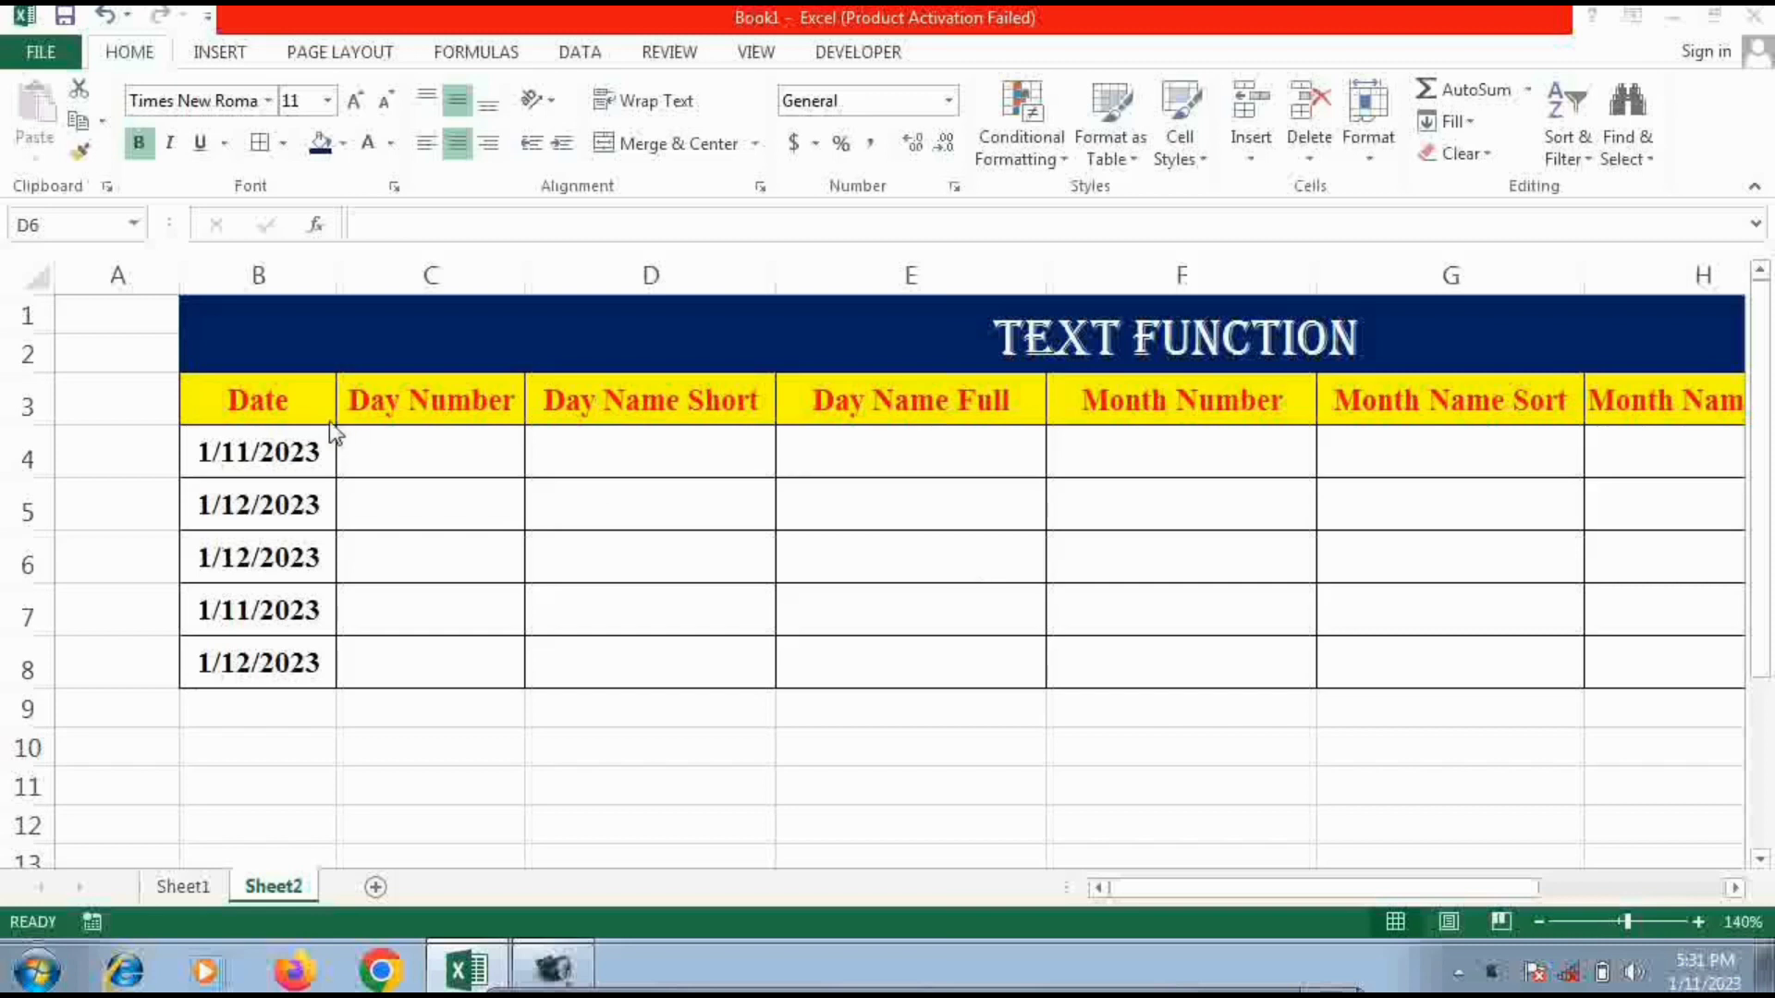
{"action": "left_click", "coordinate": [308, 467]}
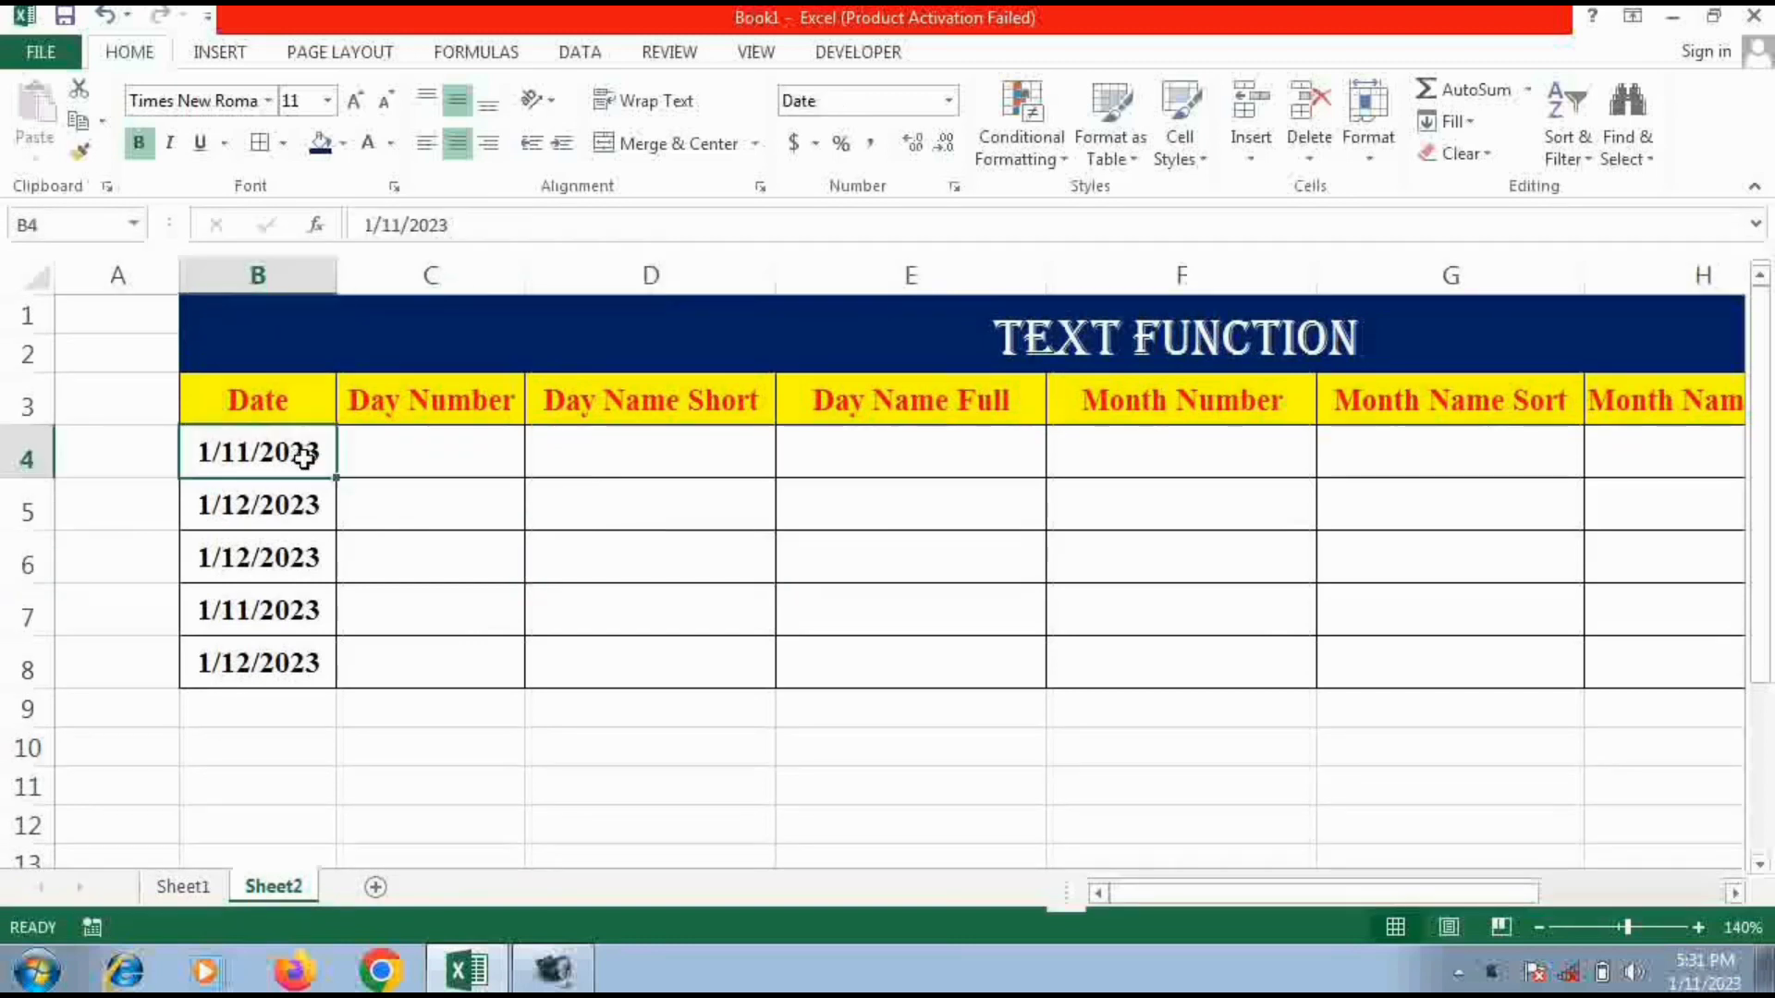
{"action": "left_click", "coordinate": [503, 454]}
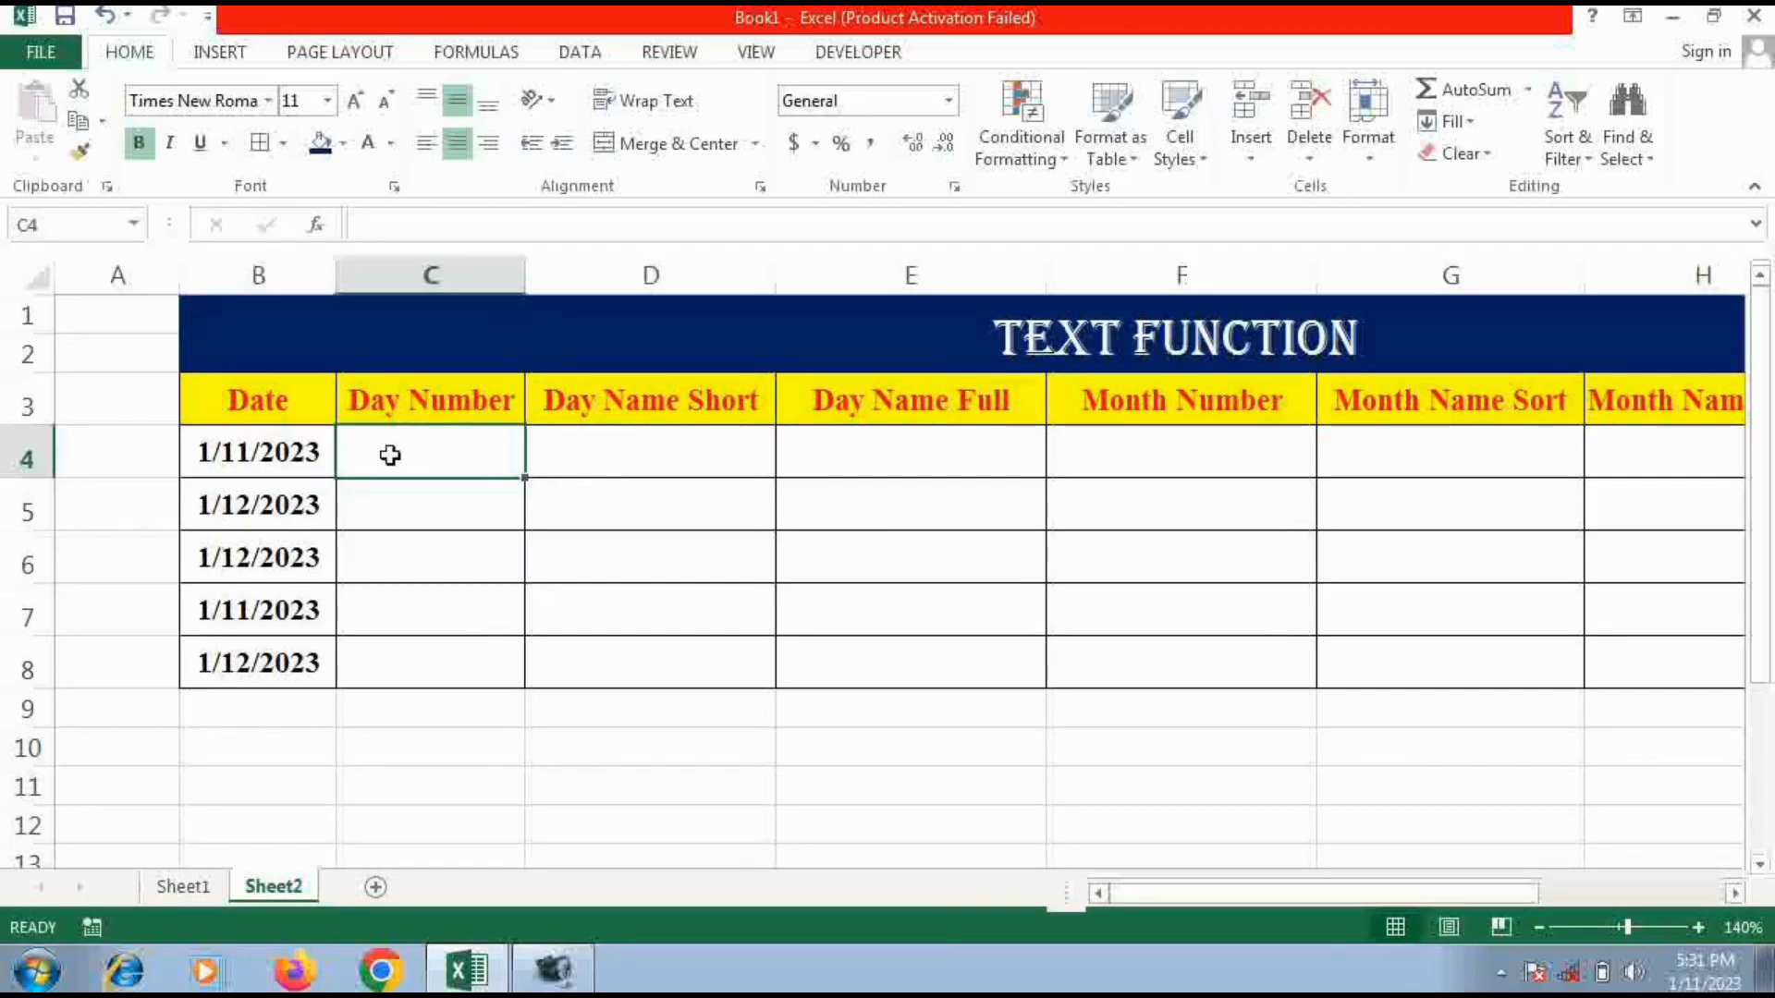
{"action": "left_click", "coordinate": [306, 453]}
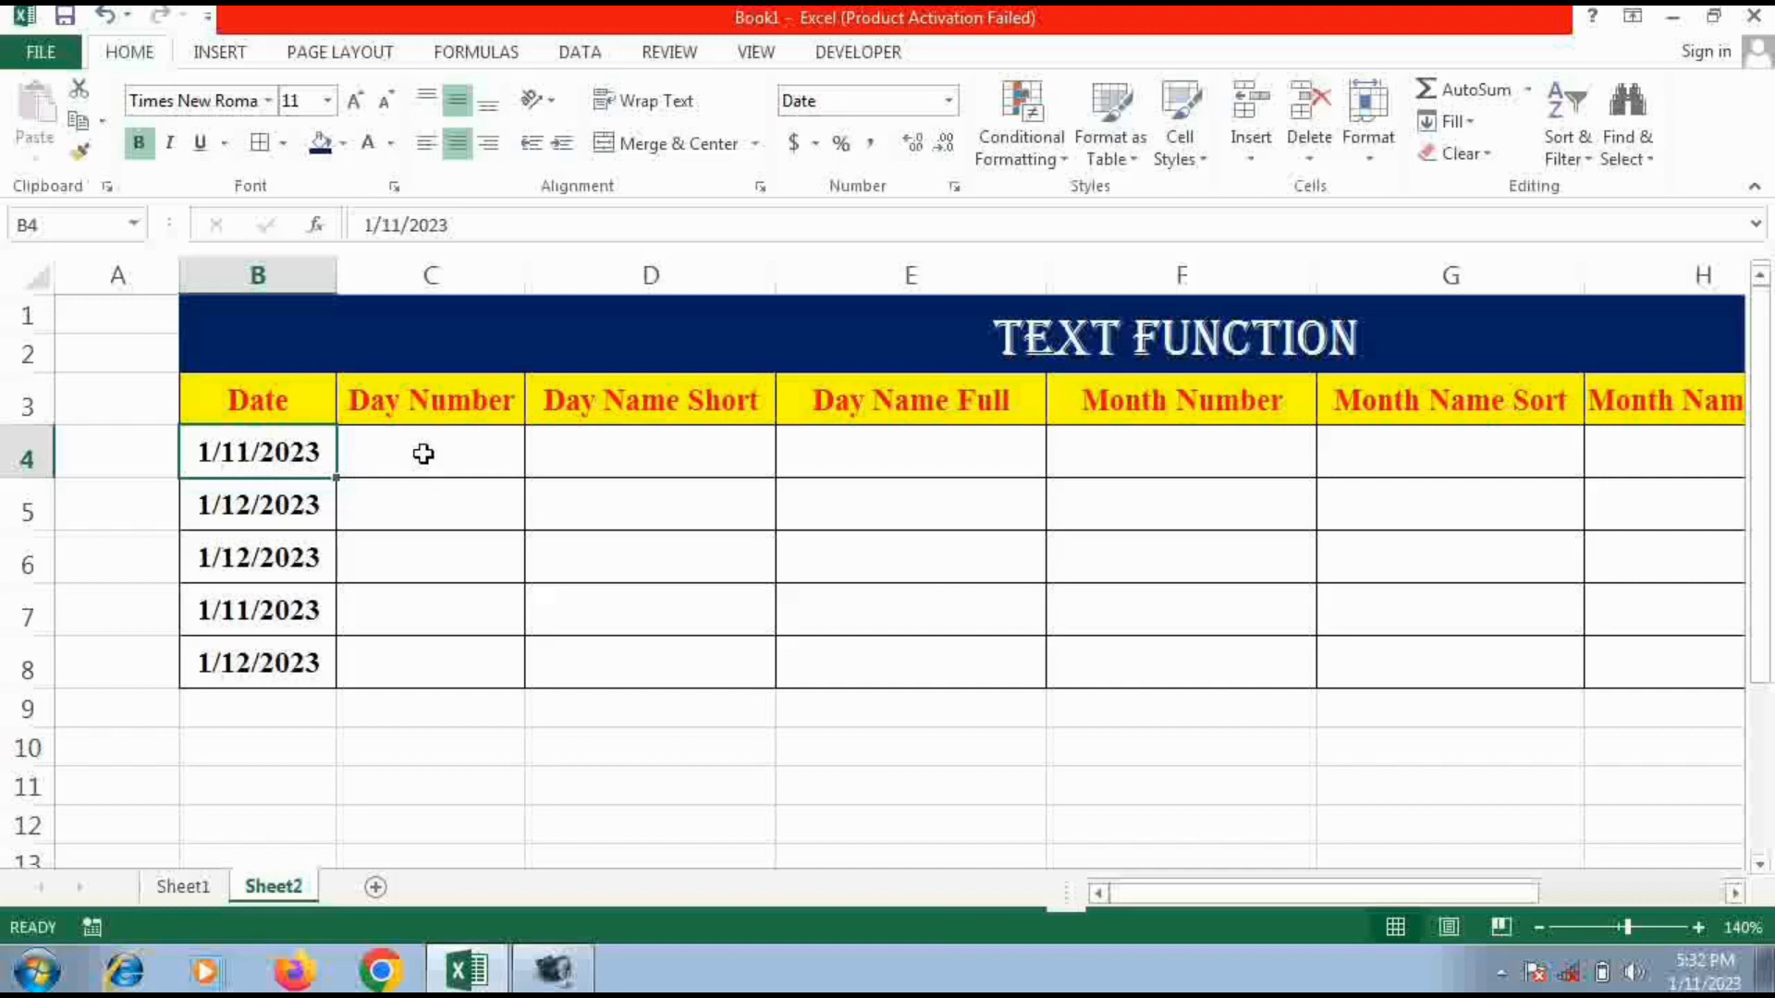
{"action": "left_click", "coordinate": [702, 453]}
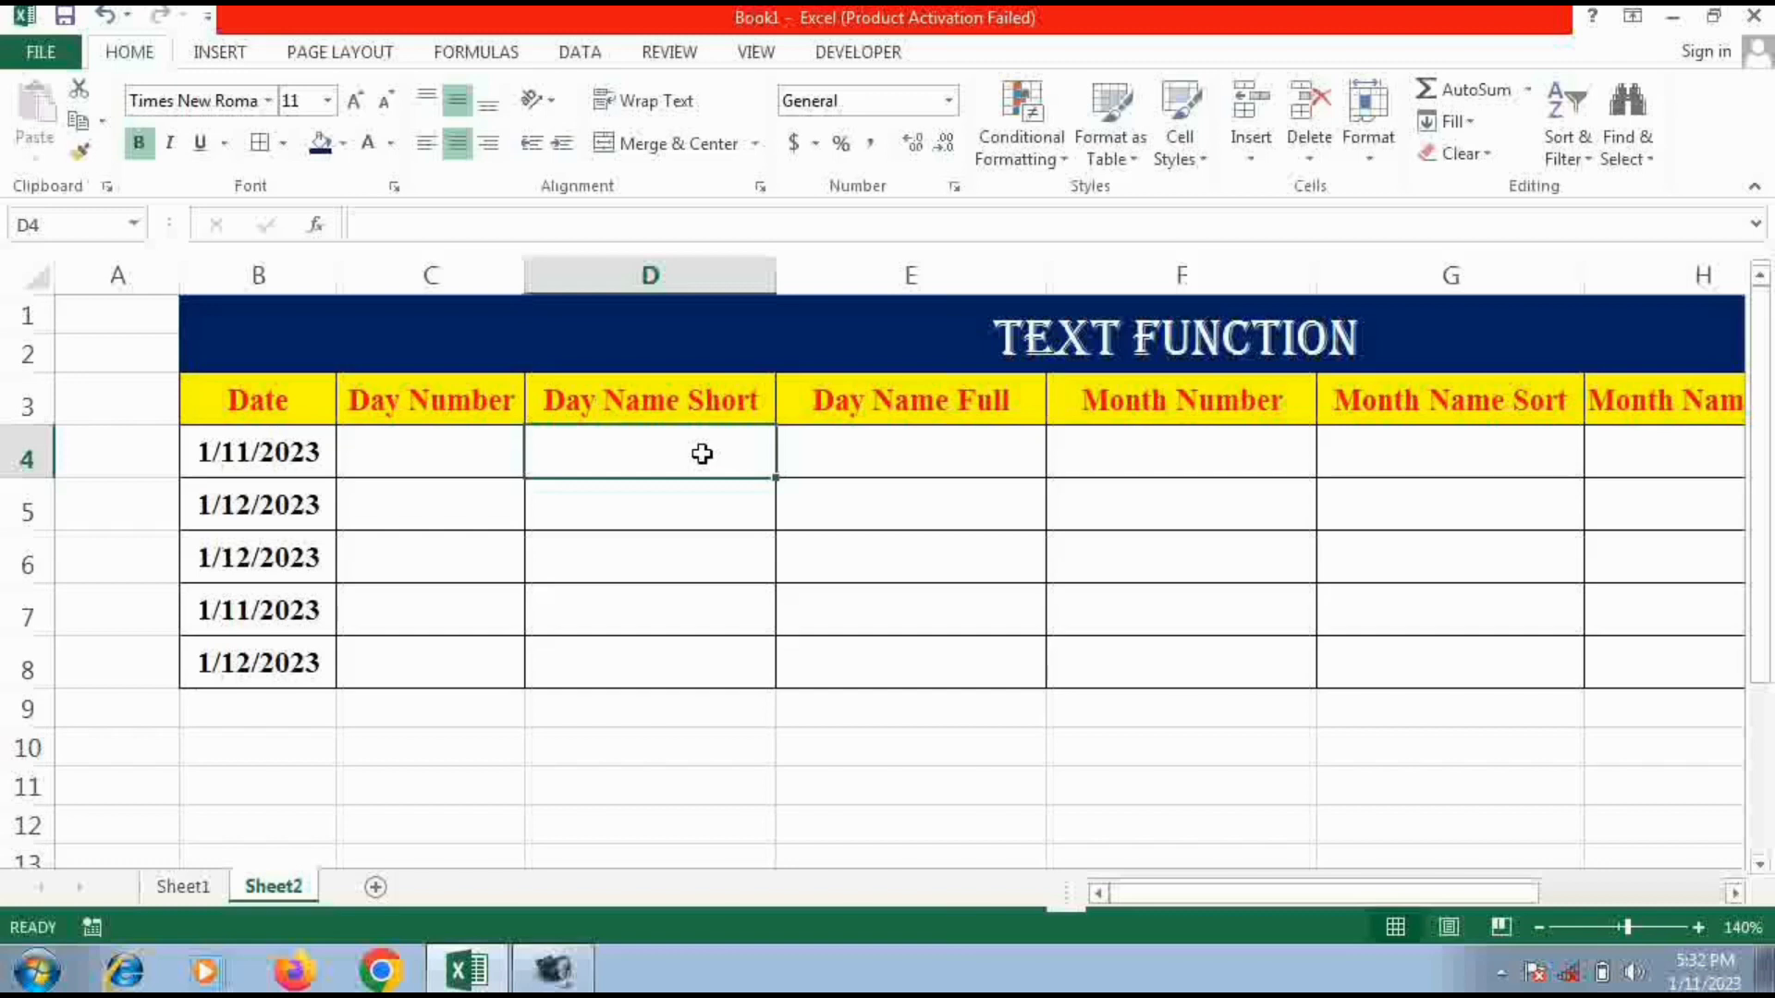
Enter 11 under Day Number and Wed under Day Name Short for the first date in row 4
{"action": "left_click", "coordinate": [431, 459]}
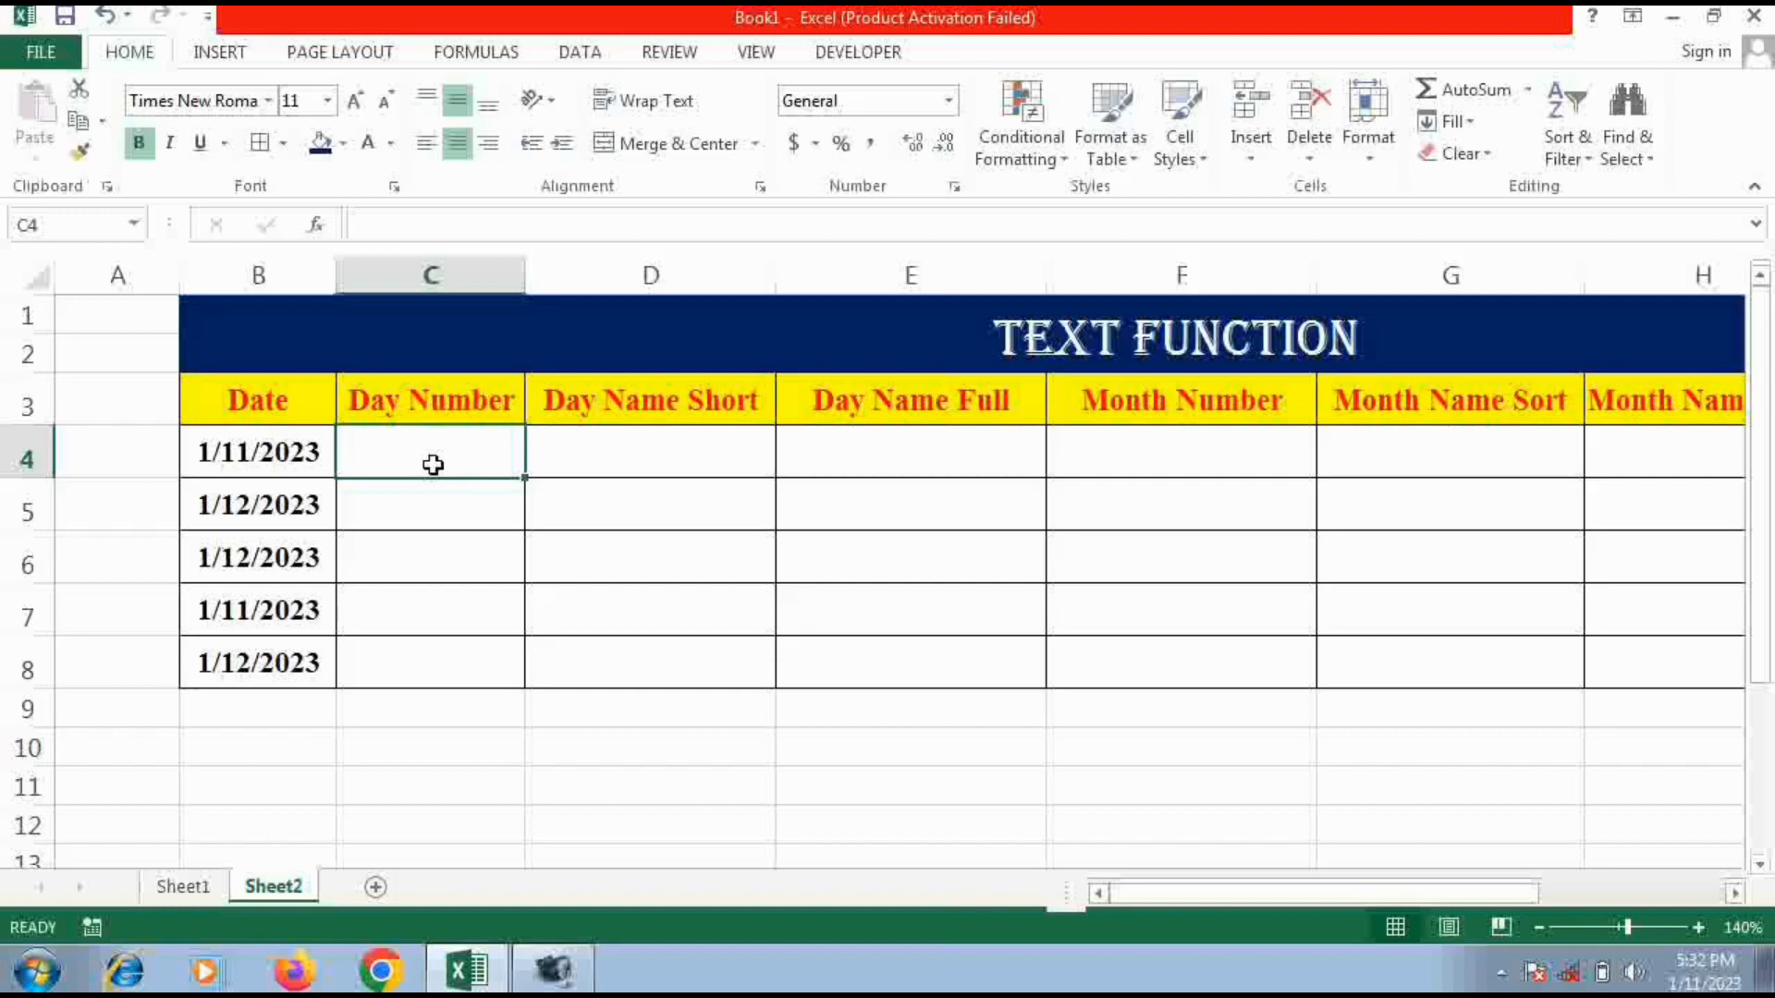
{"action": "type", "text": "11"}
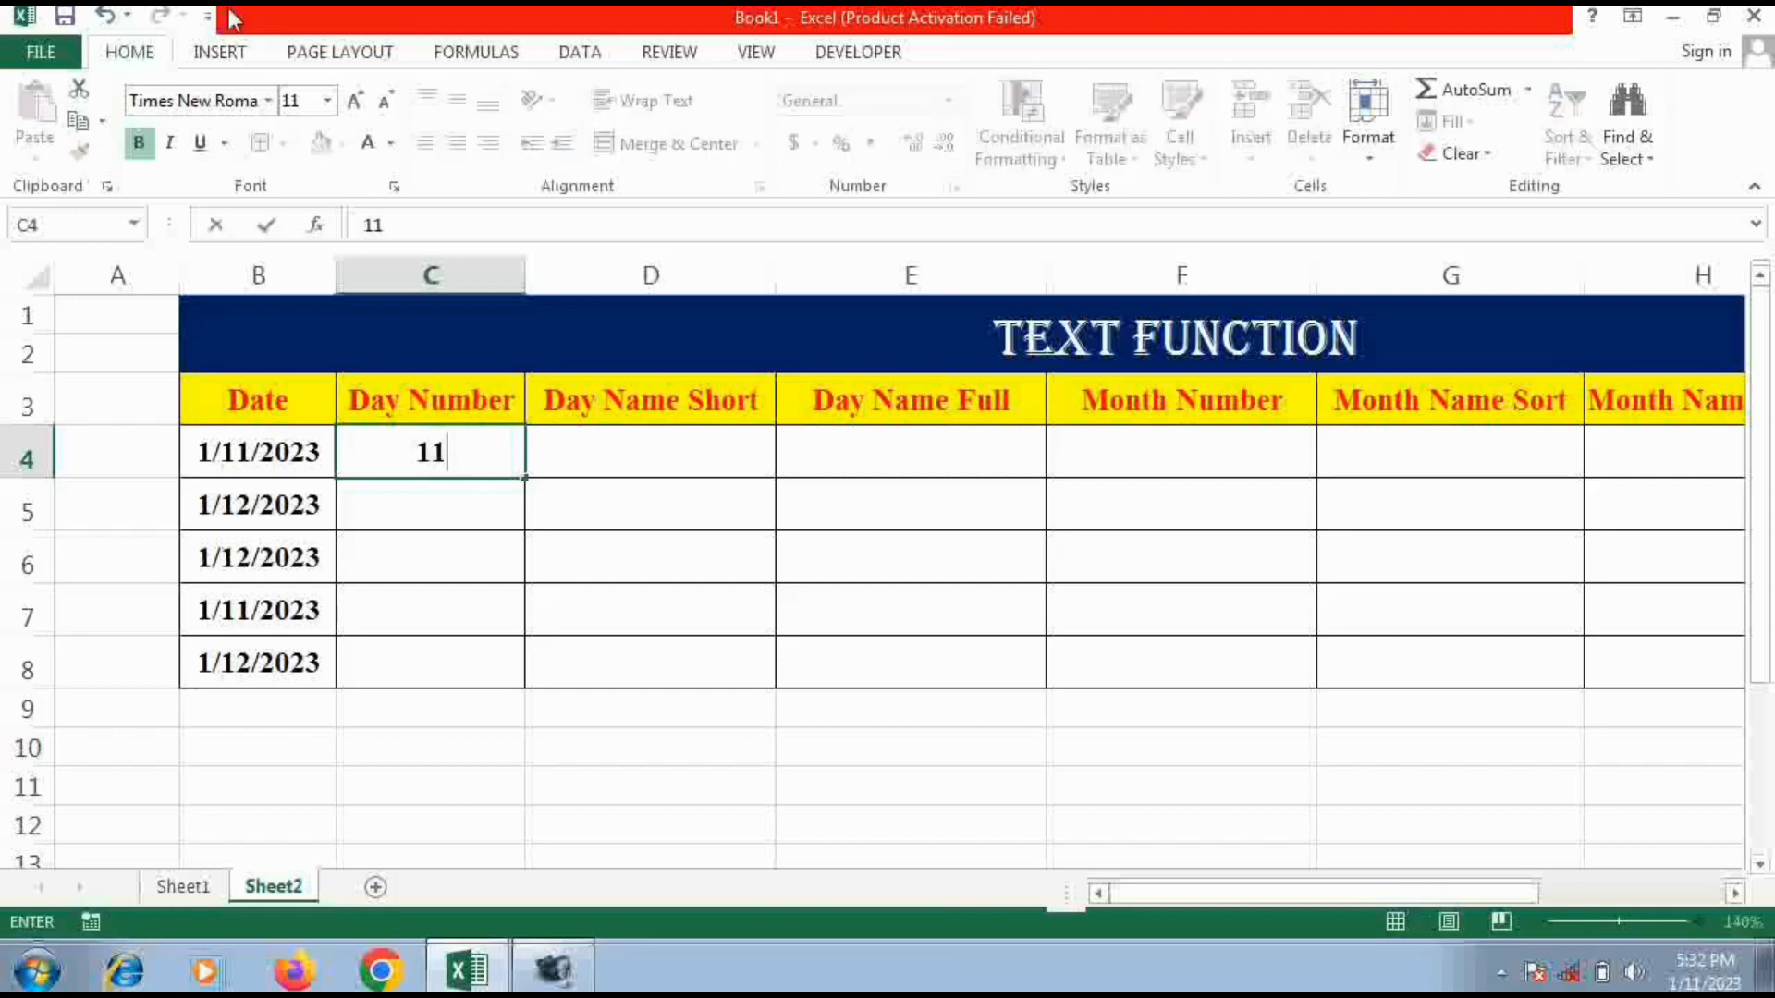
{"action": "left_click", "coordinate": [656, 452]}
{"action": "type", "text": "we"}
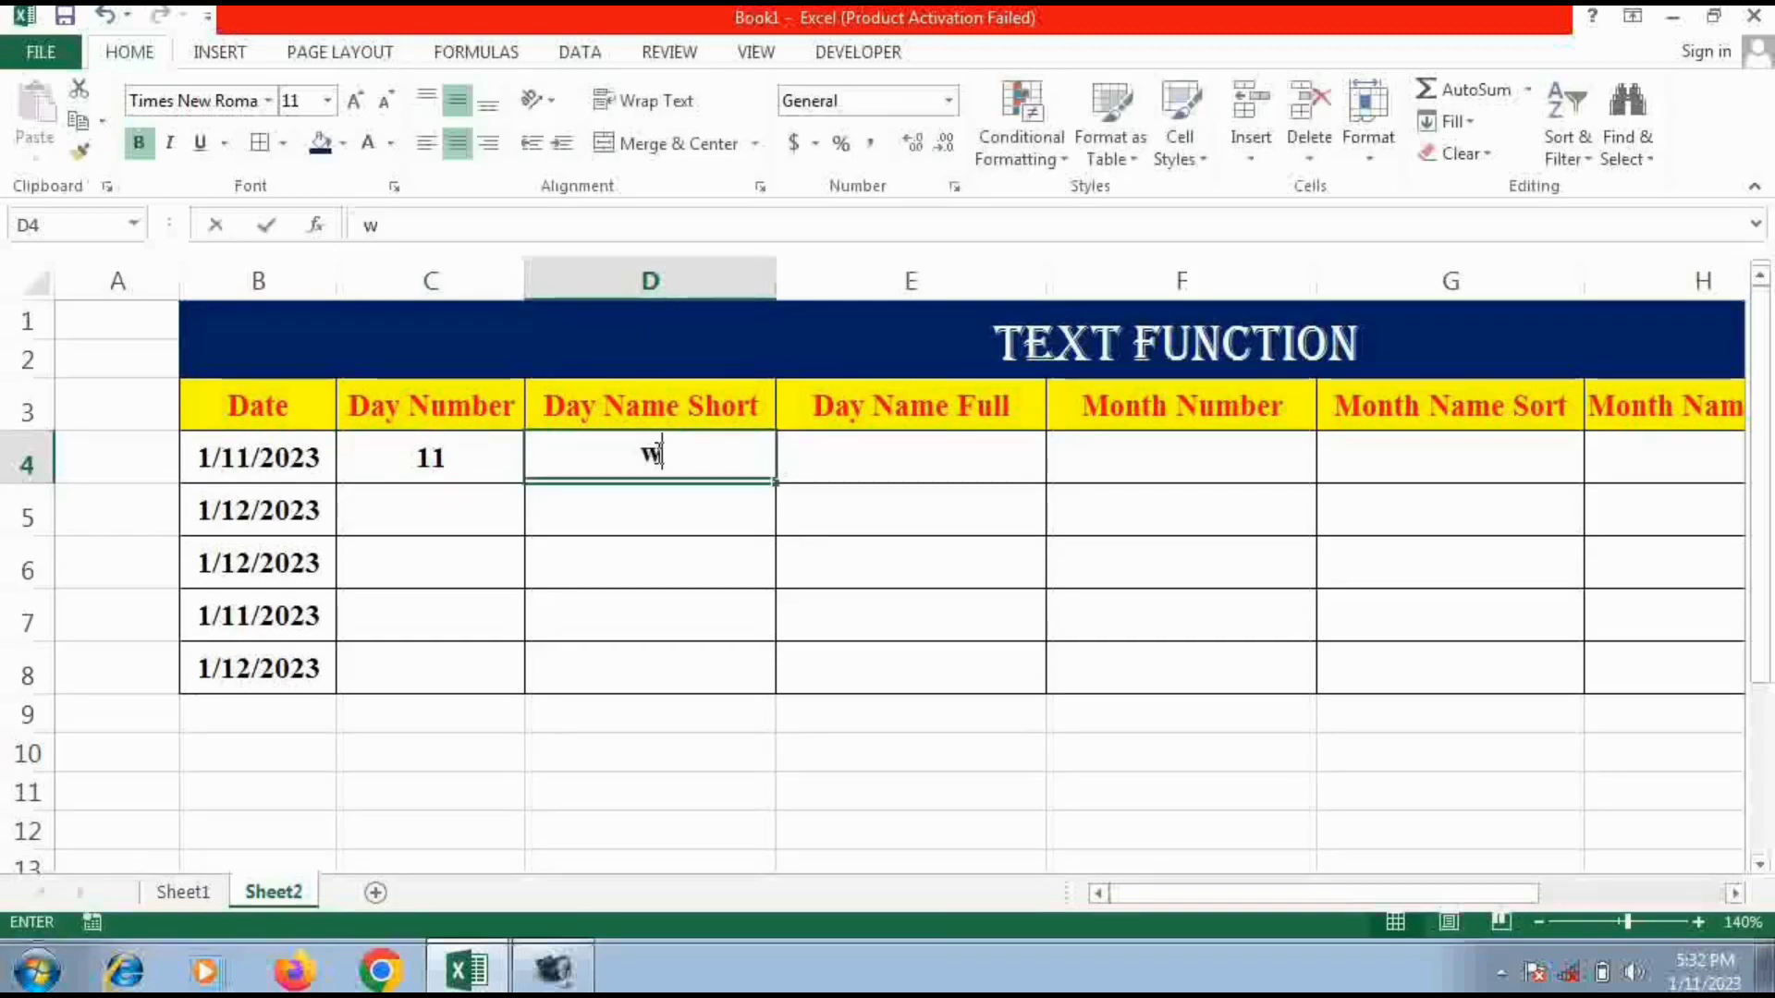
{"action": "key", "text": "BackSpace"}
{"action": "key", "text": "BackSpace"}
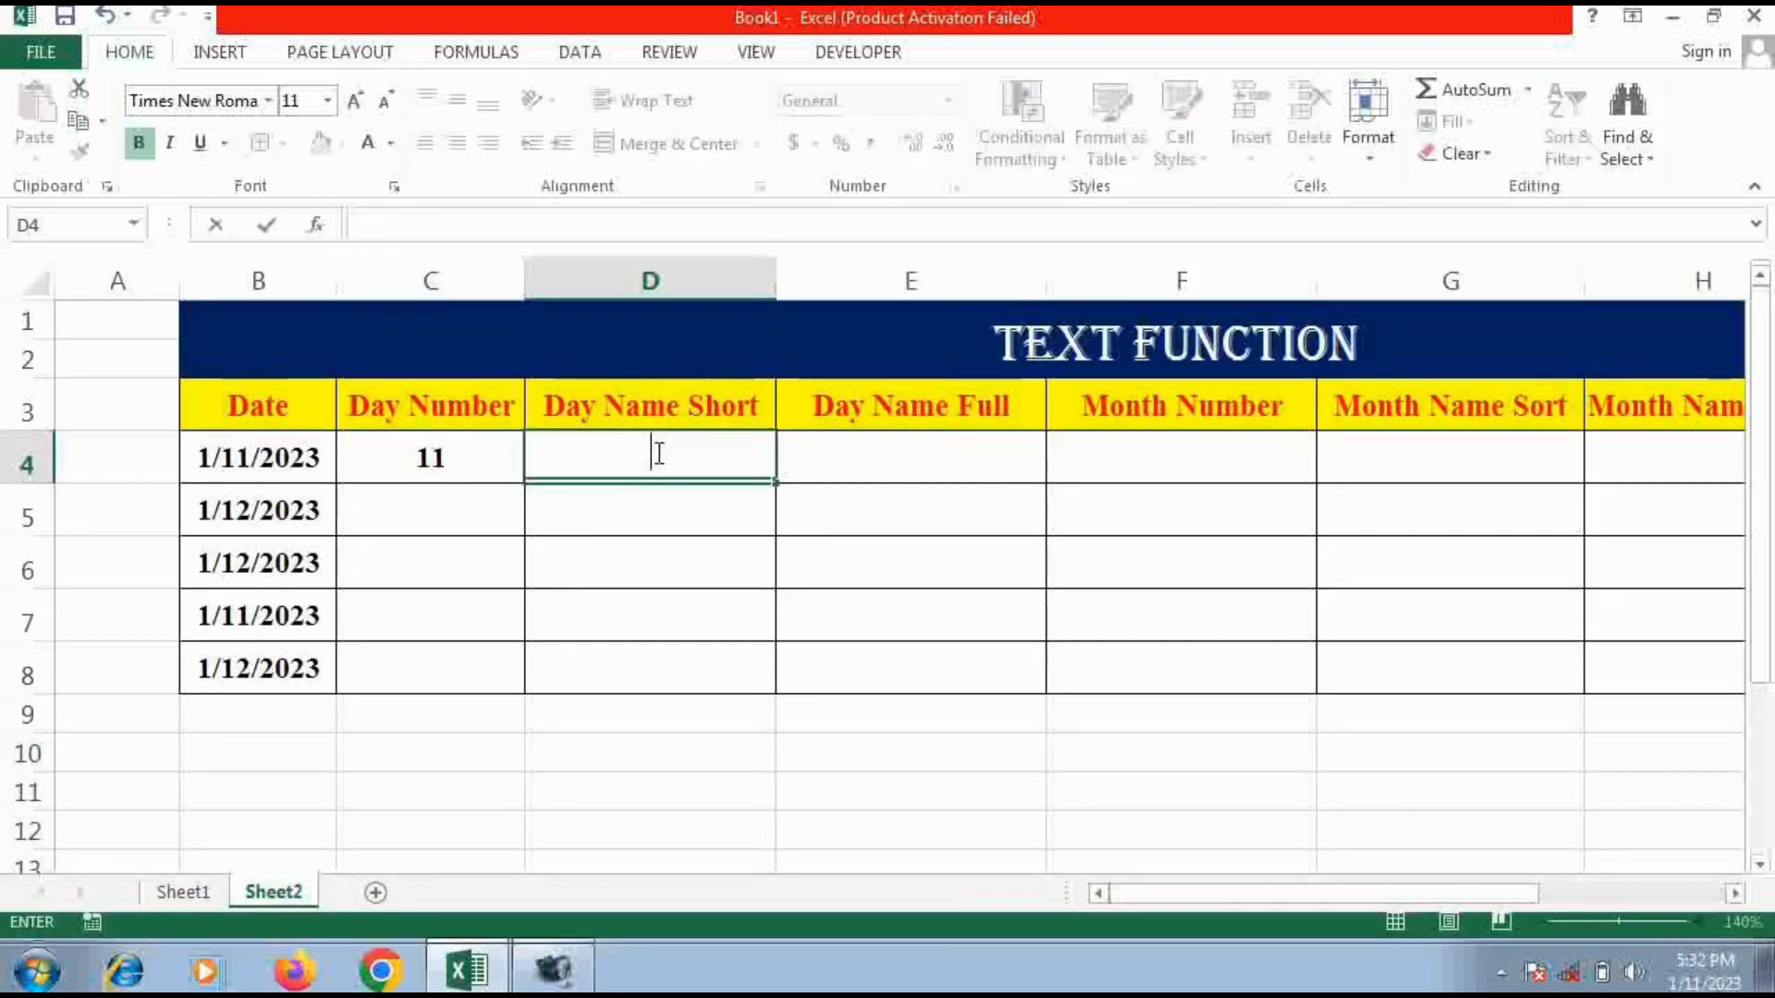
{"action": "type", "text": "Wed"}
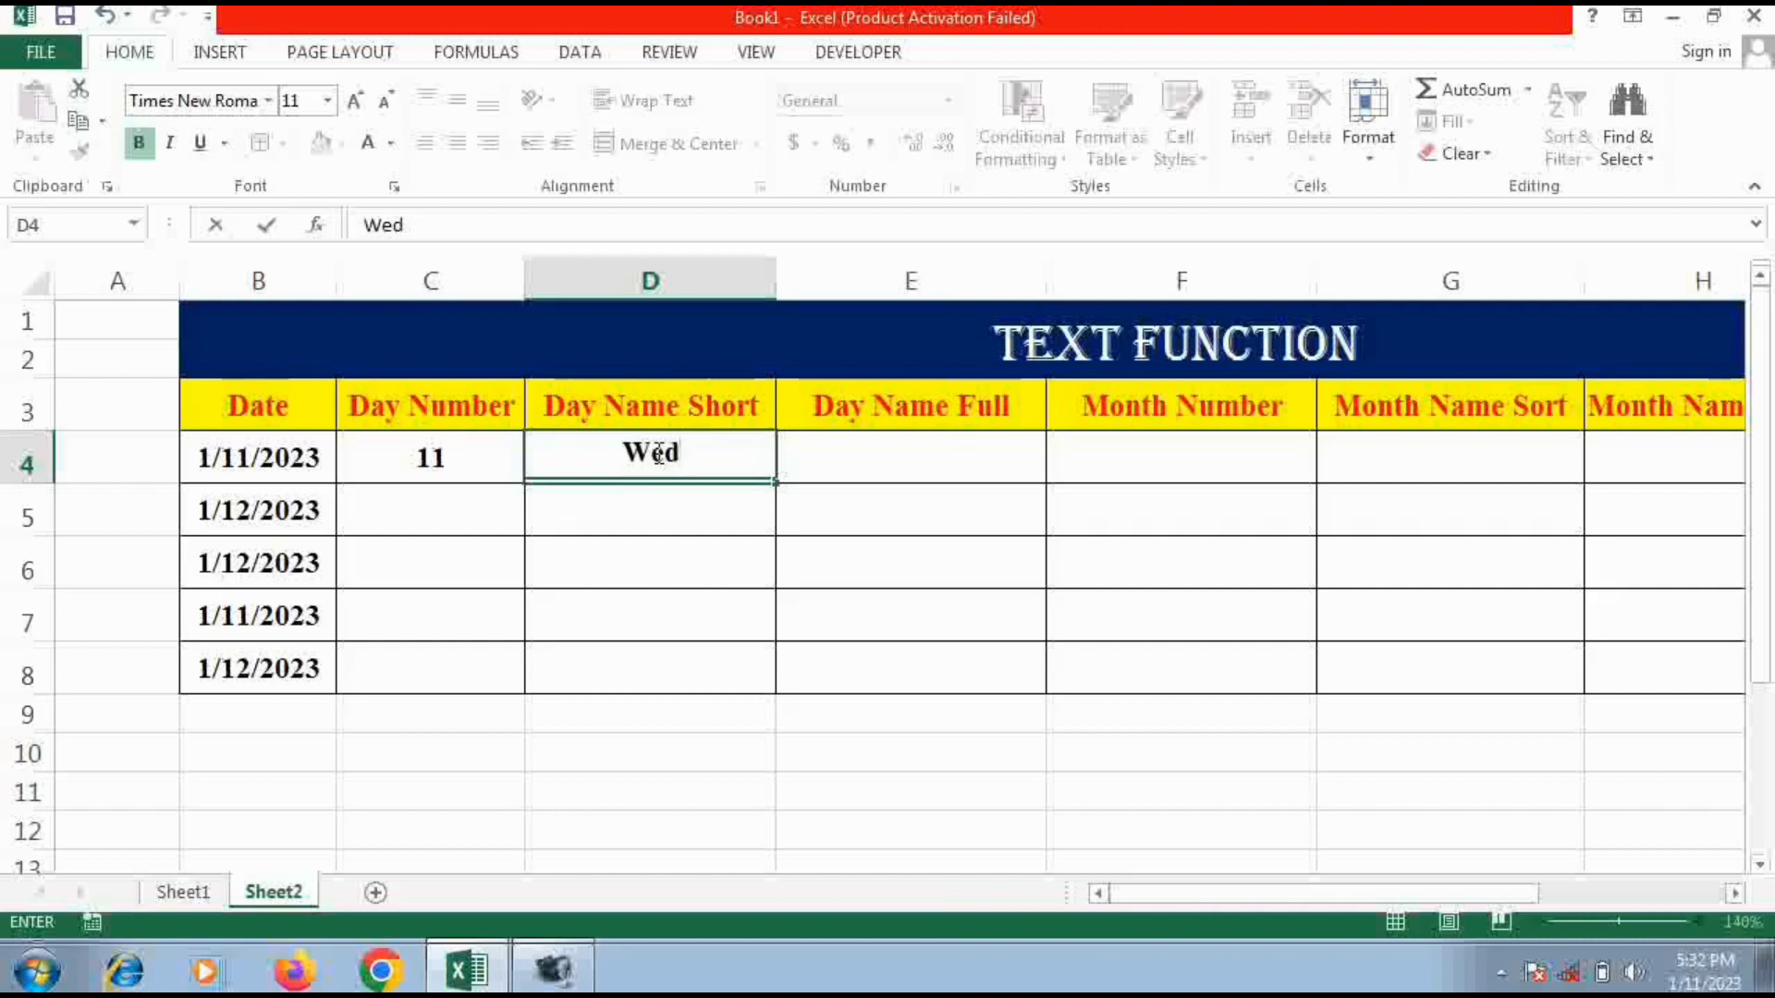
{"action": "key", "text": "Tab"}
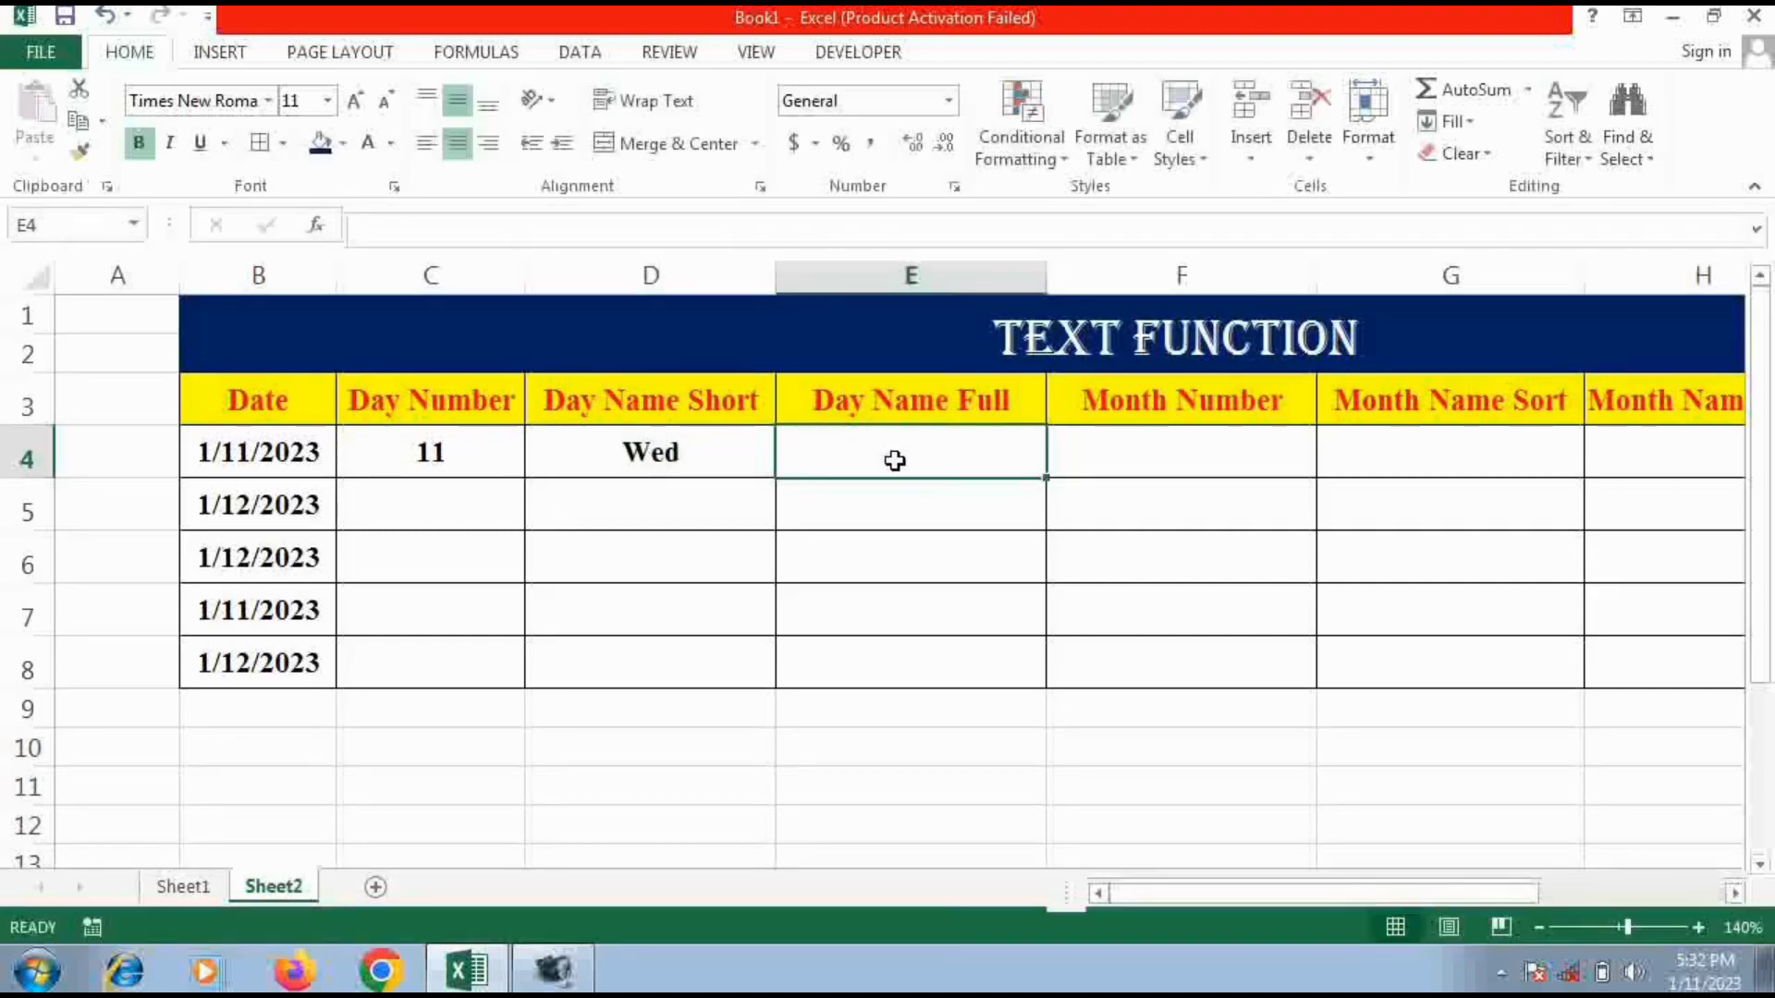
Enter 23 under Year Short and 2023 under Year full in row 4
{"action": "left_click", "coordinate": [1199, 463]}
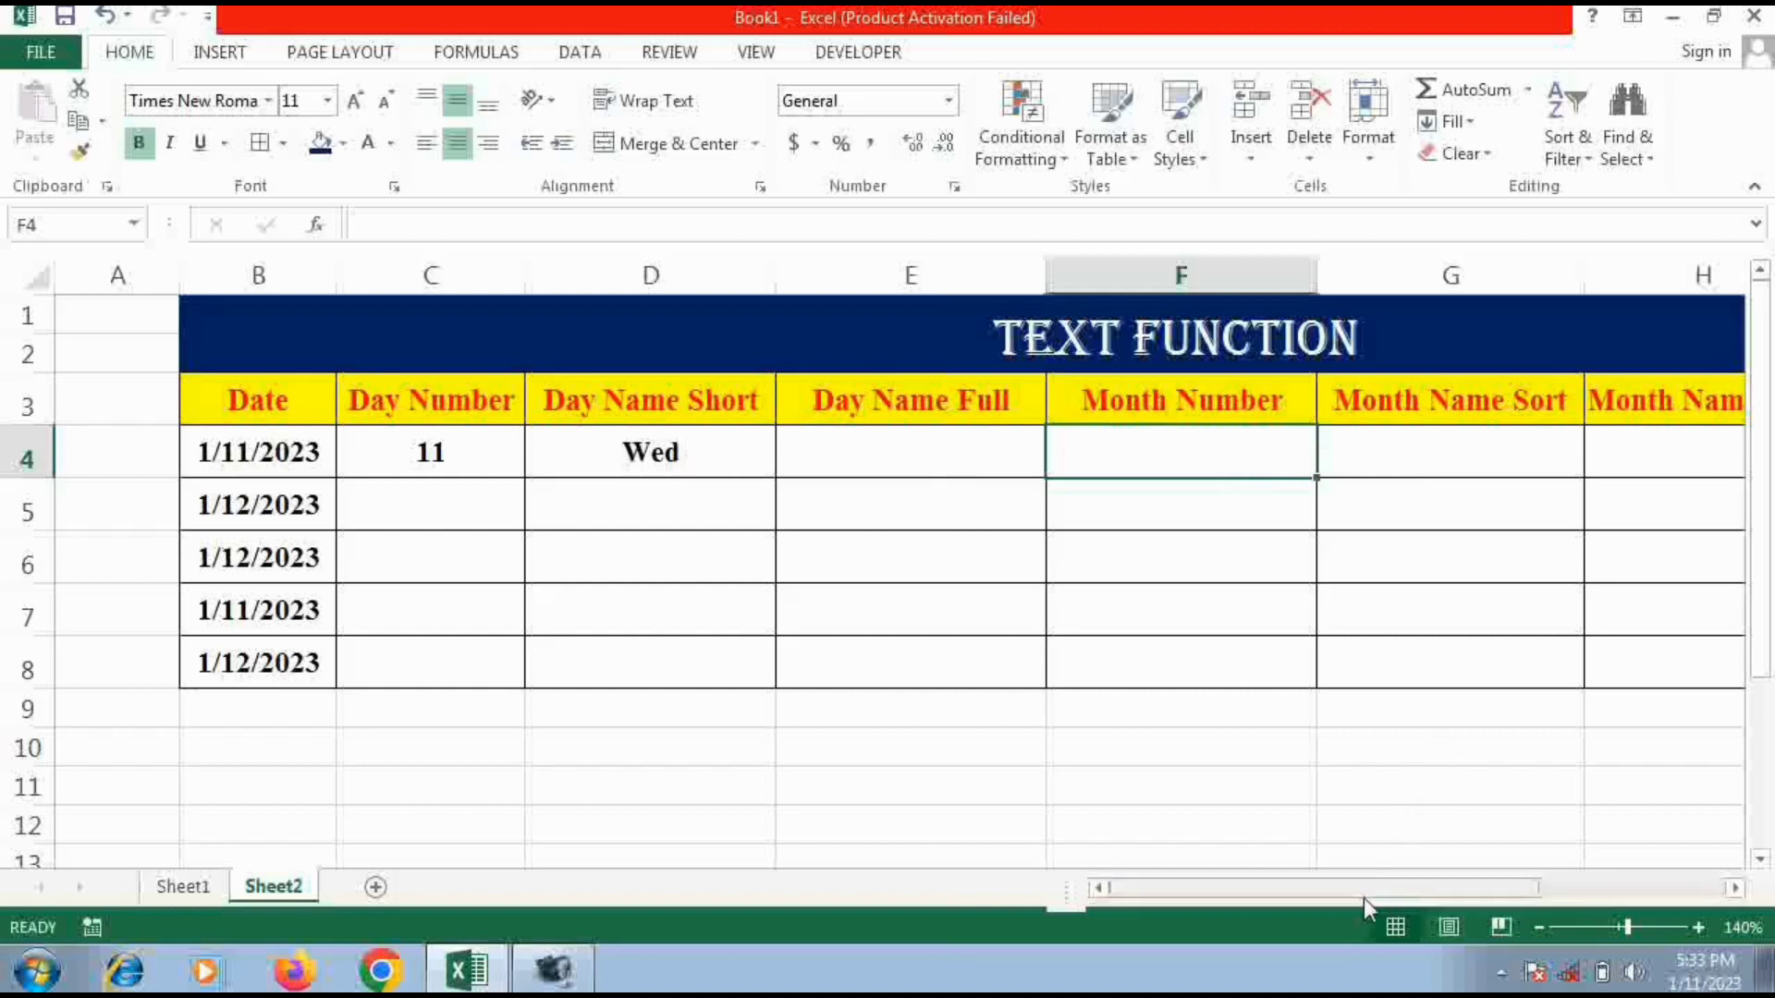
{"action": "left_click_drag", "start_coordinate": [1363, 897], "coordinate": [1525, 896]}
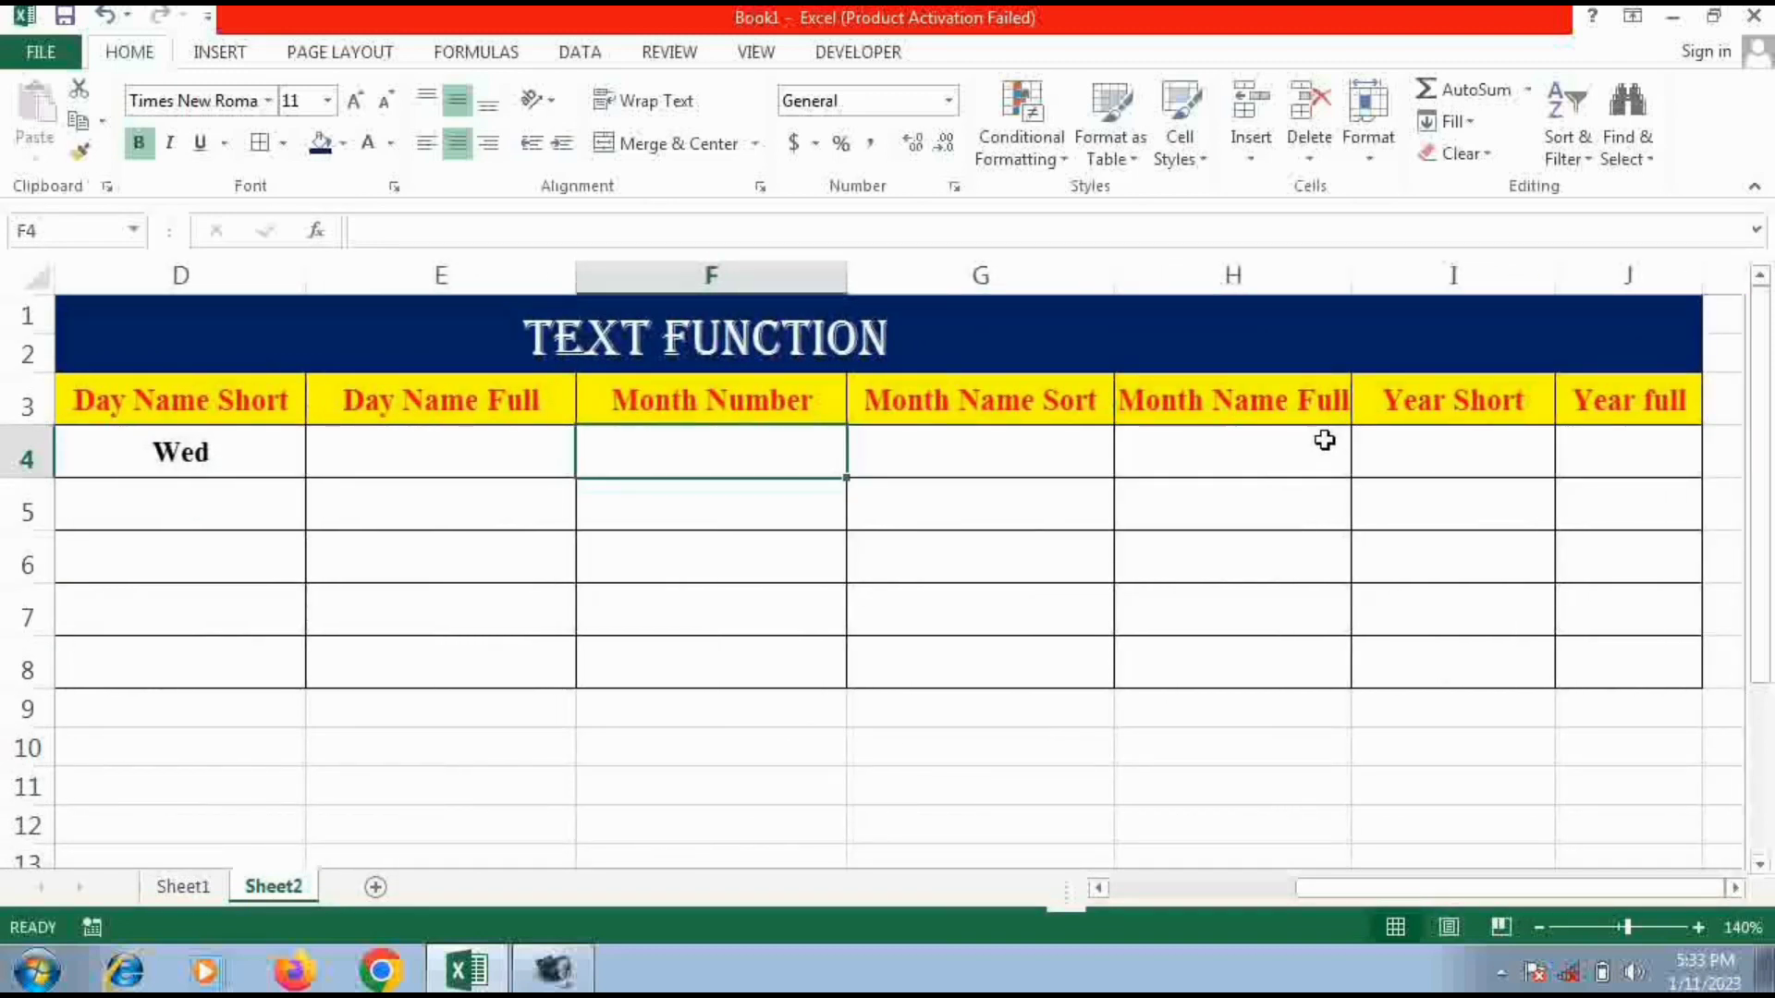
{"action": "left_click", "coordinate": [1452, 458]}
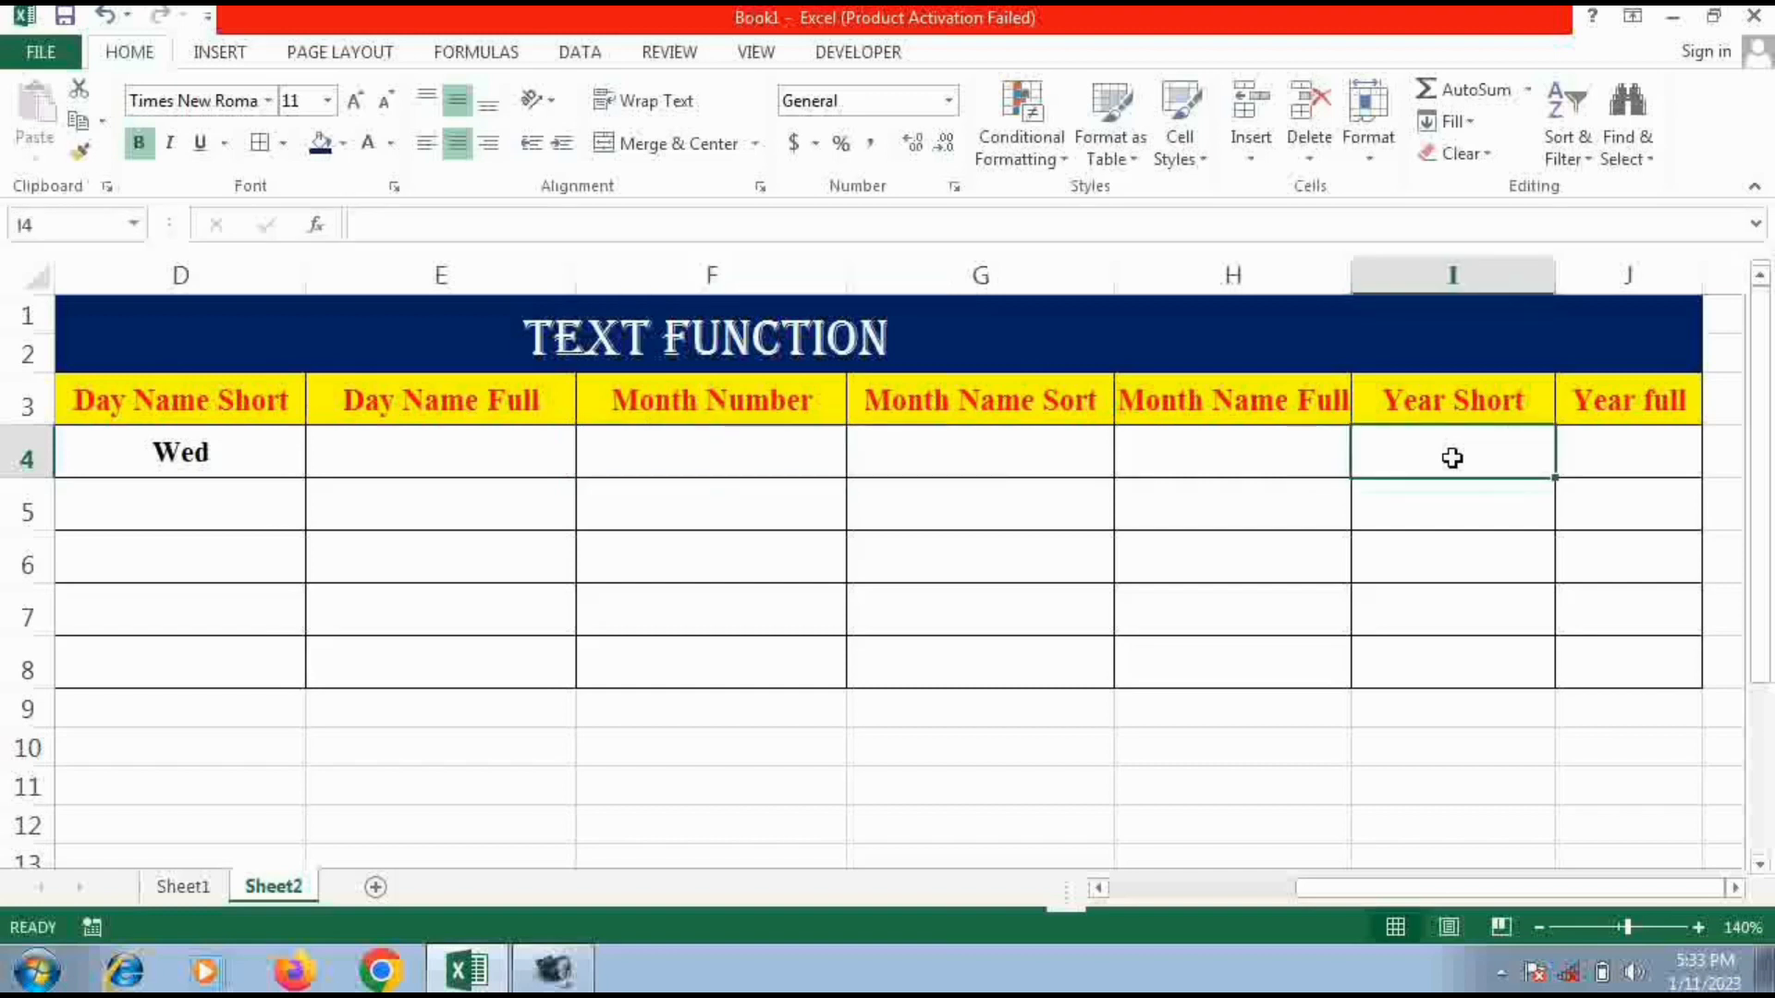
{"action": "type", "text": "23"}
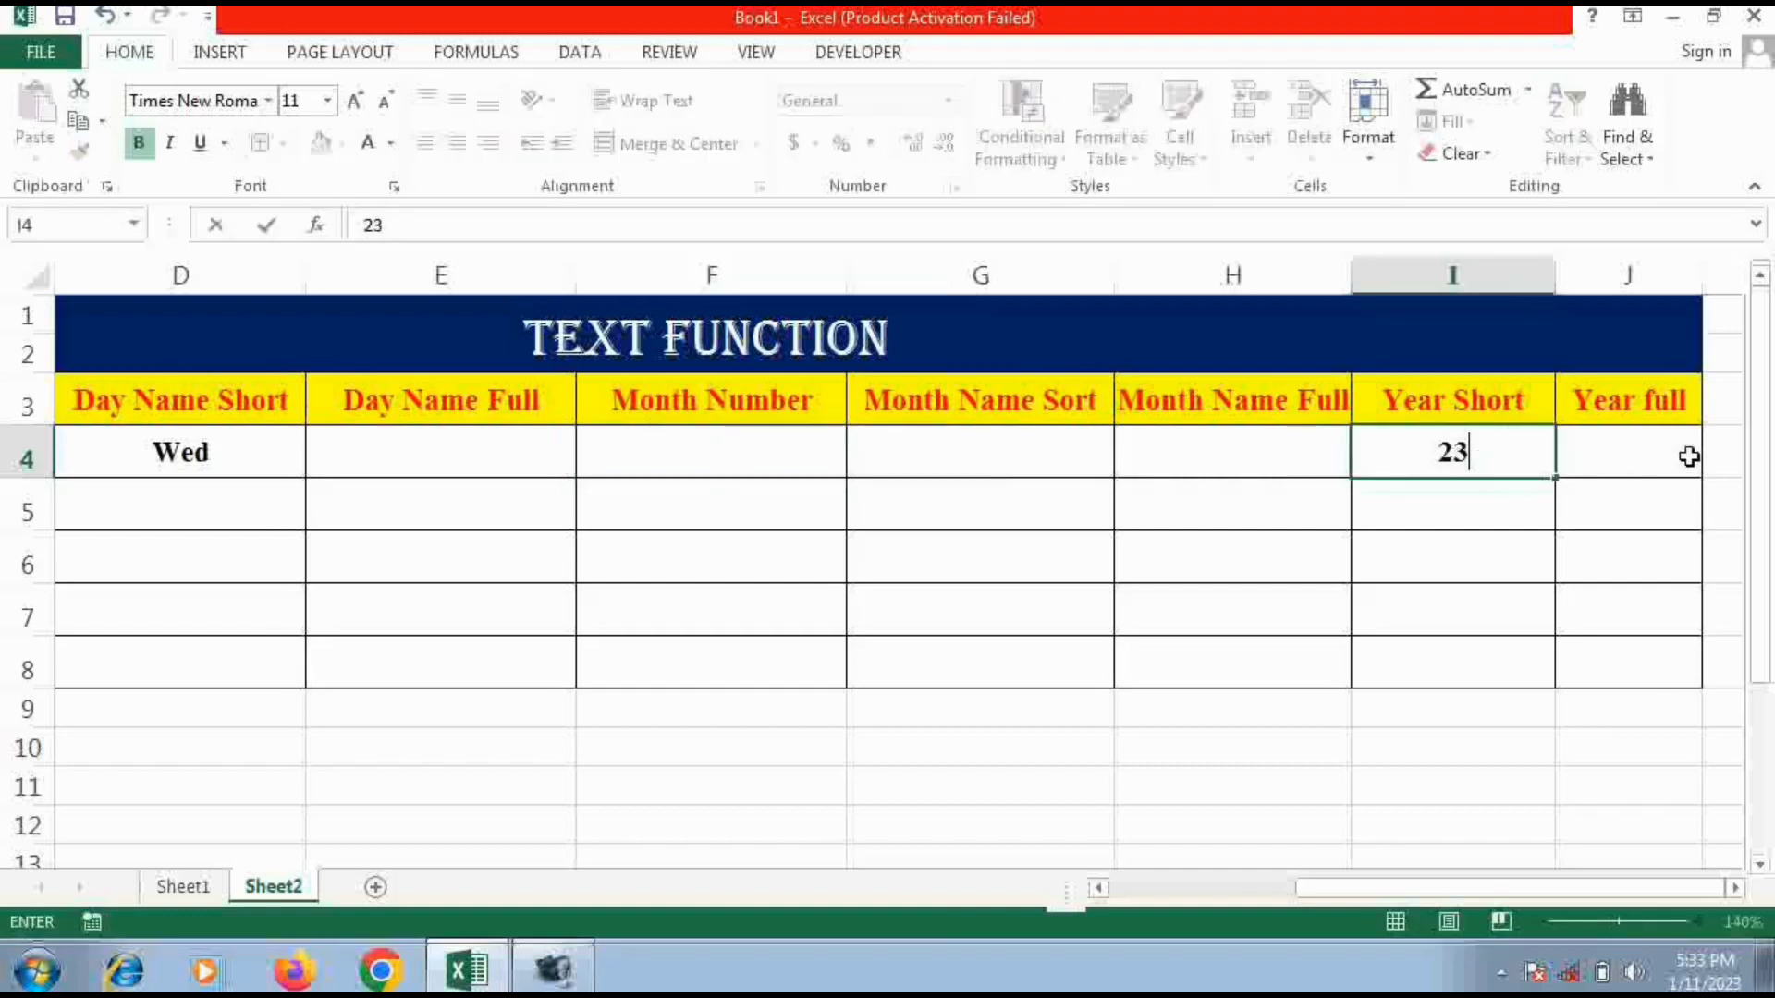
{"action": "left_click", "coordinate": [1640, 456]}
{"action": "type", "text": "2023"}
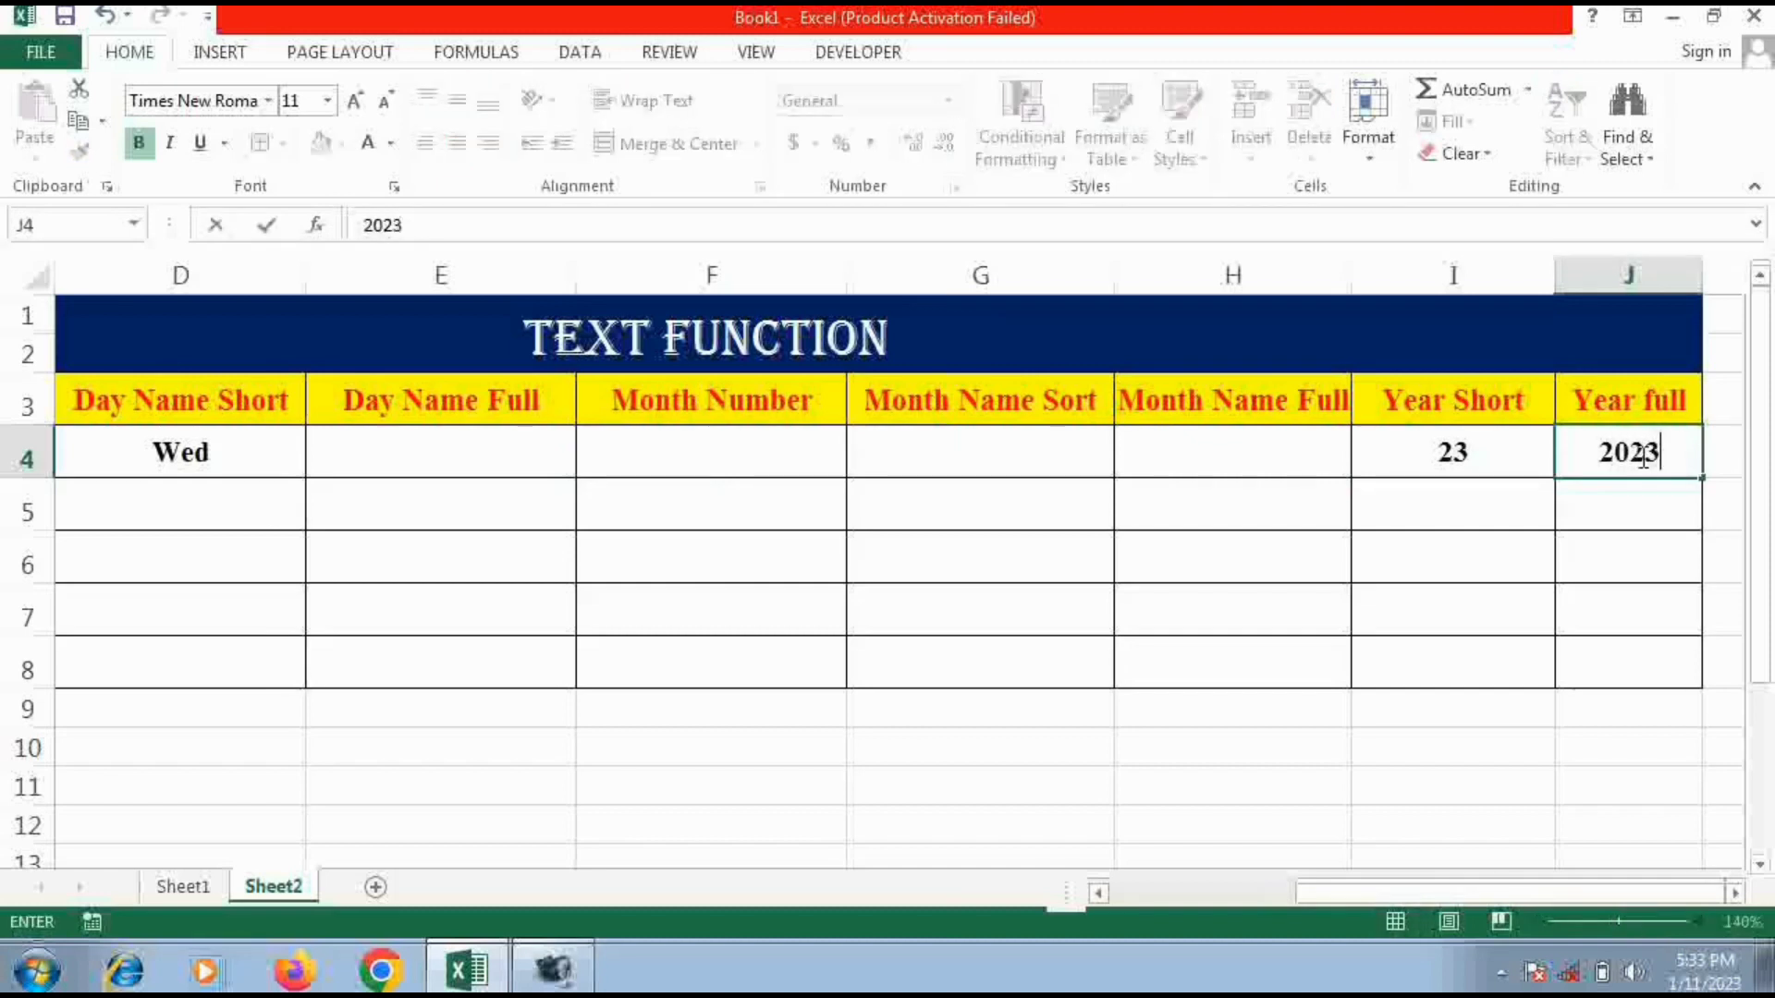
{"action": "left_click", "coordinate": [1609, 575]}
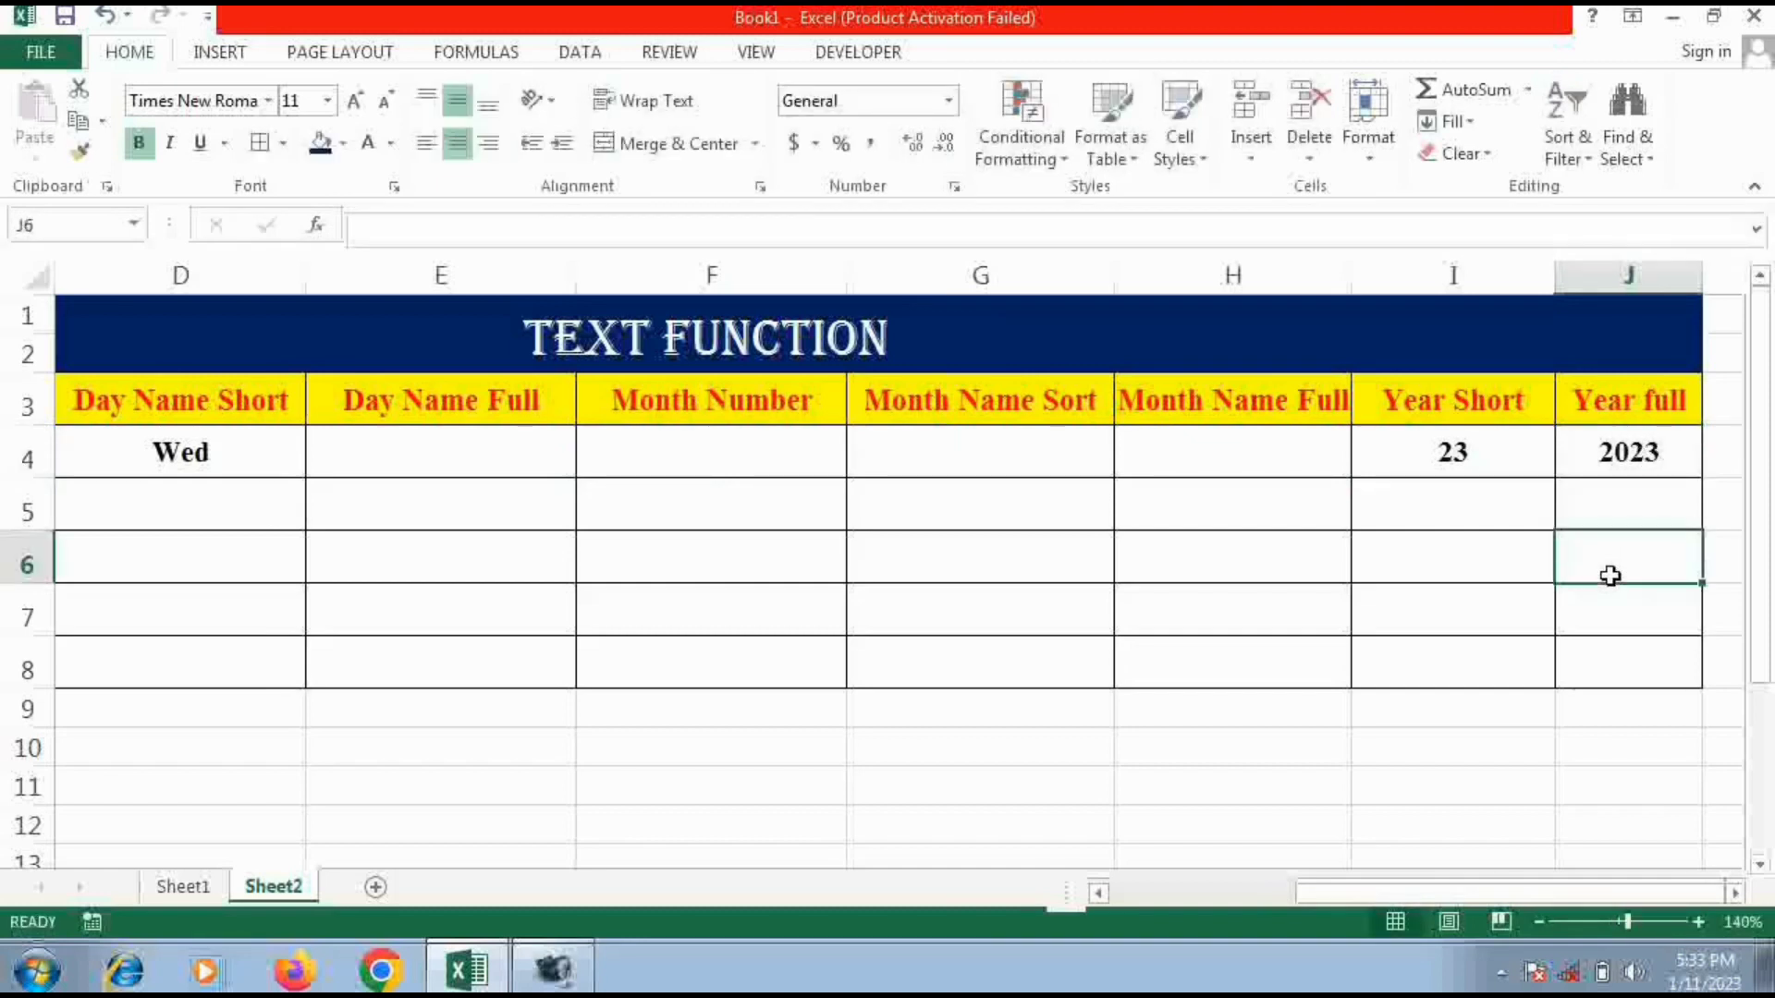
Clear the sample entries in row 4 under Year full, Year Short, Day Number and Day Name Short
{"action": "left_click", "coordinate": [1527, 453]}
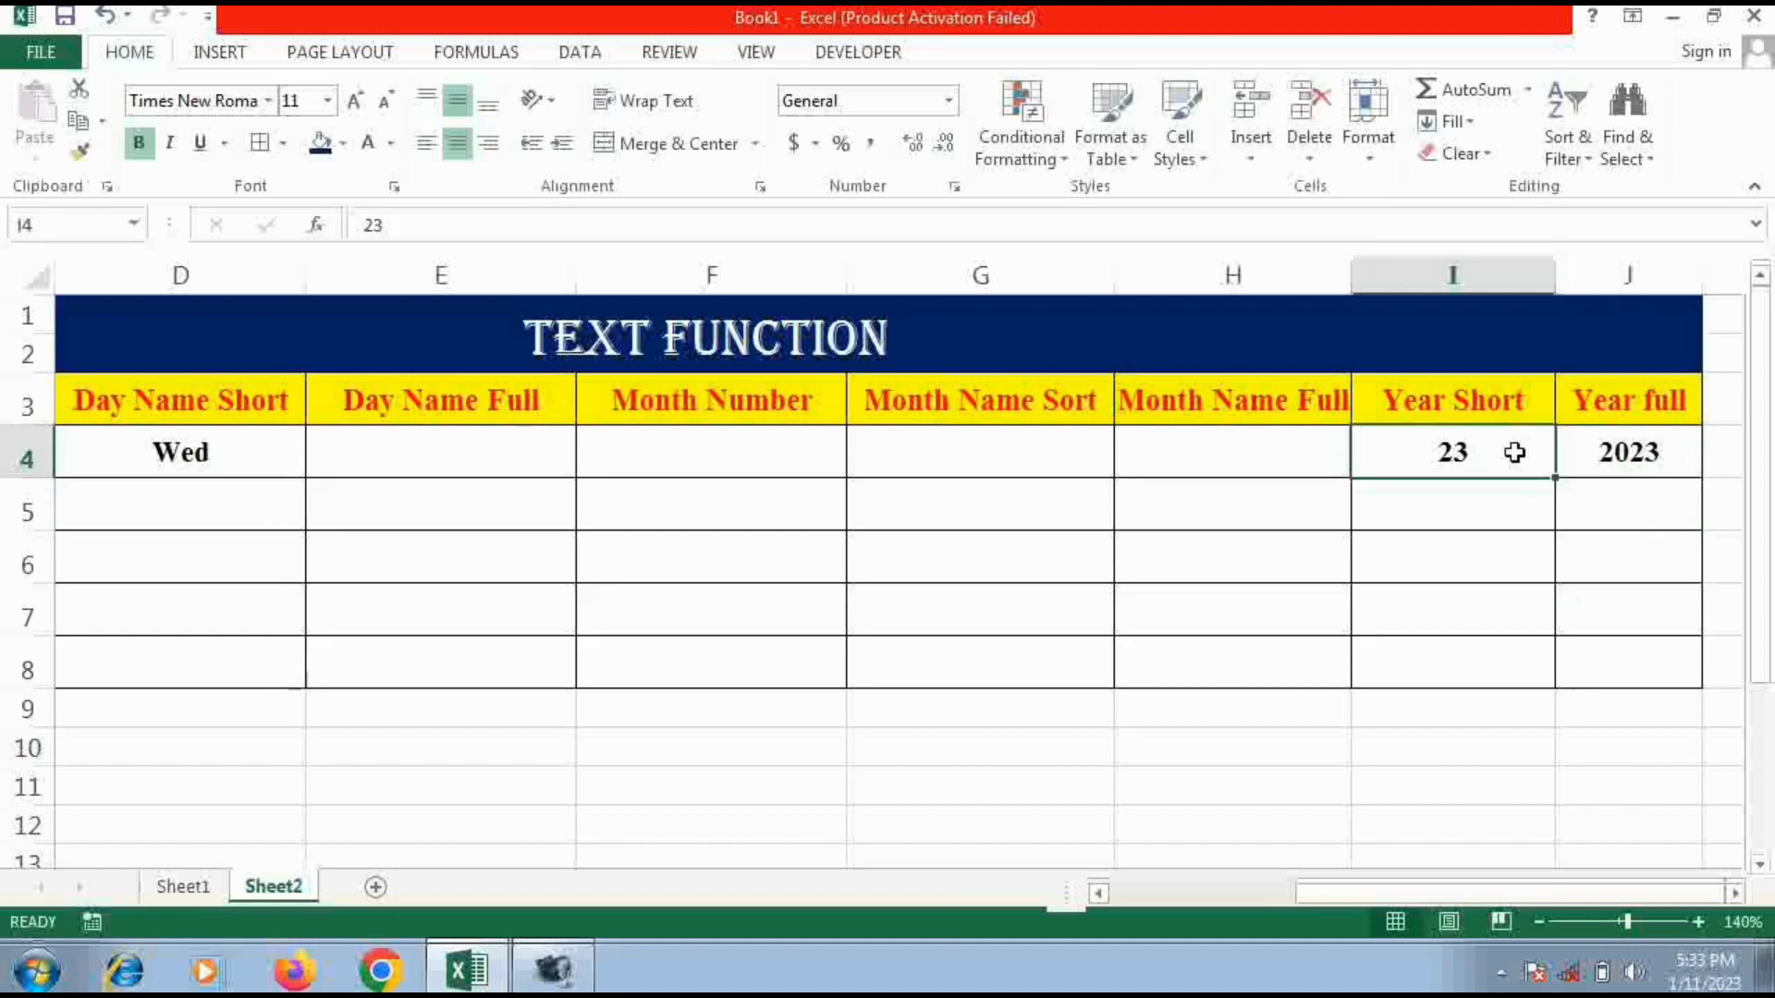
{"action": "left_click", "coordinate": [1629, 459]}
{"action": "key", "text": "Delete"}
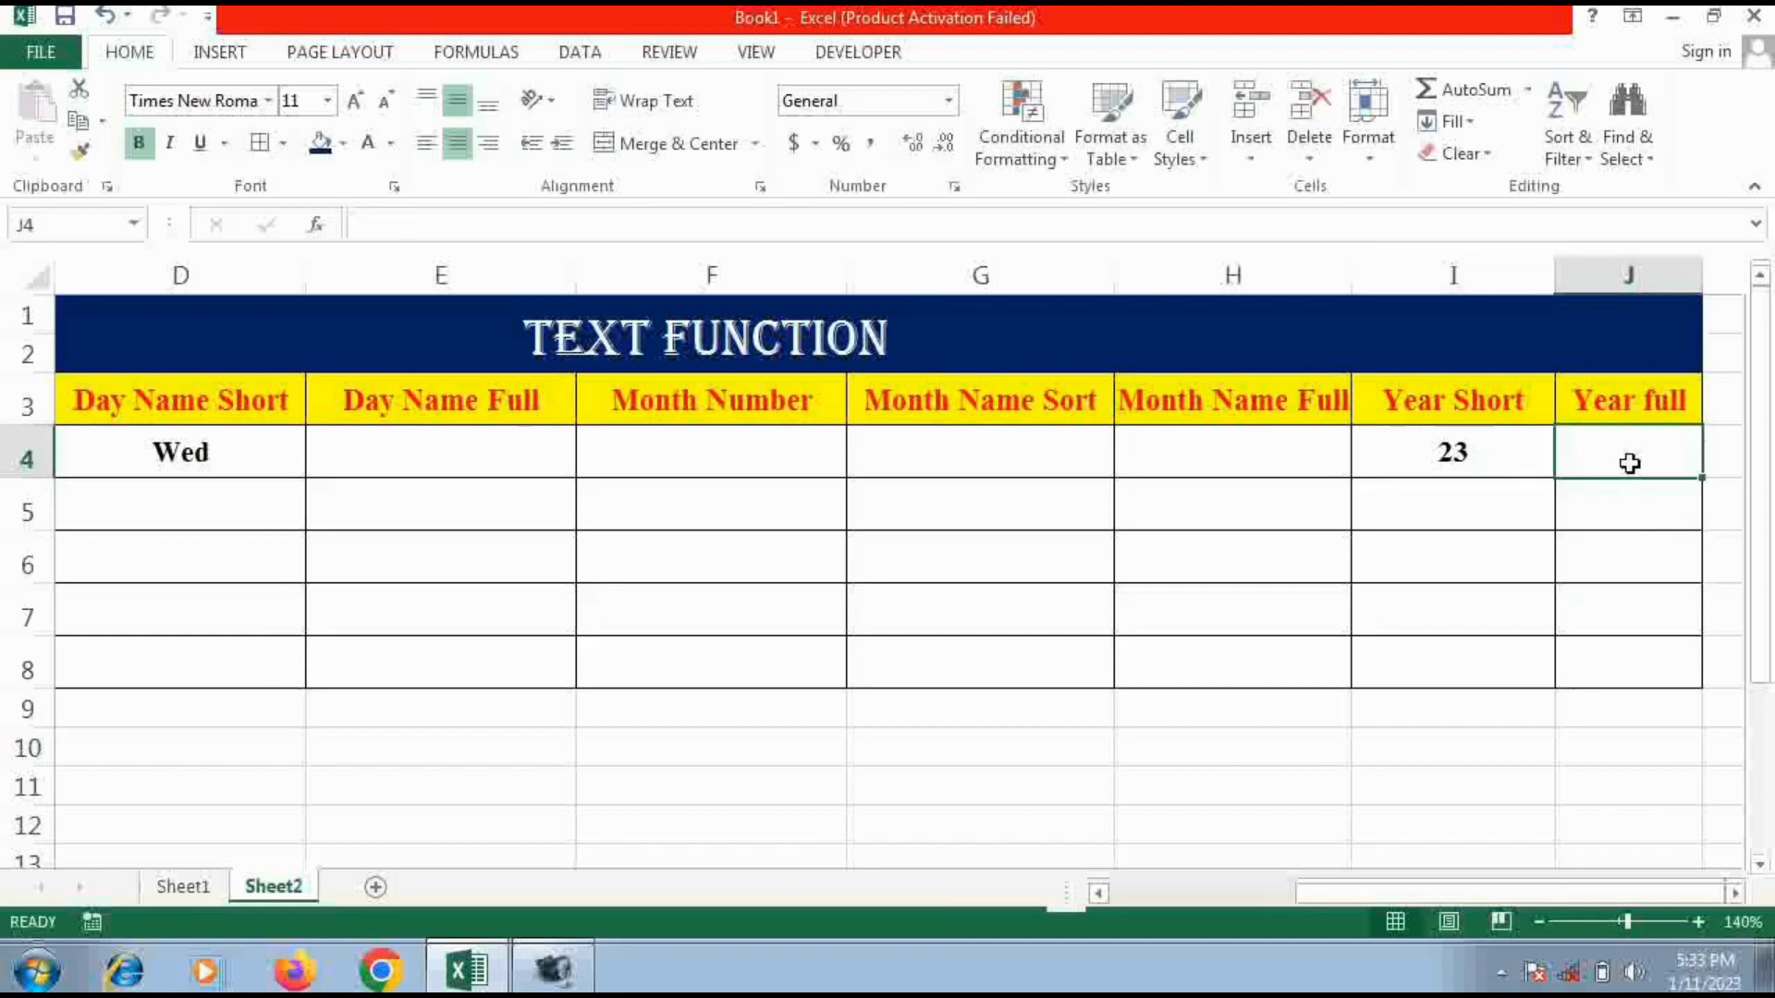
{"action": "left_click", "coordinate": [1542, 472]}
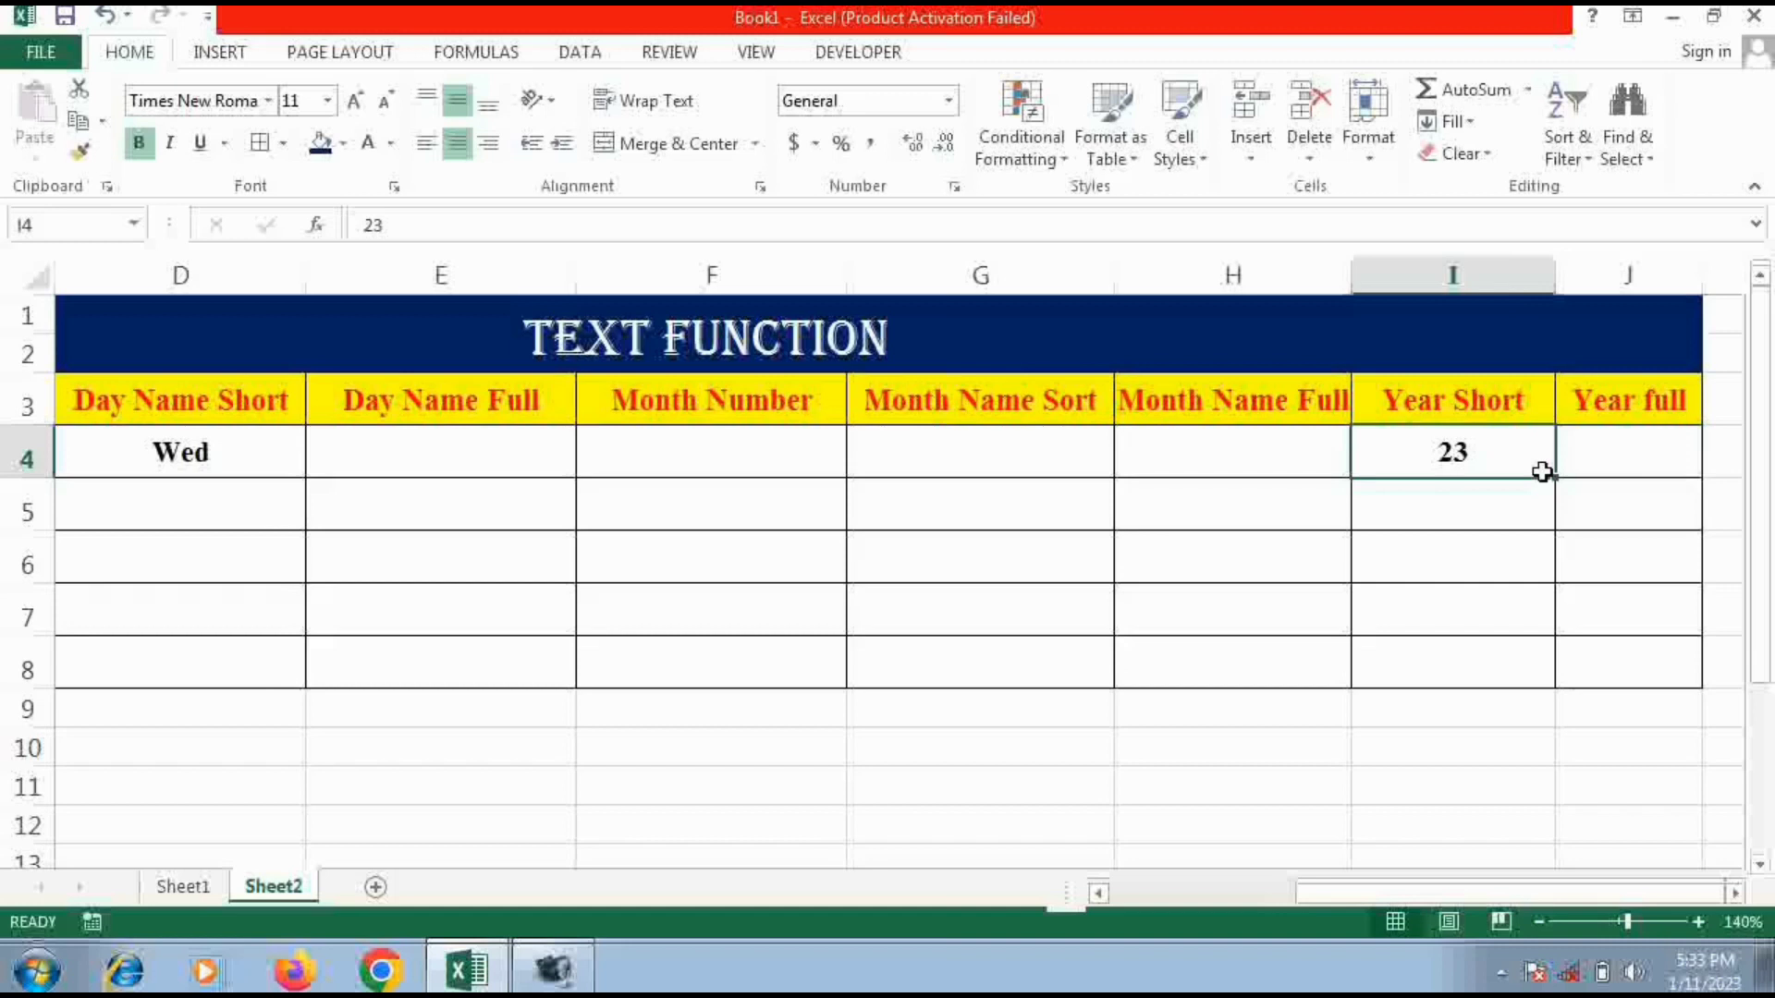
{"action": "key", "text": "Delete"}
{"action": "left_click_drag", "start_coordinate": [1422, 900], "coordinate": [1151, 892]}
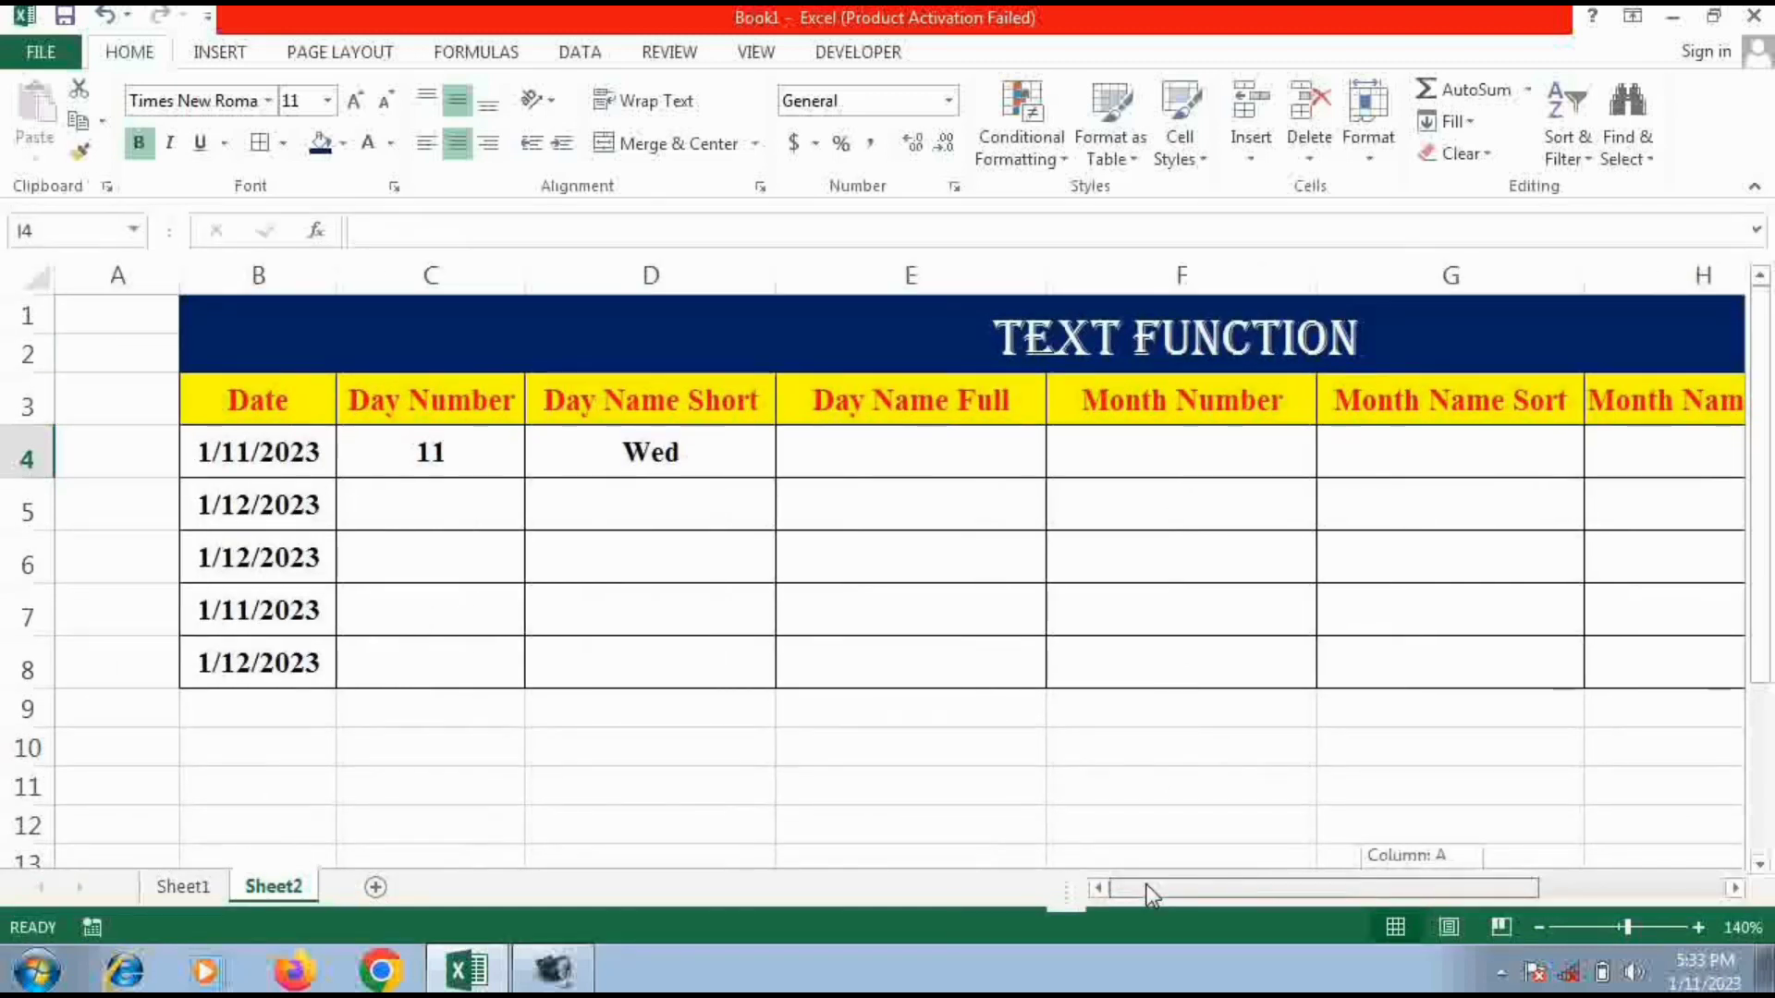
{"action": "left_click", "coordinate": [455, 471]}
{"action": "key", "text": "Delete"}
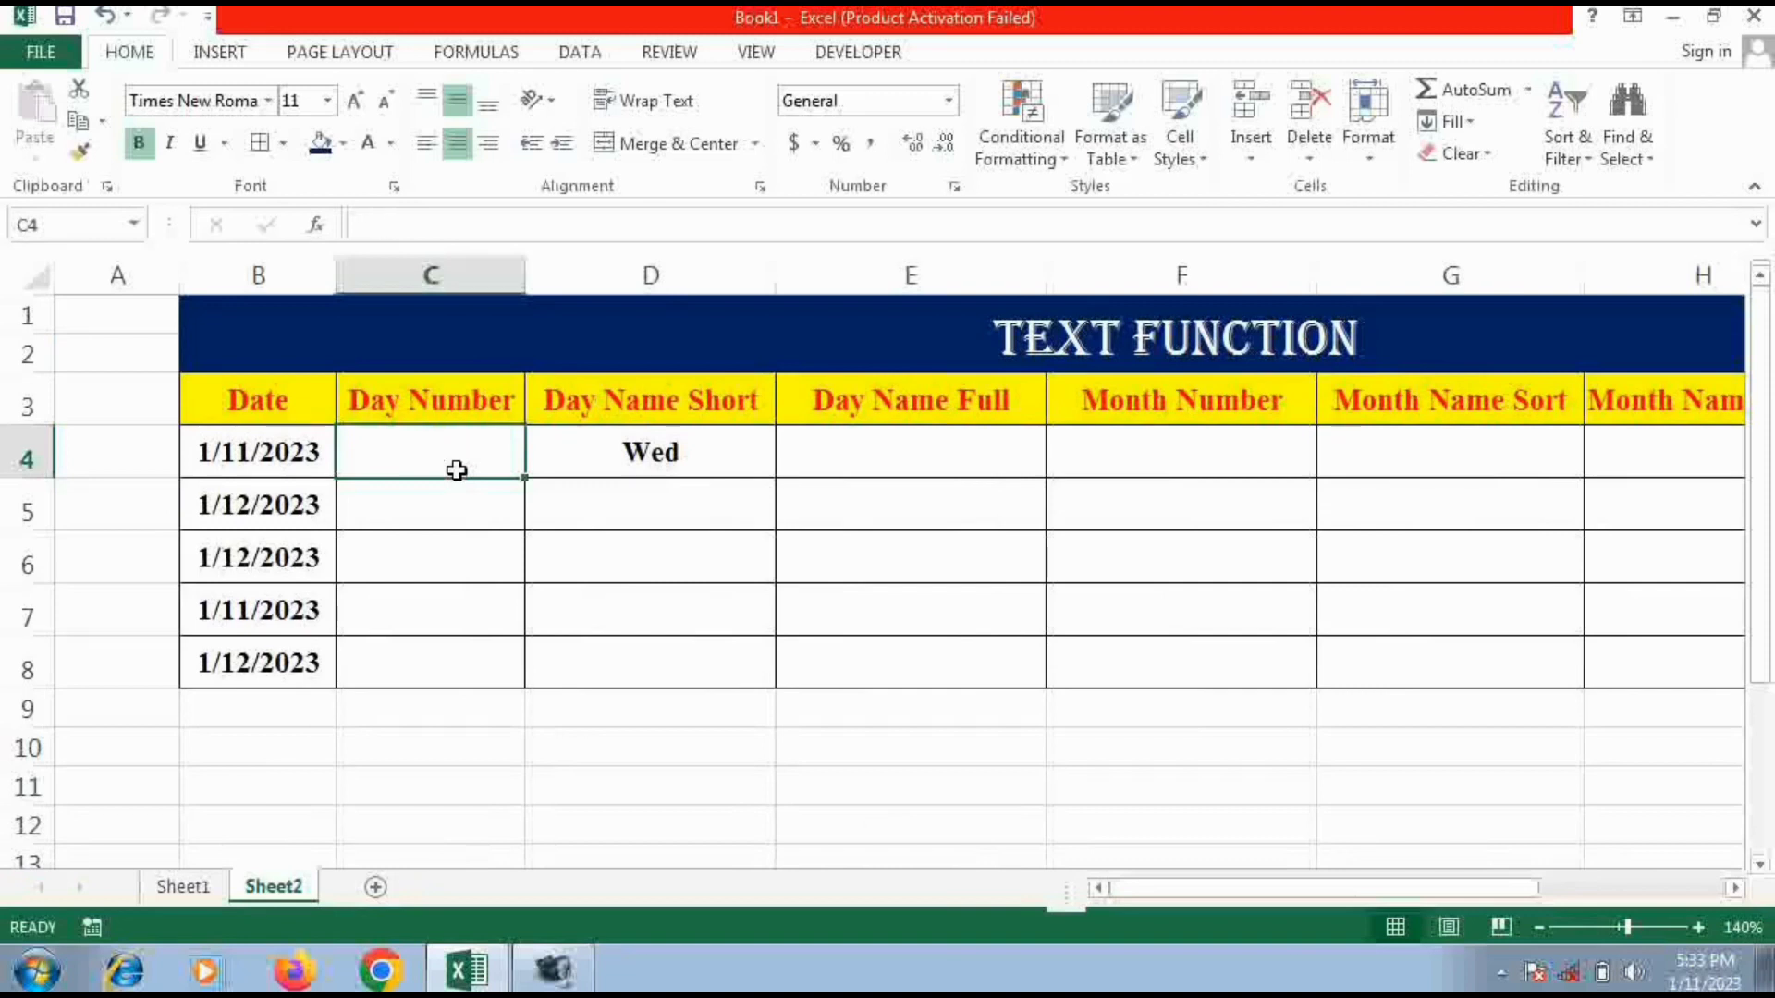
{"action": "left_click", "coordinate": [608, 445]}
{"action": "key", "text": "Delete"}
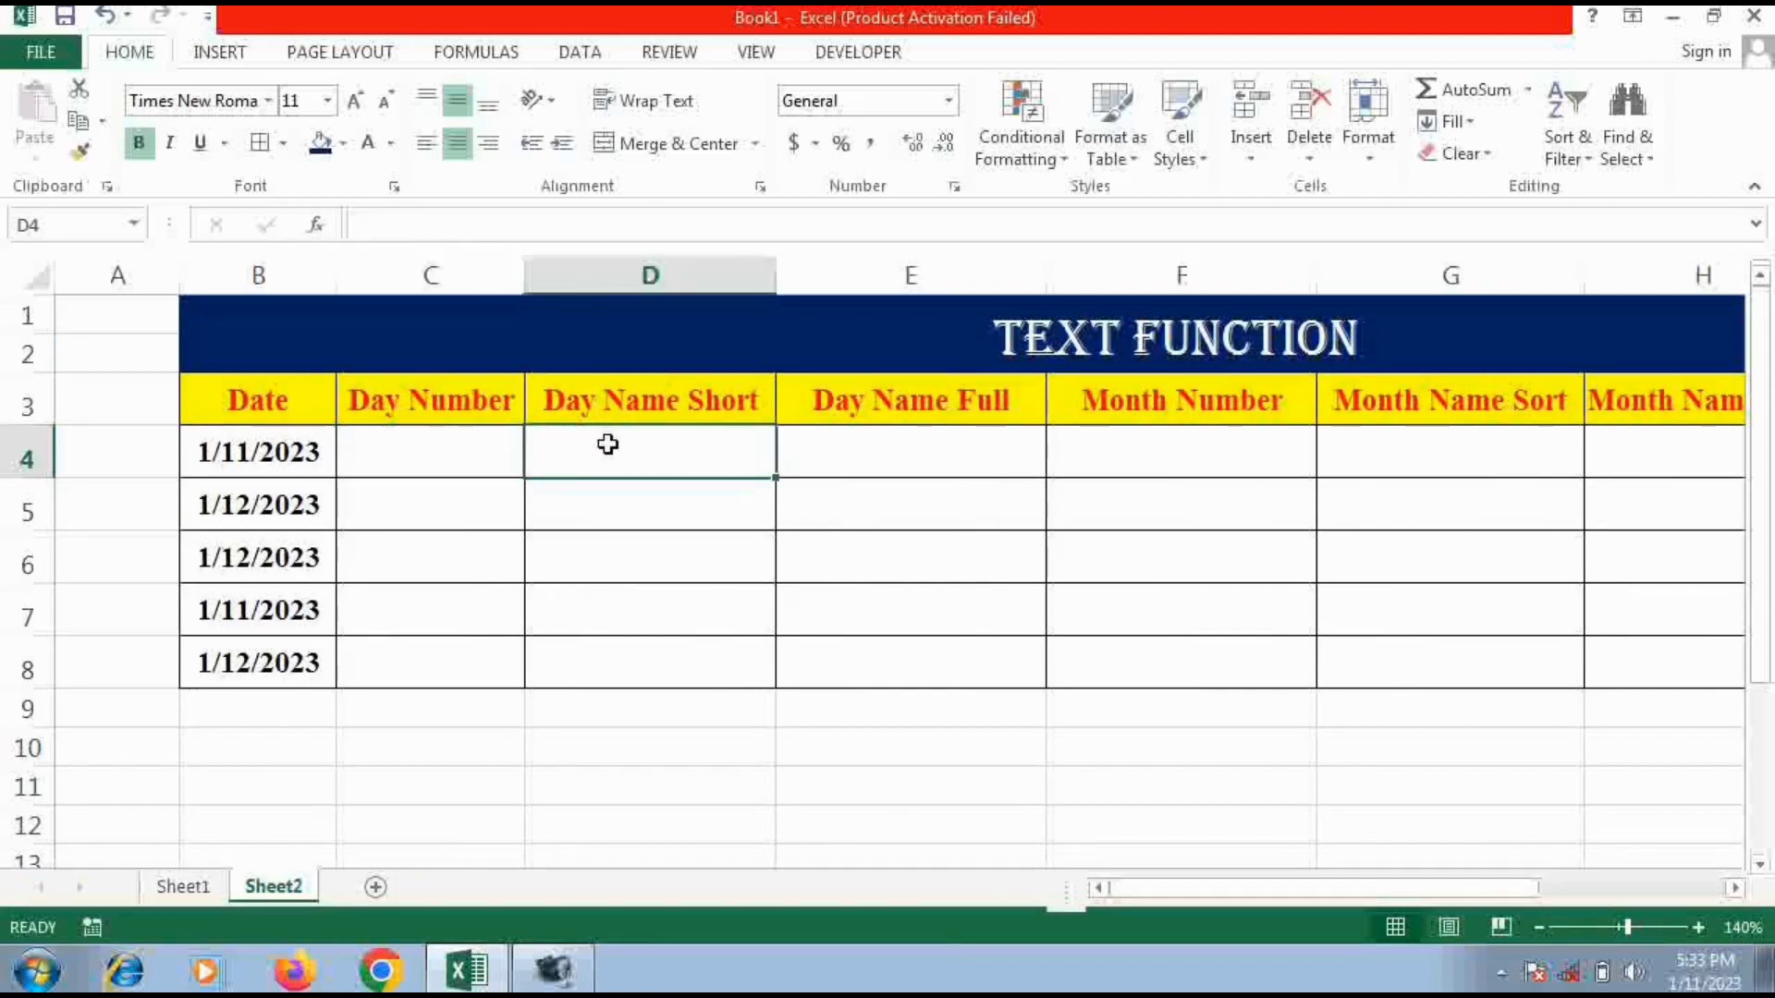
Enter the format codes DD, DDD, DDDD, MM, MMM, MMMM, YY and YYY across row 4 from Day Number to Year full
{"action": "left_click", "coordinate": [480, 449]}
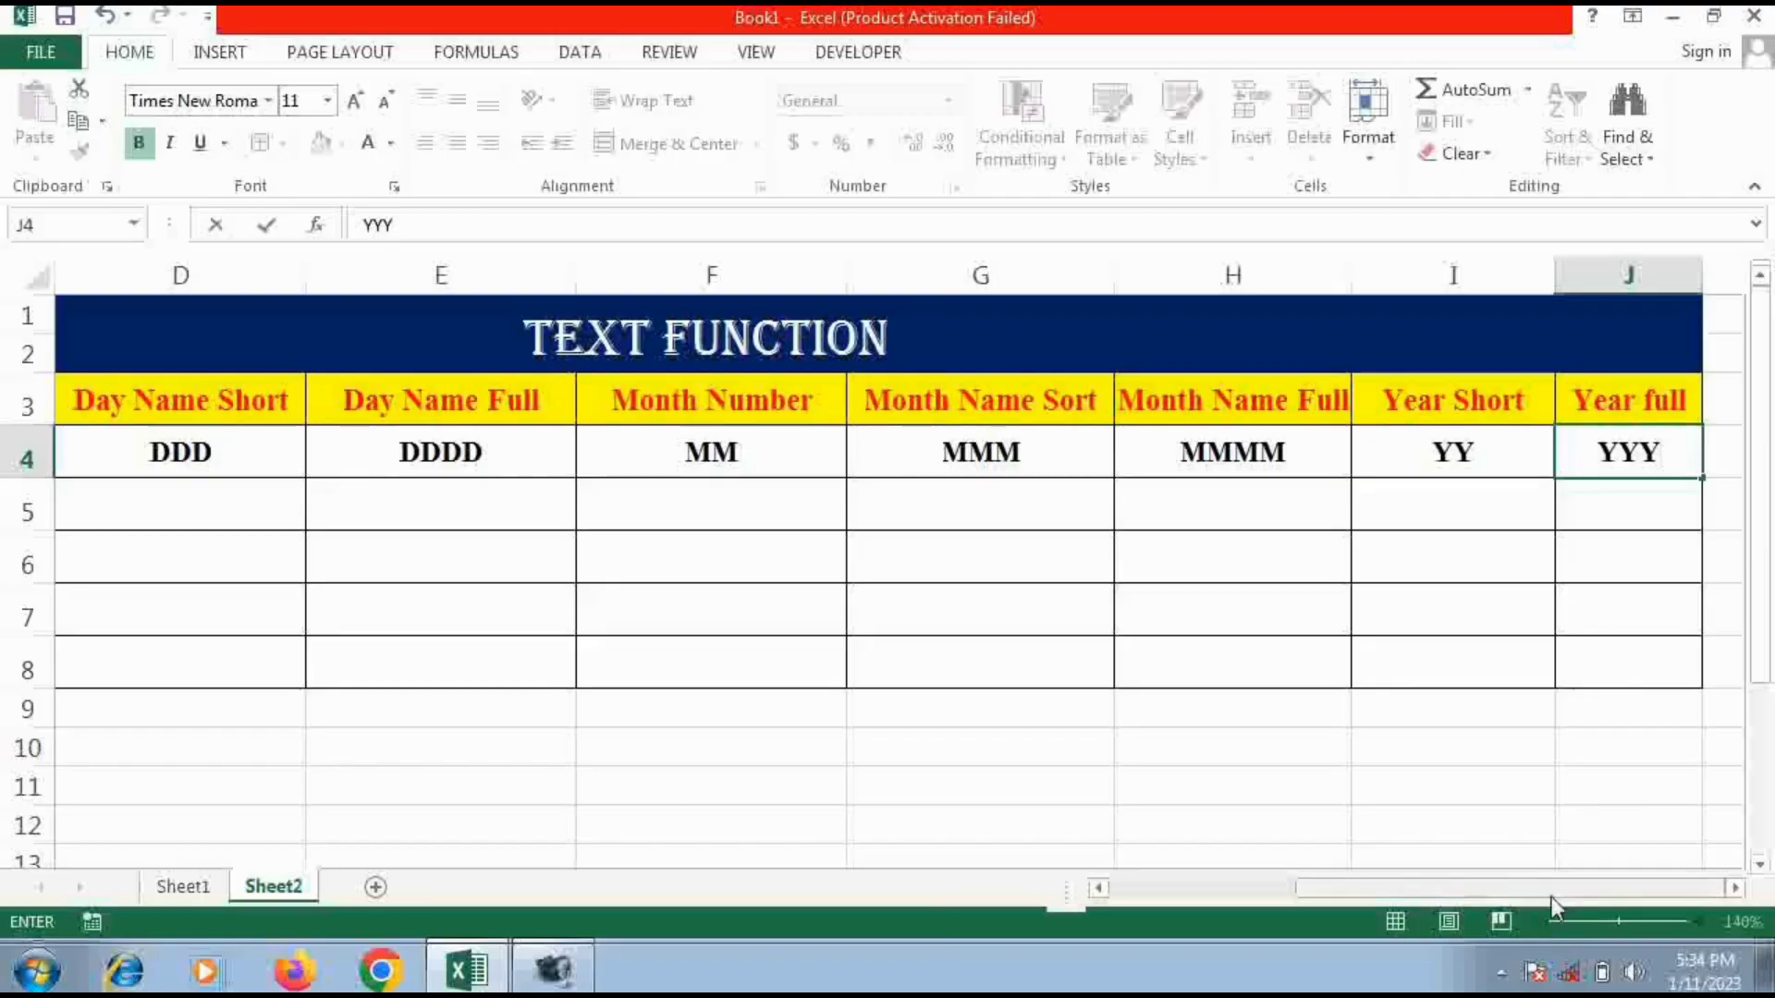
{"action": "left_click_drag", "start_coordinate": [1551, 897], "coordinate": [1373, 908]}
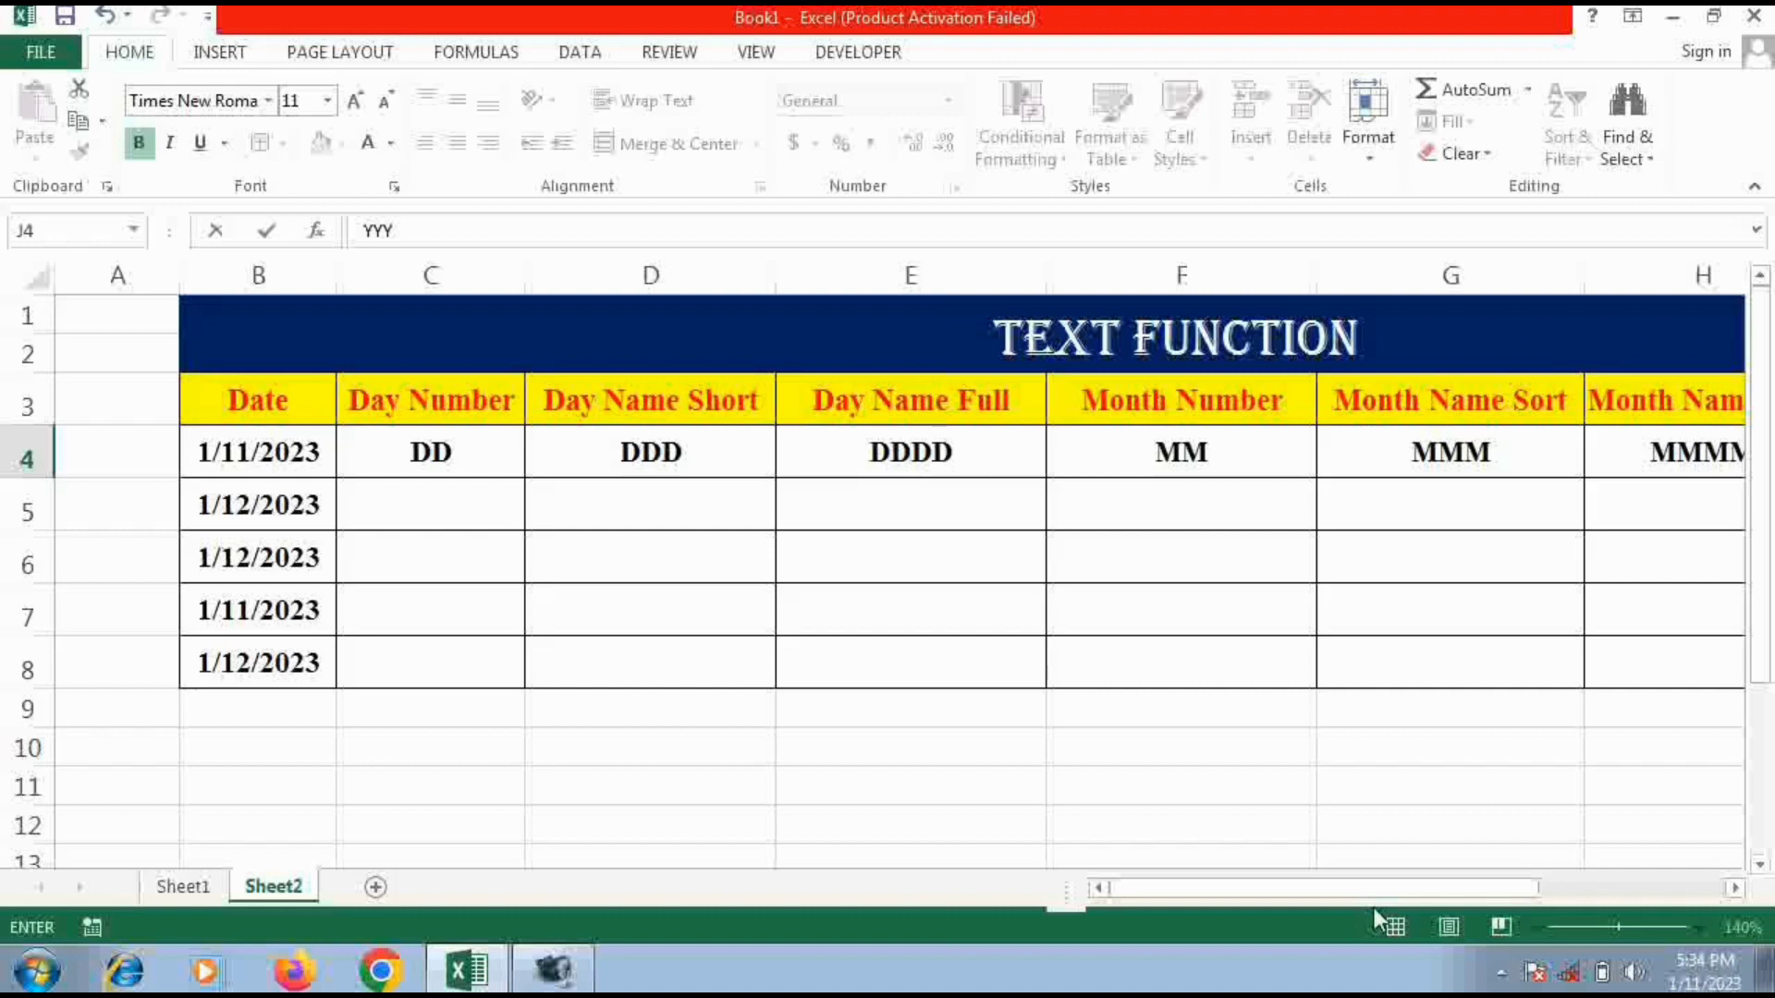
Clear the format codes from row 4, covering the Day Number through Year full columns (C4:J4)
{"action": "left_click", "coordinate": [388, 472]}
{"action": "left_click_drag", "start_coordinate": [388, 473], "coordinate": [1544, 471]}
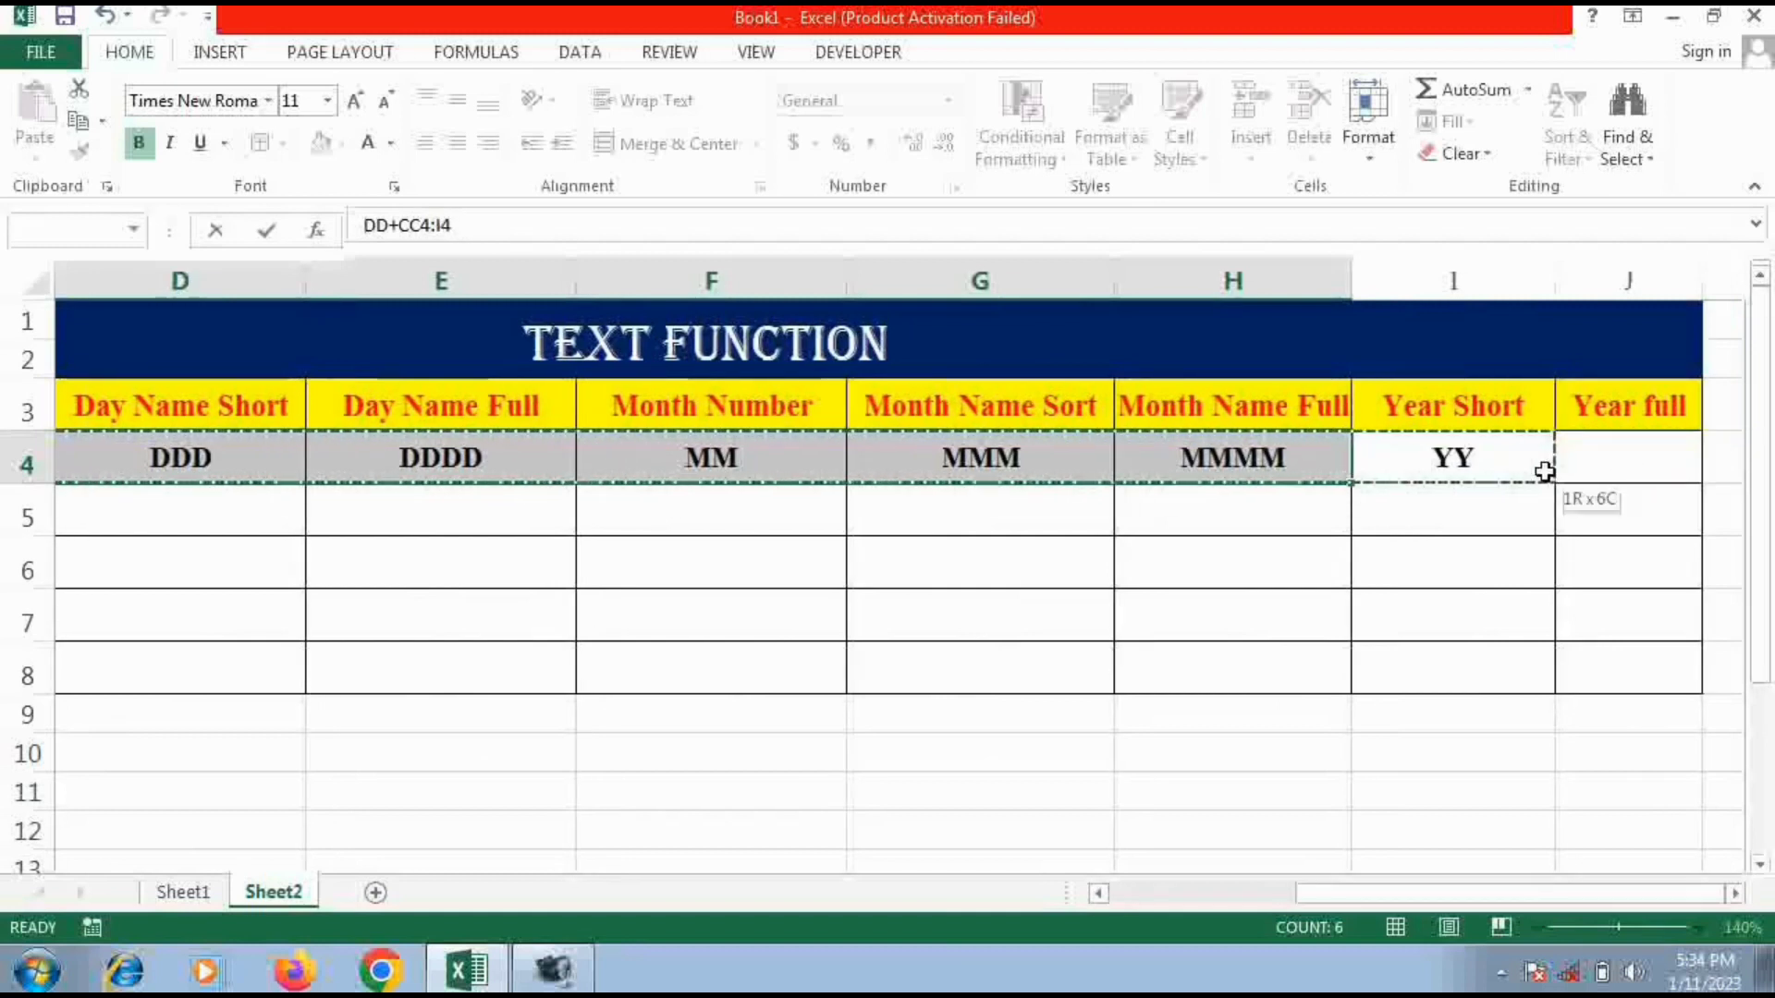
{"action": "key", "text": "Escape"}
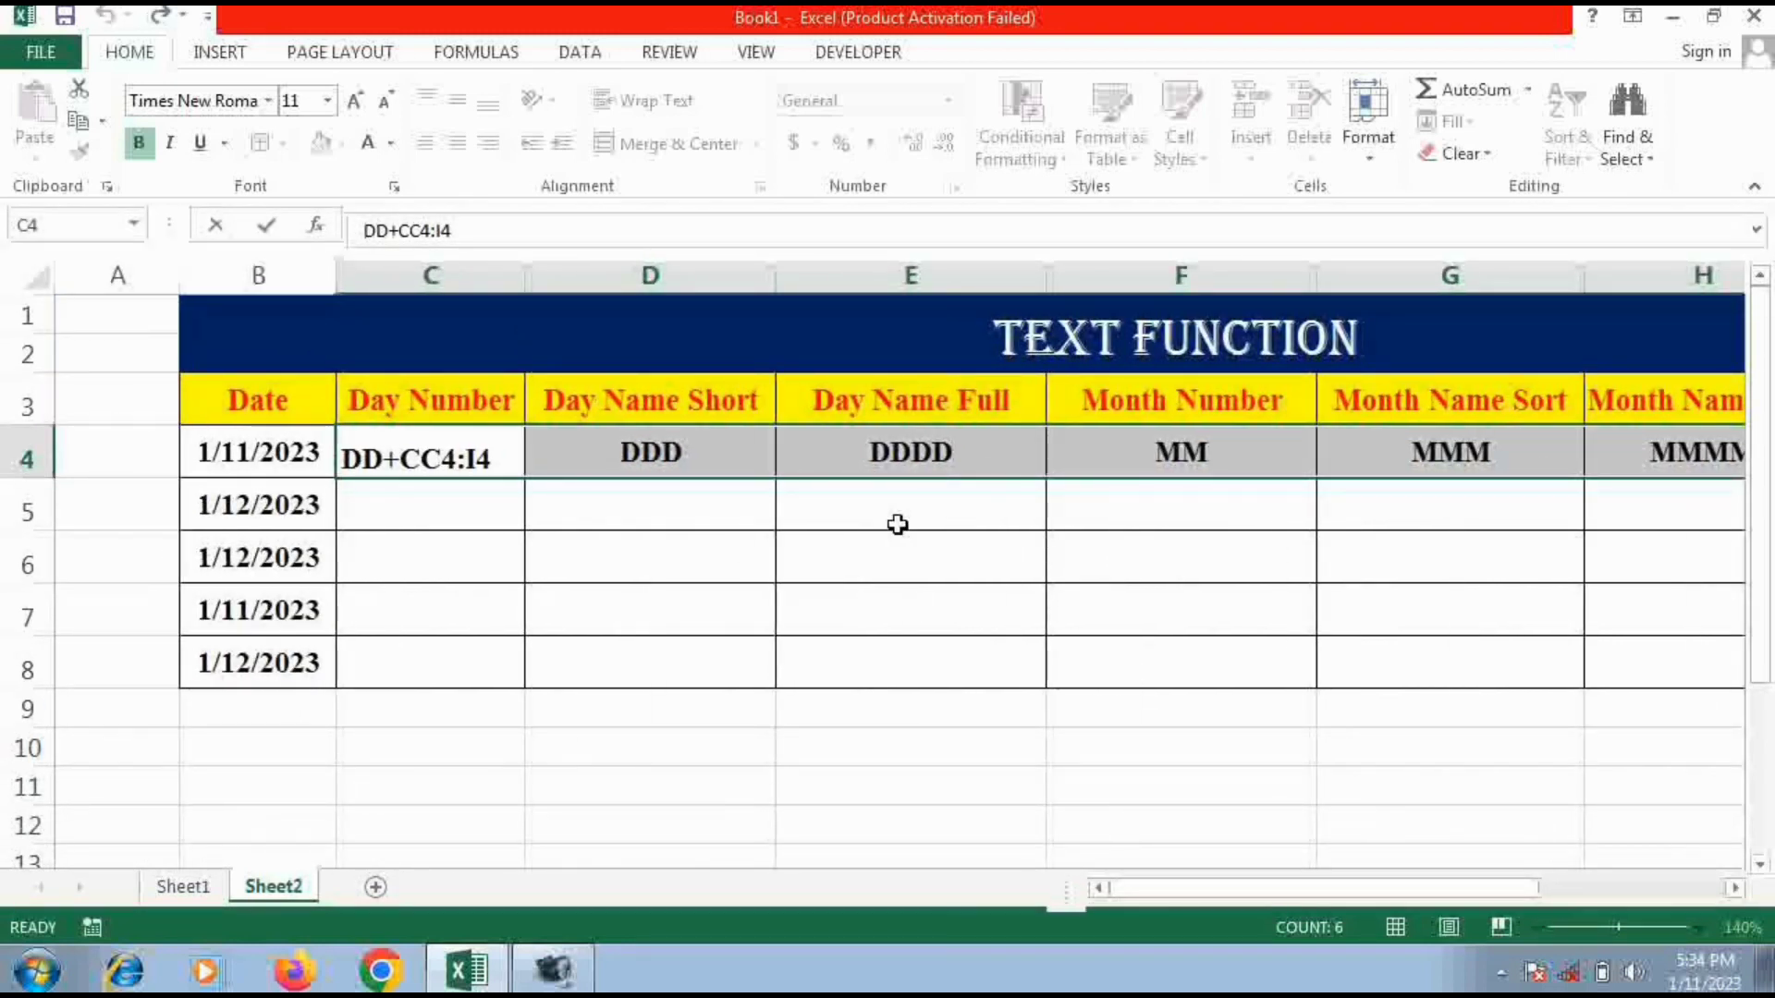
{"action": "left_click", "coordinate": [792, 543]}
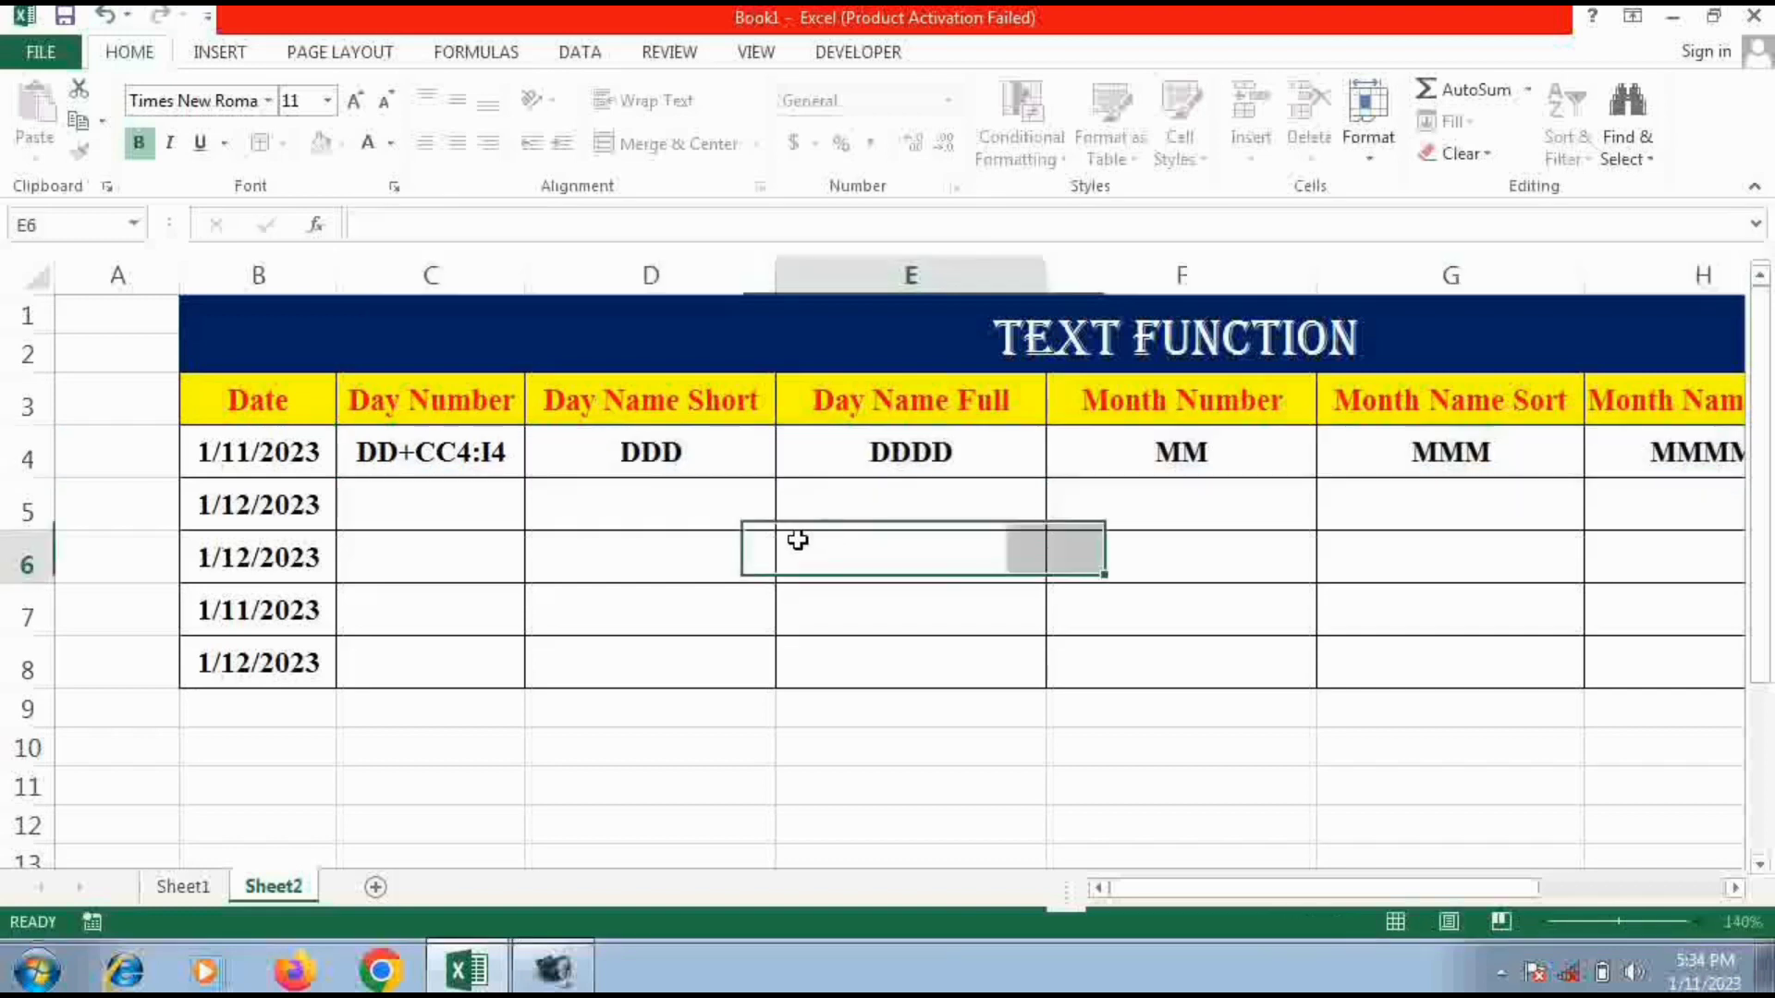
{"action": "left_click", "coordinate": [502, 462]}
{"action": "key", "text": "Delete"}
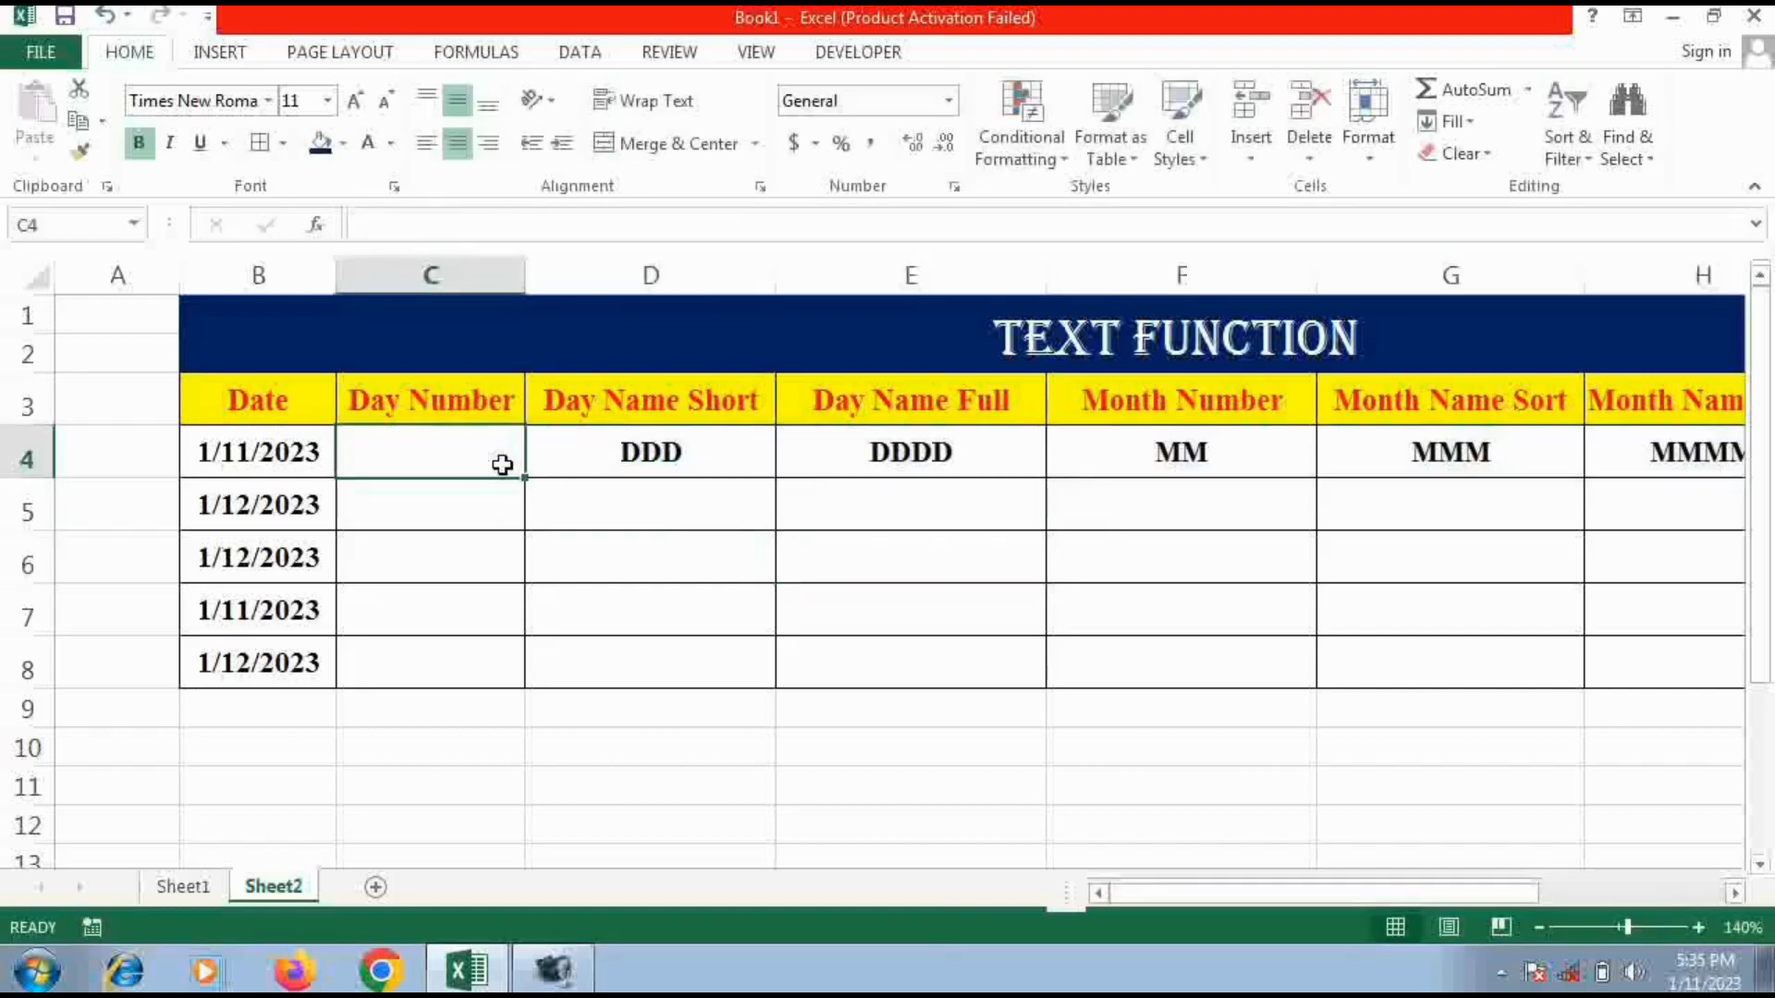
{"action": "left_click_drag", "start_coordinate": [564, 452], "coordinate": [1419, 434]}
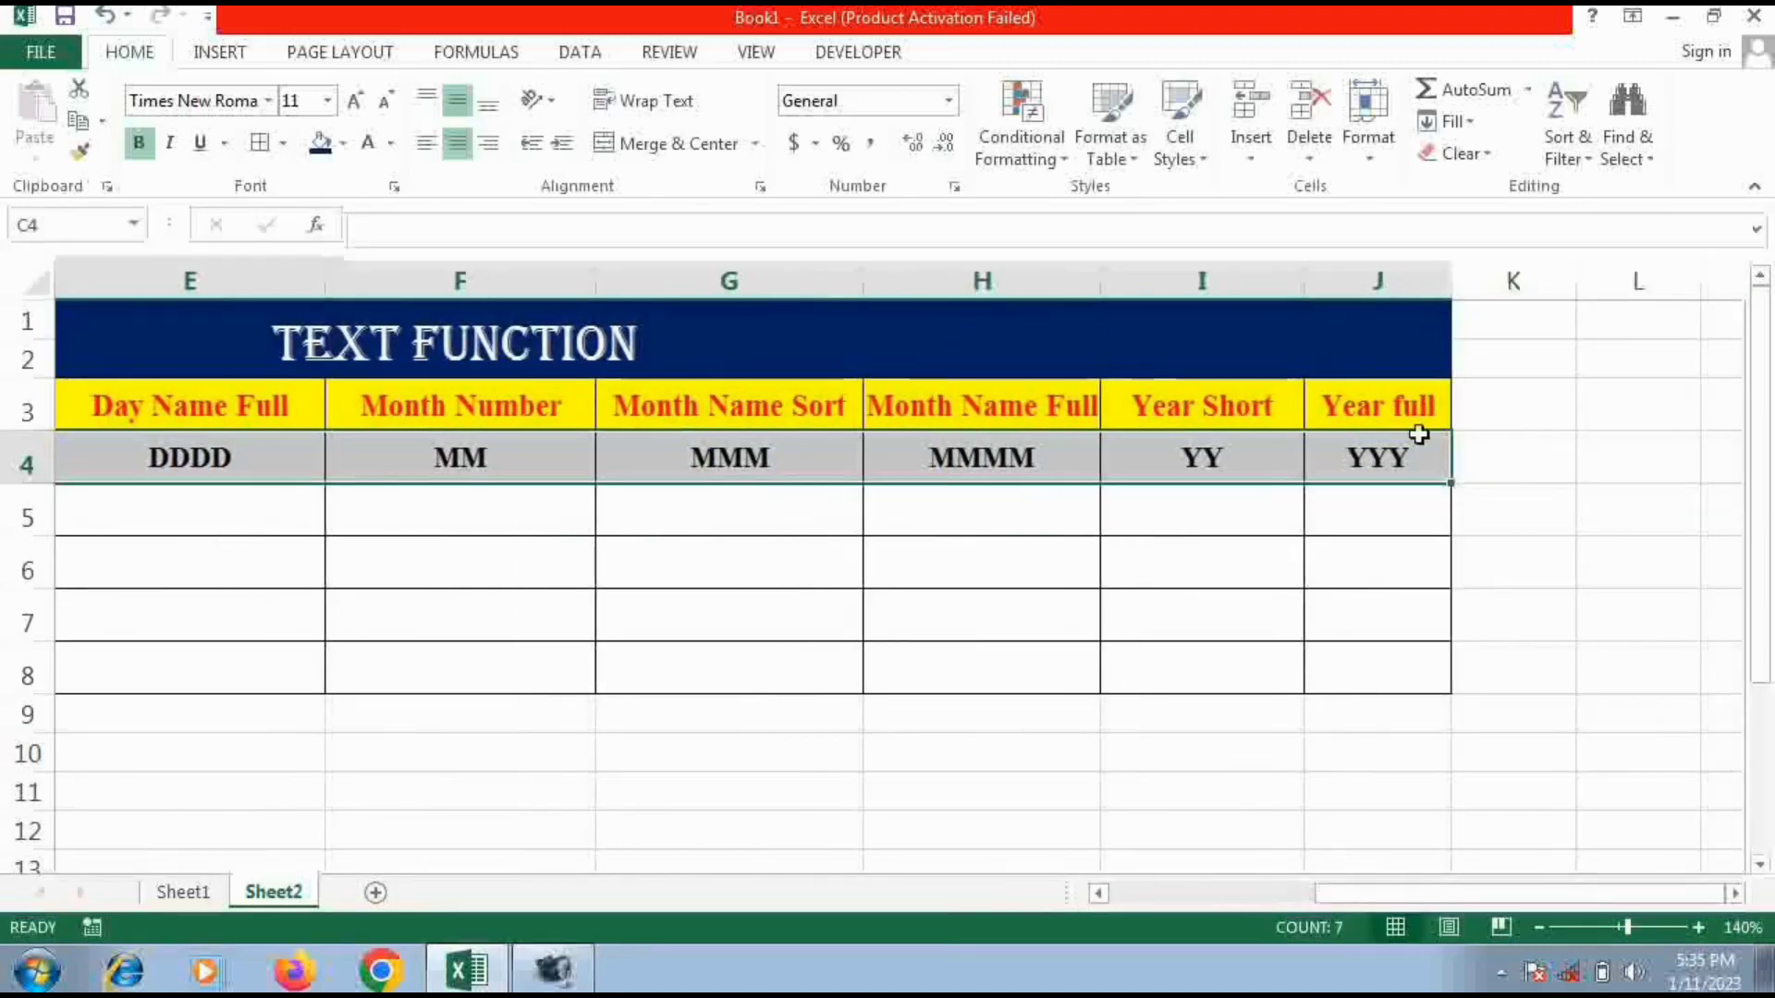
{"action": "key", "text": "Delete"}
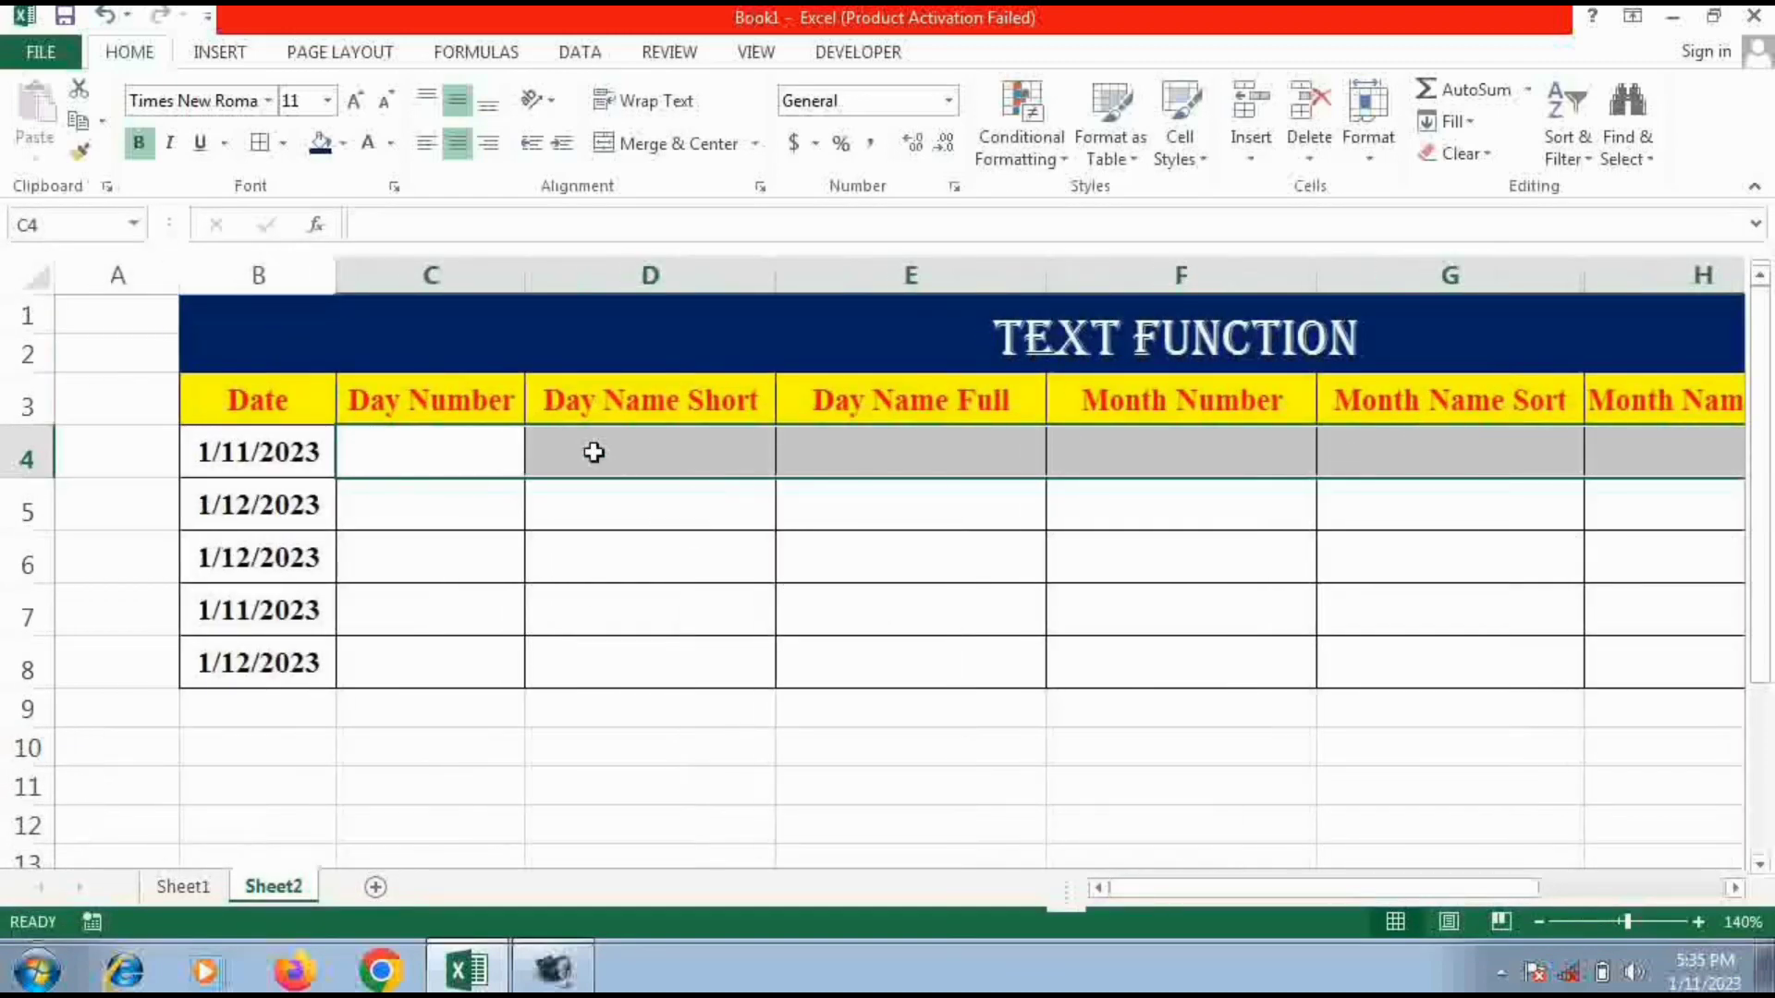
Enter the formula =TEXT(B4,"DD") in cell C4 under Day Number
{"action": "left_click", "coordinate": [497, 456]}
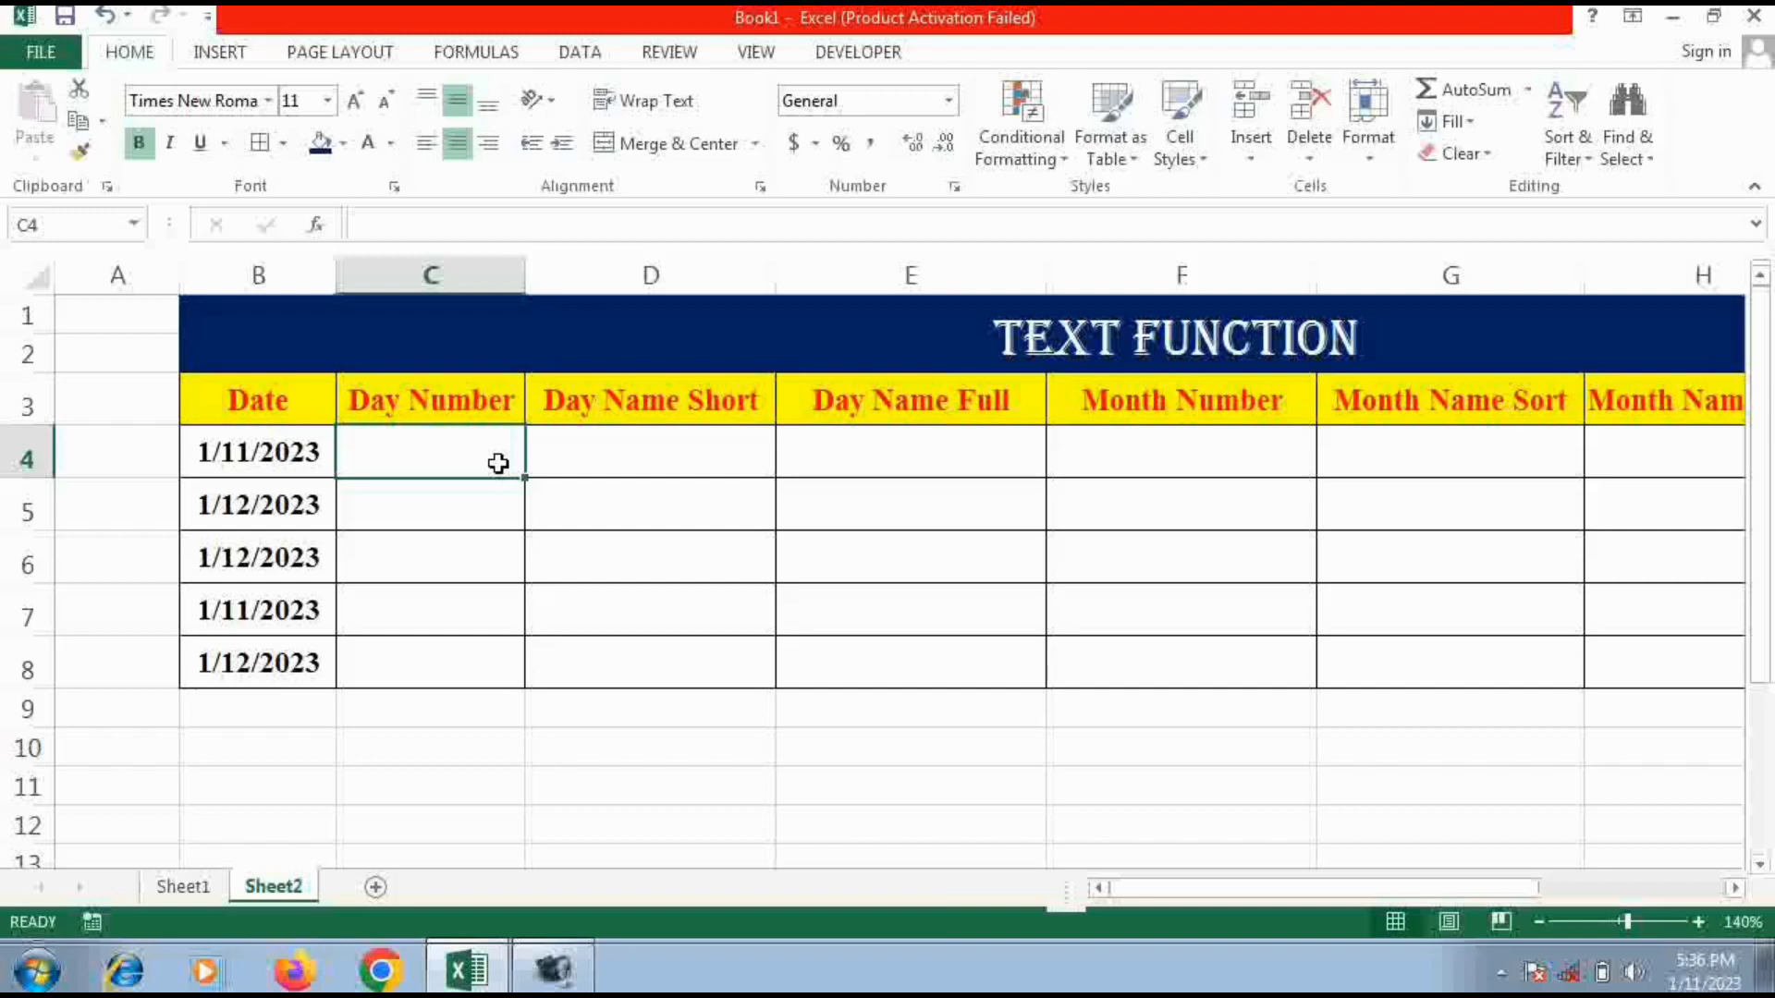
{"action": "type", "text": "=t"}
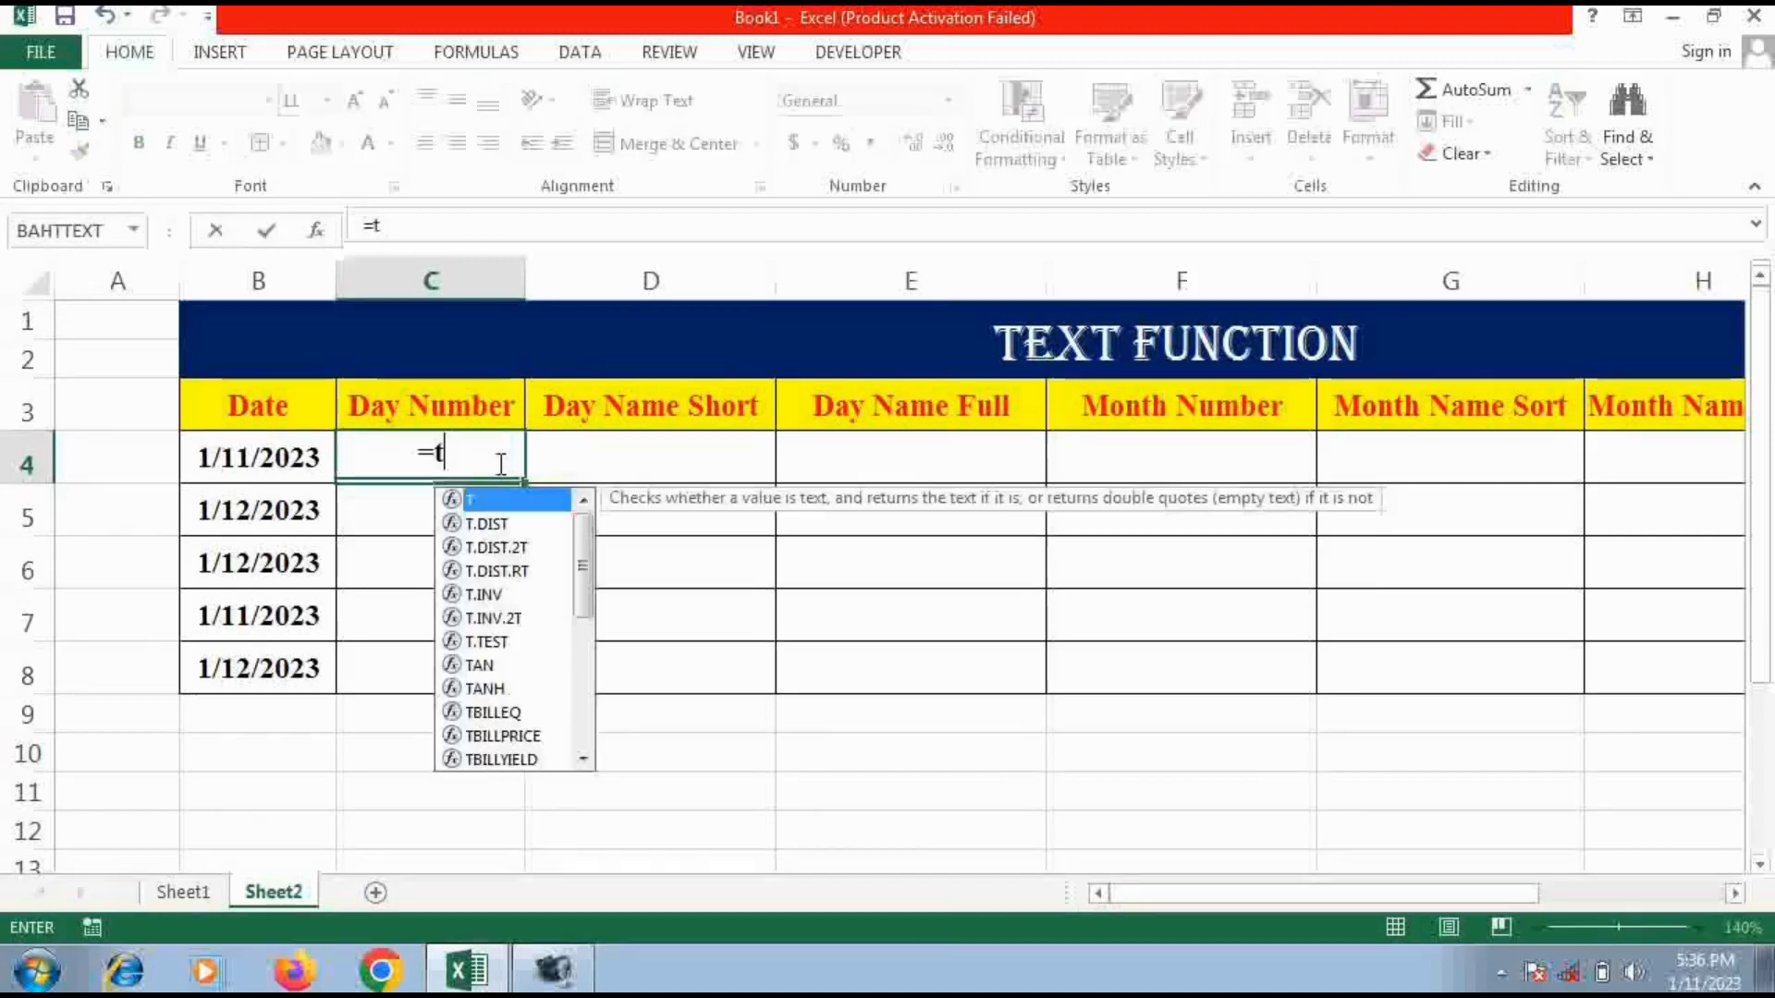
{"action": "type", "text": "ex"}
{"action": "key", "text": "Tab"}
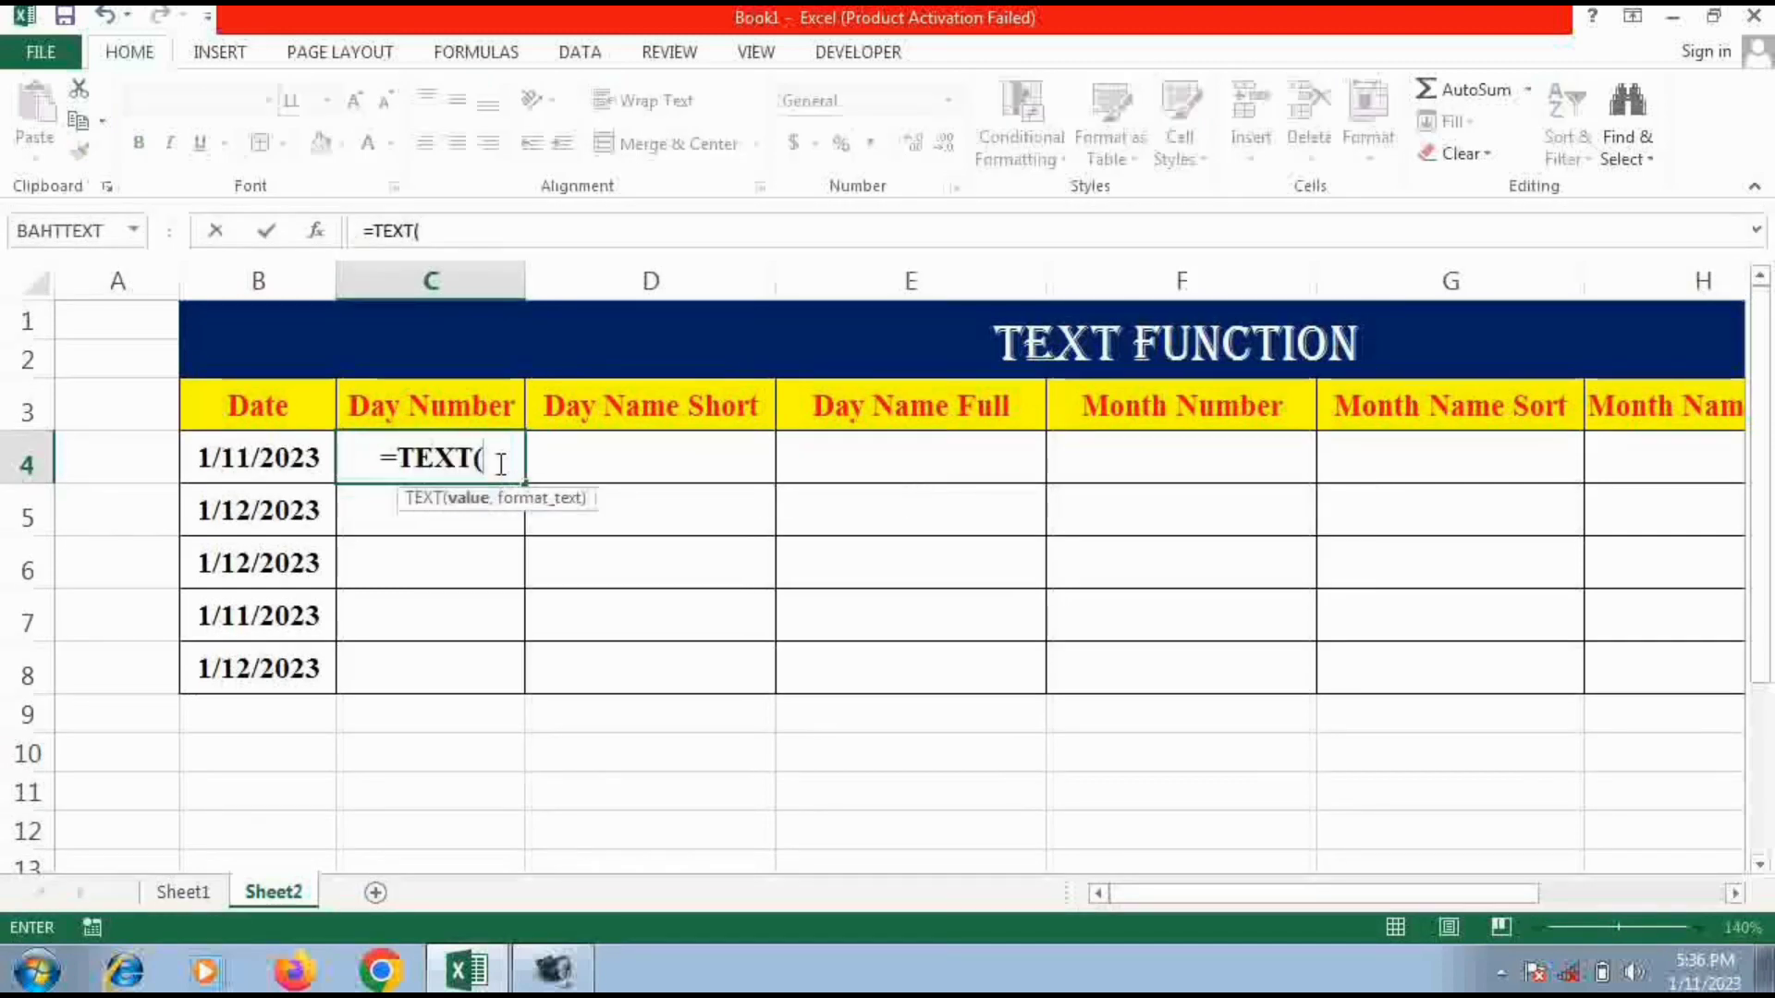
{"action": "left_click", "coordinate": [231, 453]}
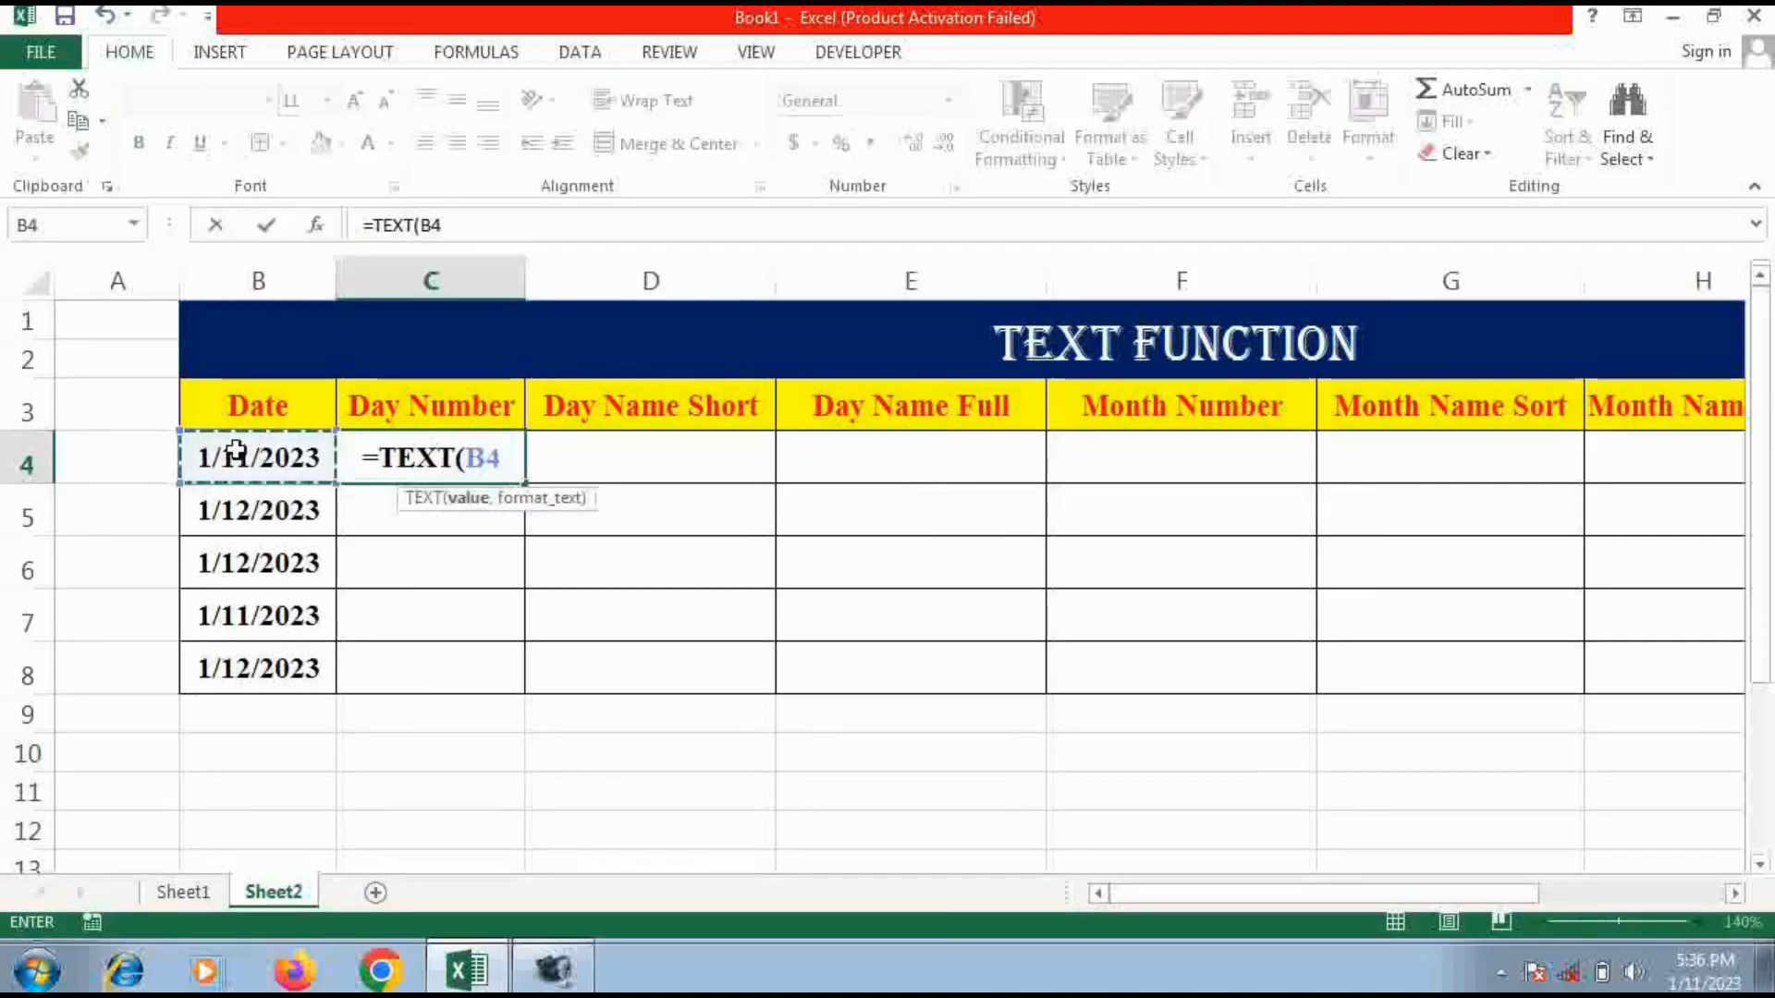
{"action": "type", "text": ",\""}
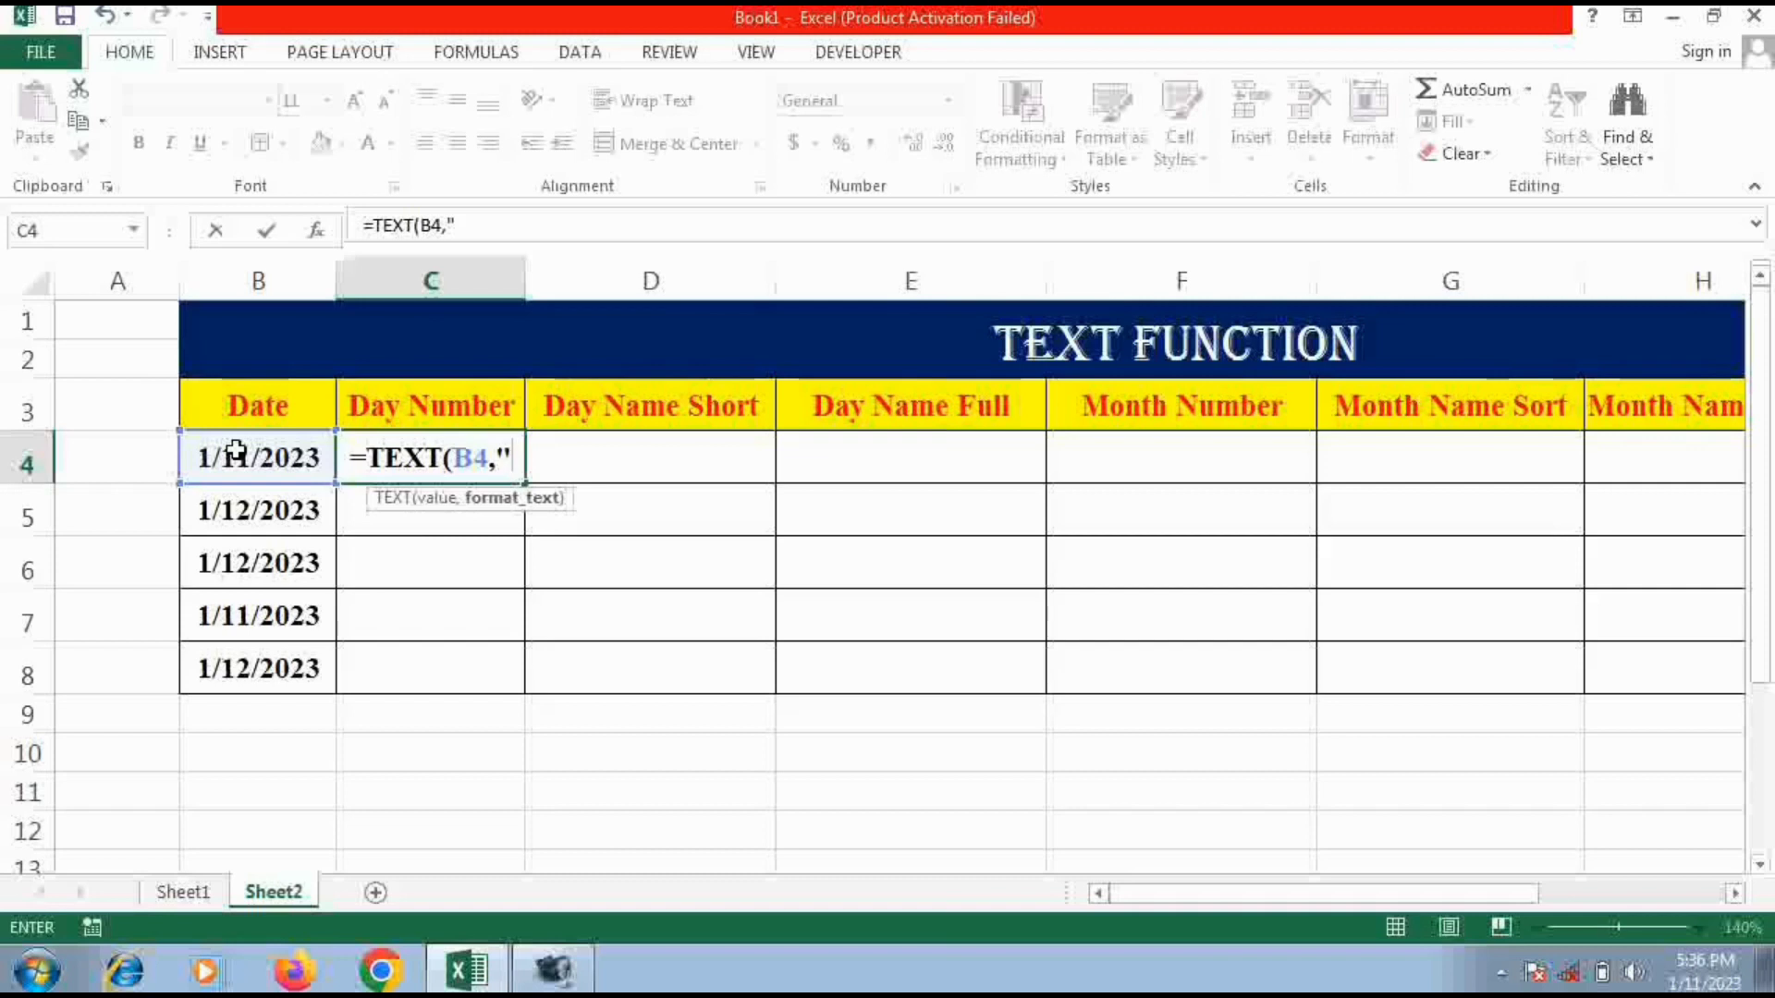
{"action": "type", "text": "D"}
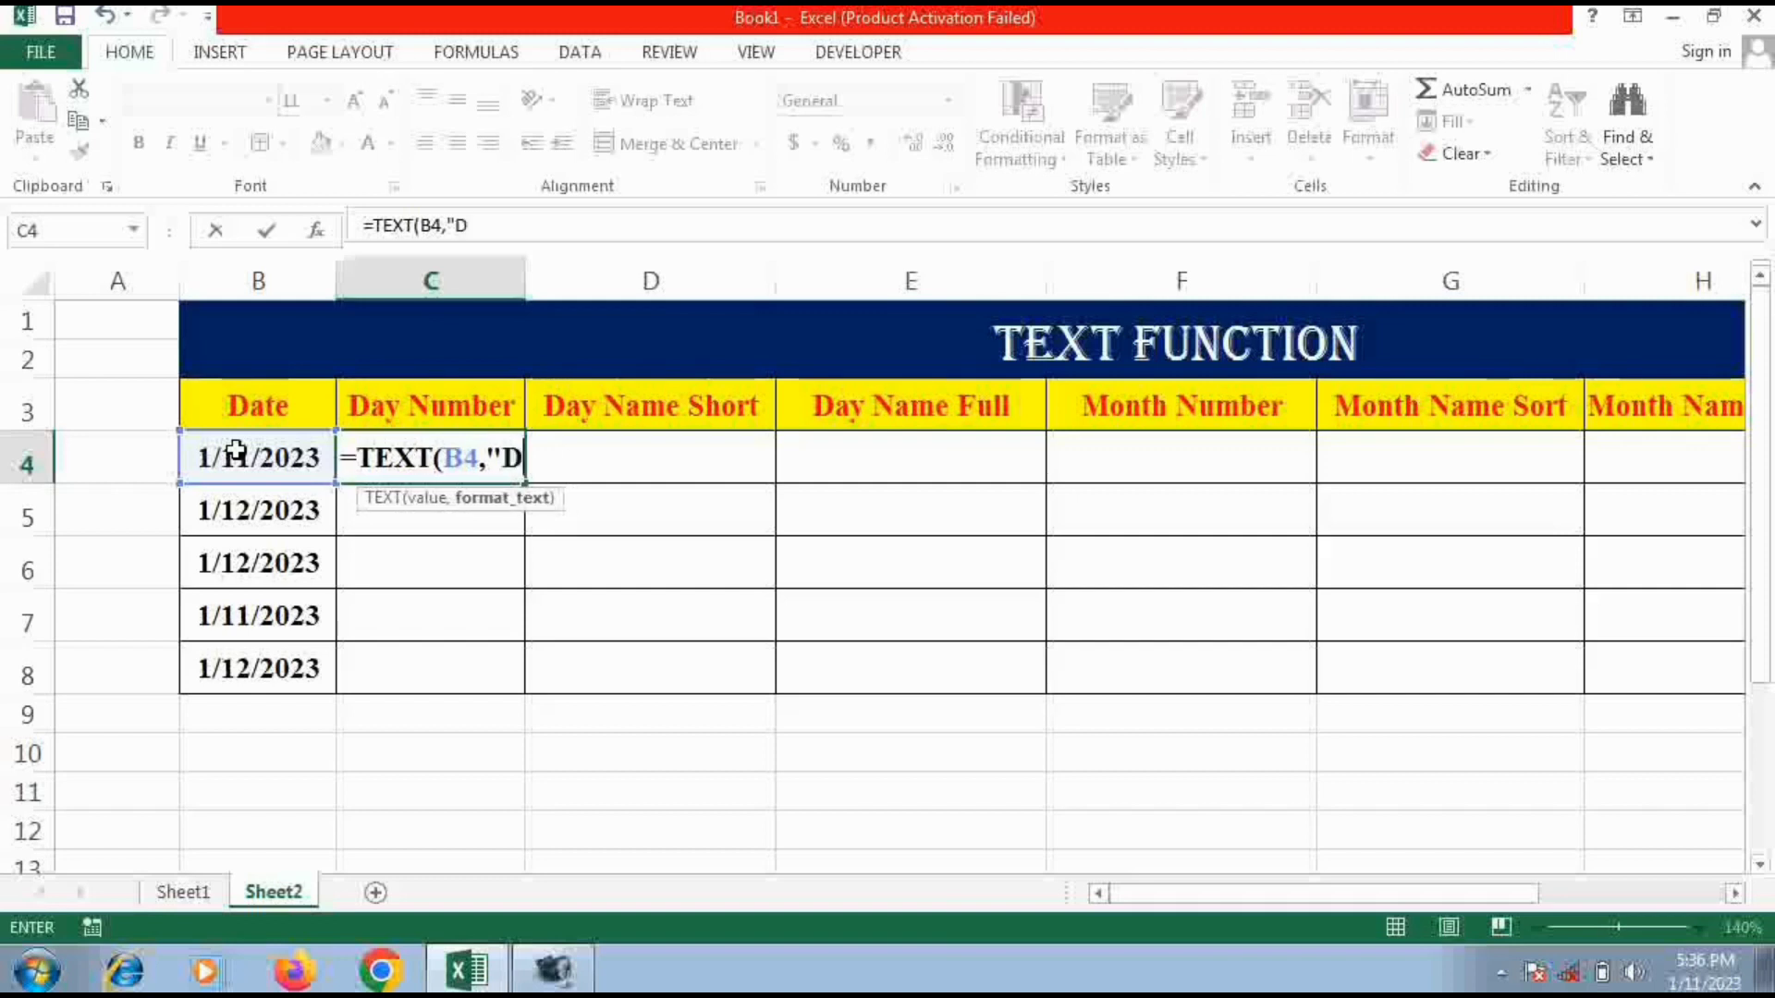
{"action": "type", "text": "D\""}
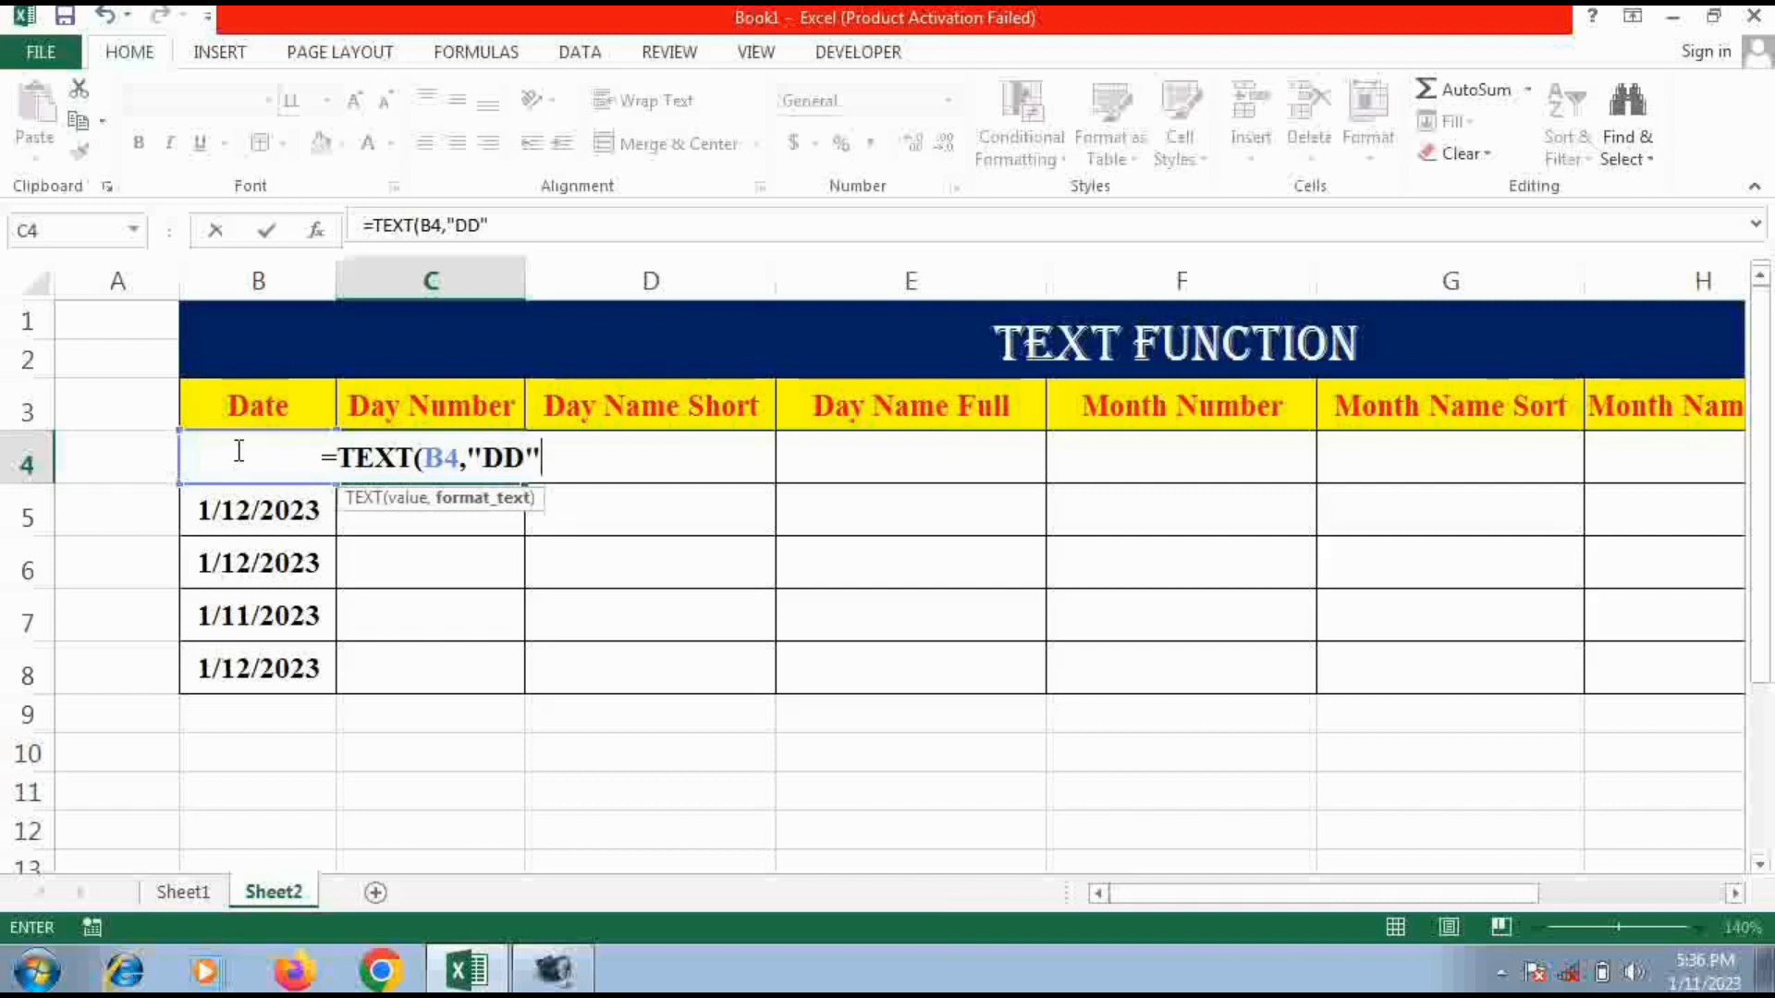
{"action": "type", "text": ")"}
{"action": "key", "text": "Return"}
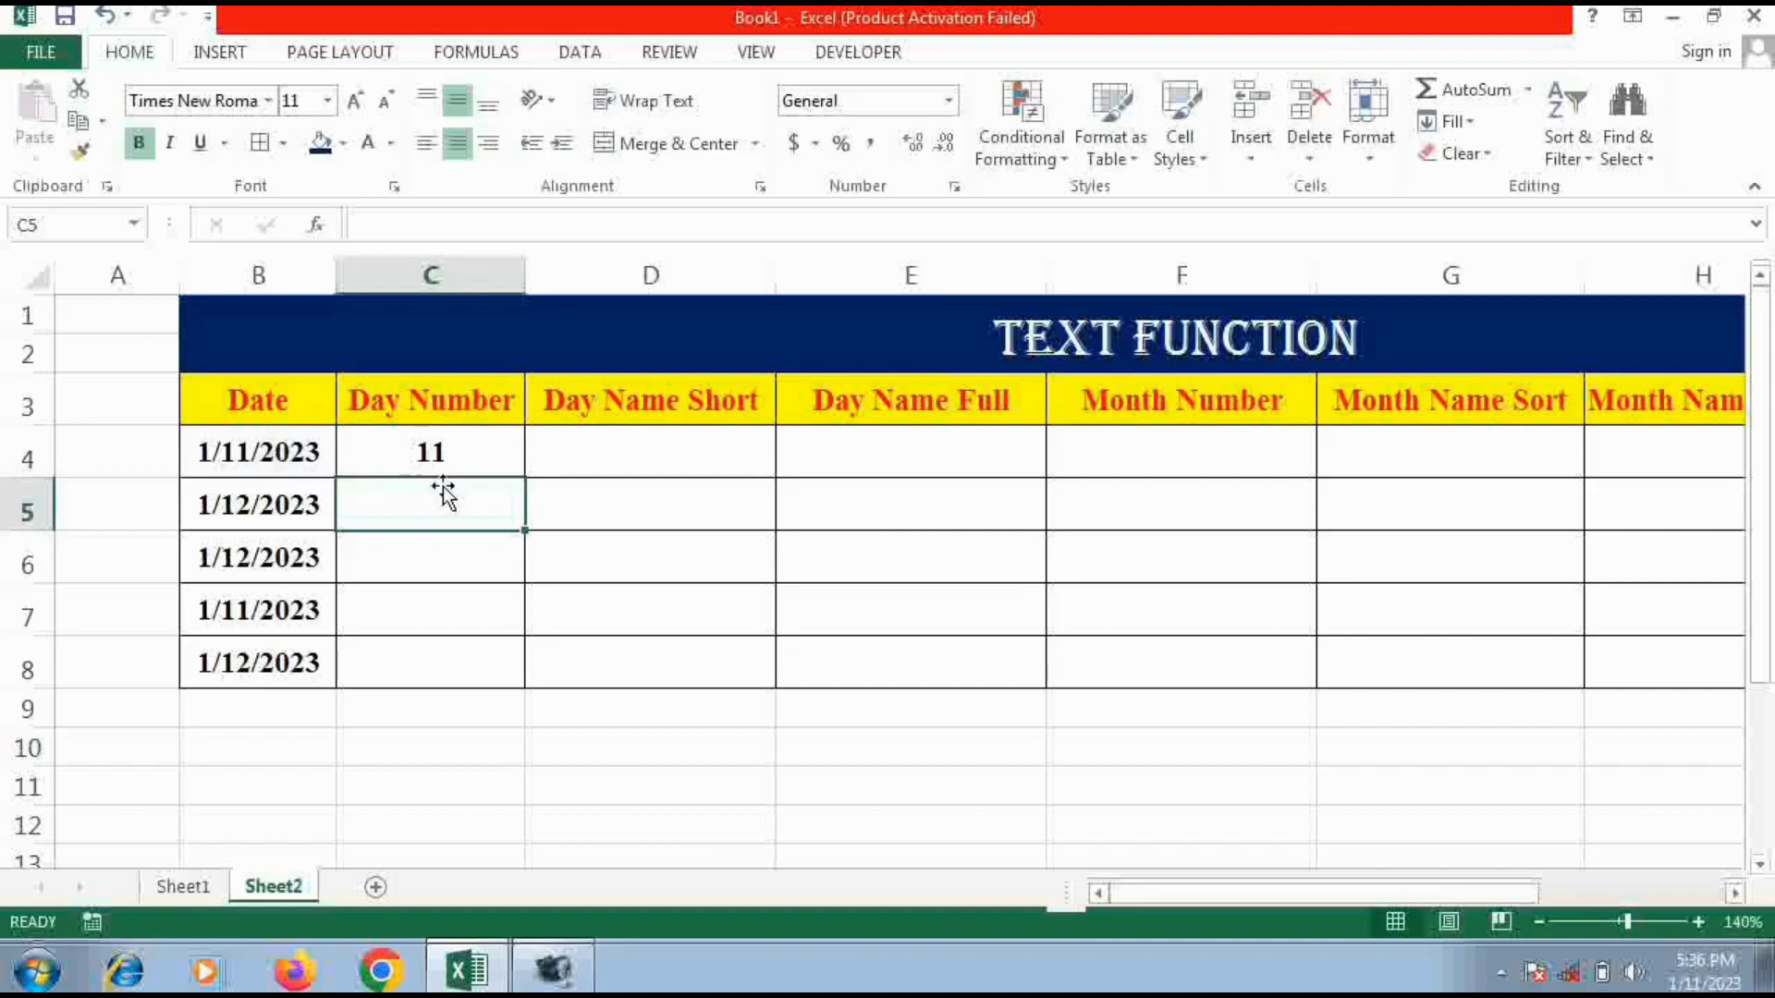
Enter the formula =TEXT(B4,"DDD") in cell D4 under Day Name Short
{"action": "left_click", "coordinate": [651, 449]}
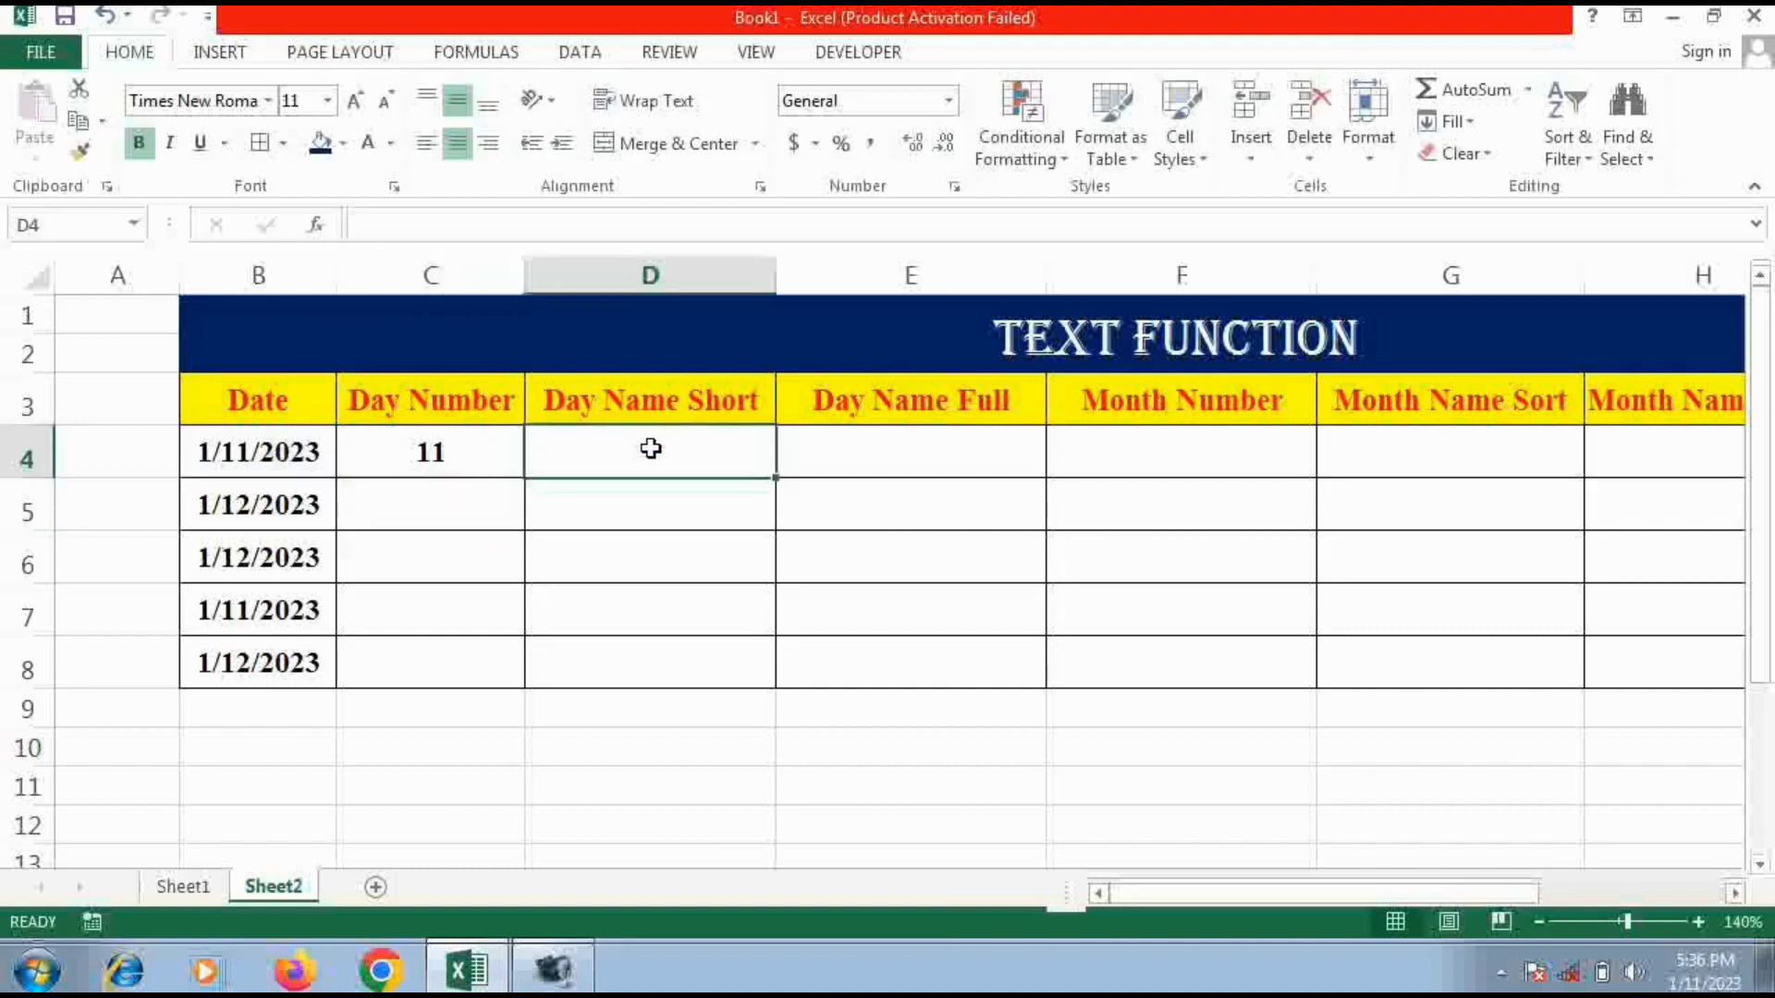
{"action": "type", "text": "="}
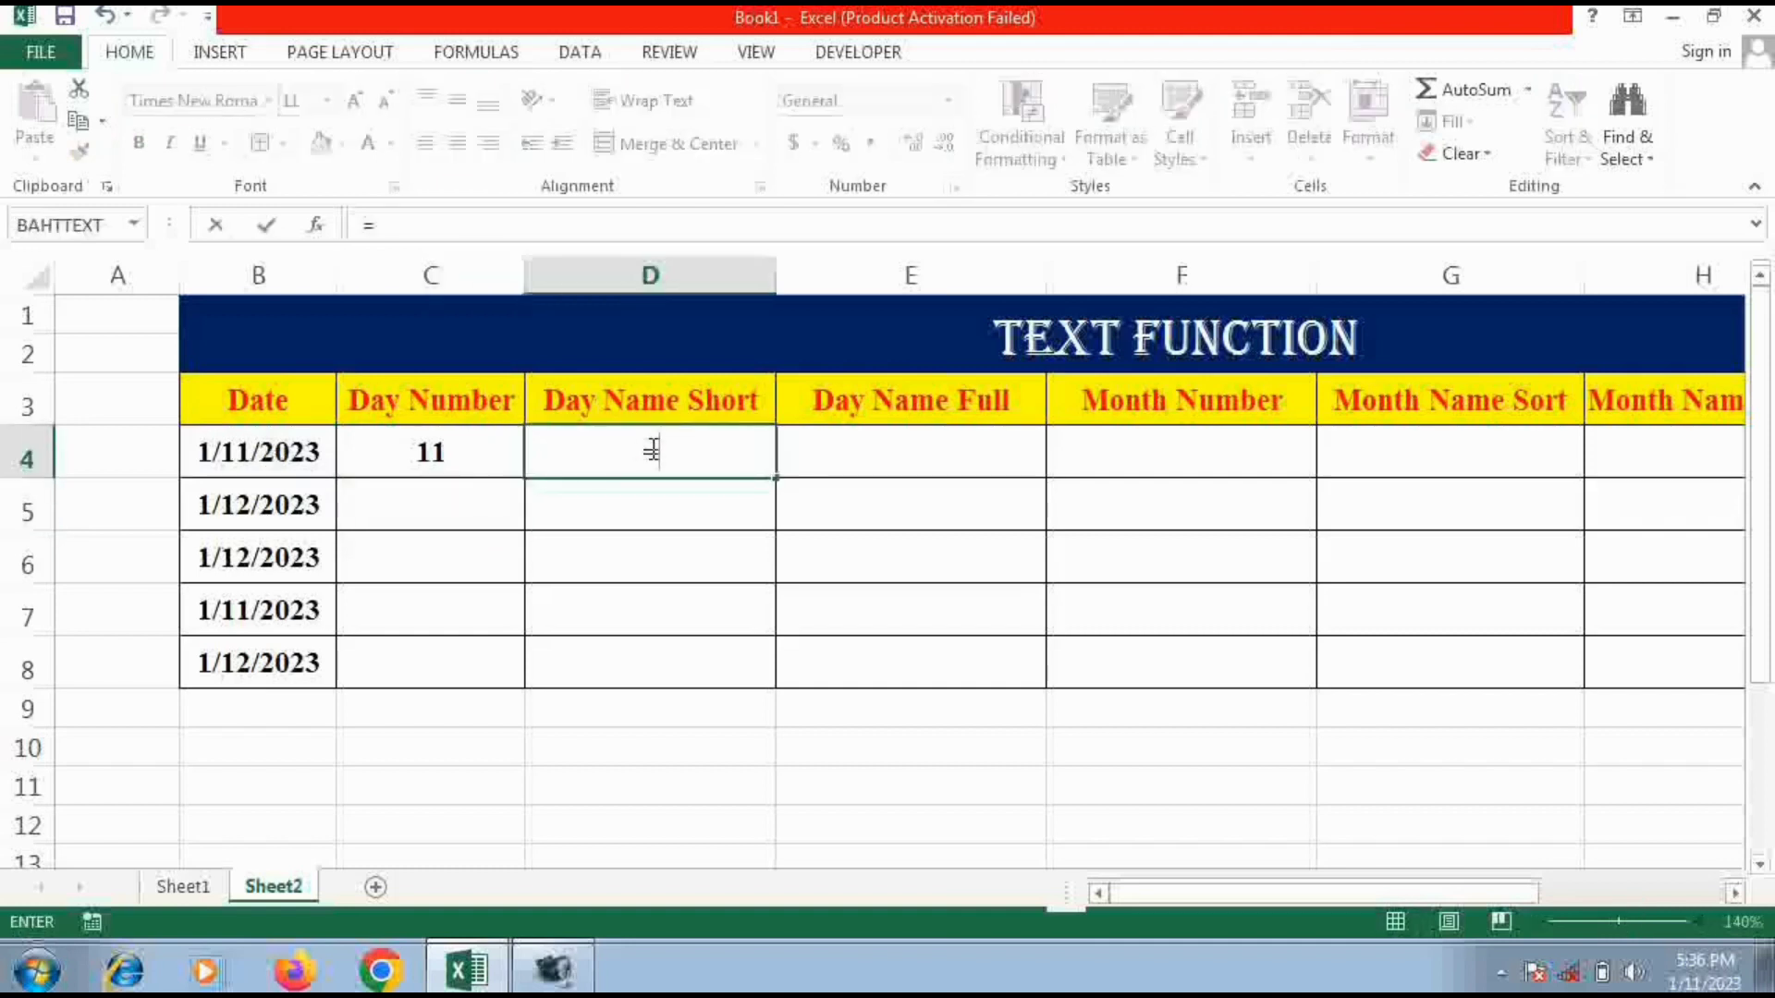
{"action": "type", "text": "t"}
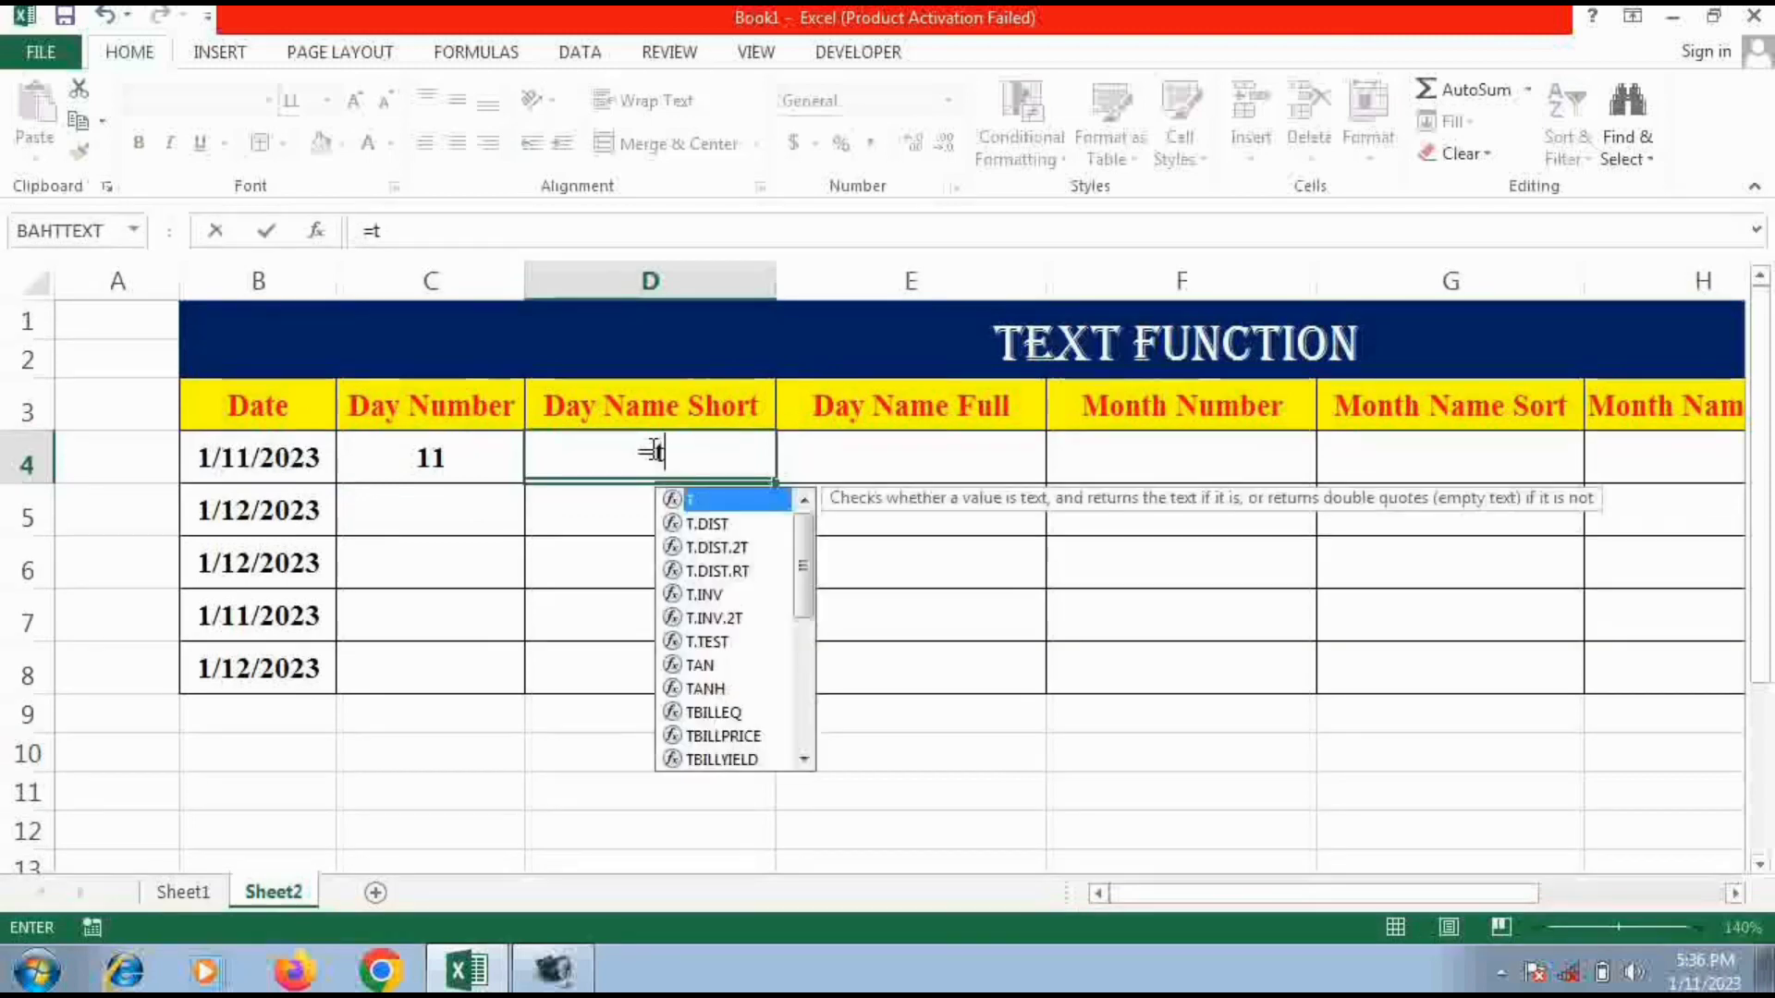
{"action": "type", "text": "ext"}
{"action": "key", "text": "Tab"}
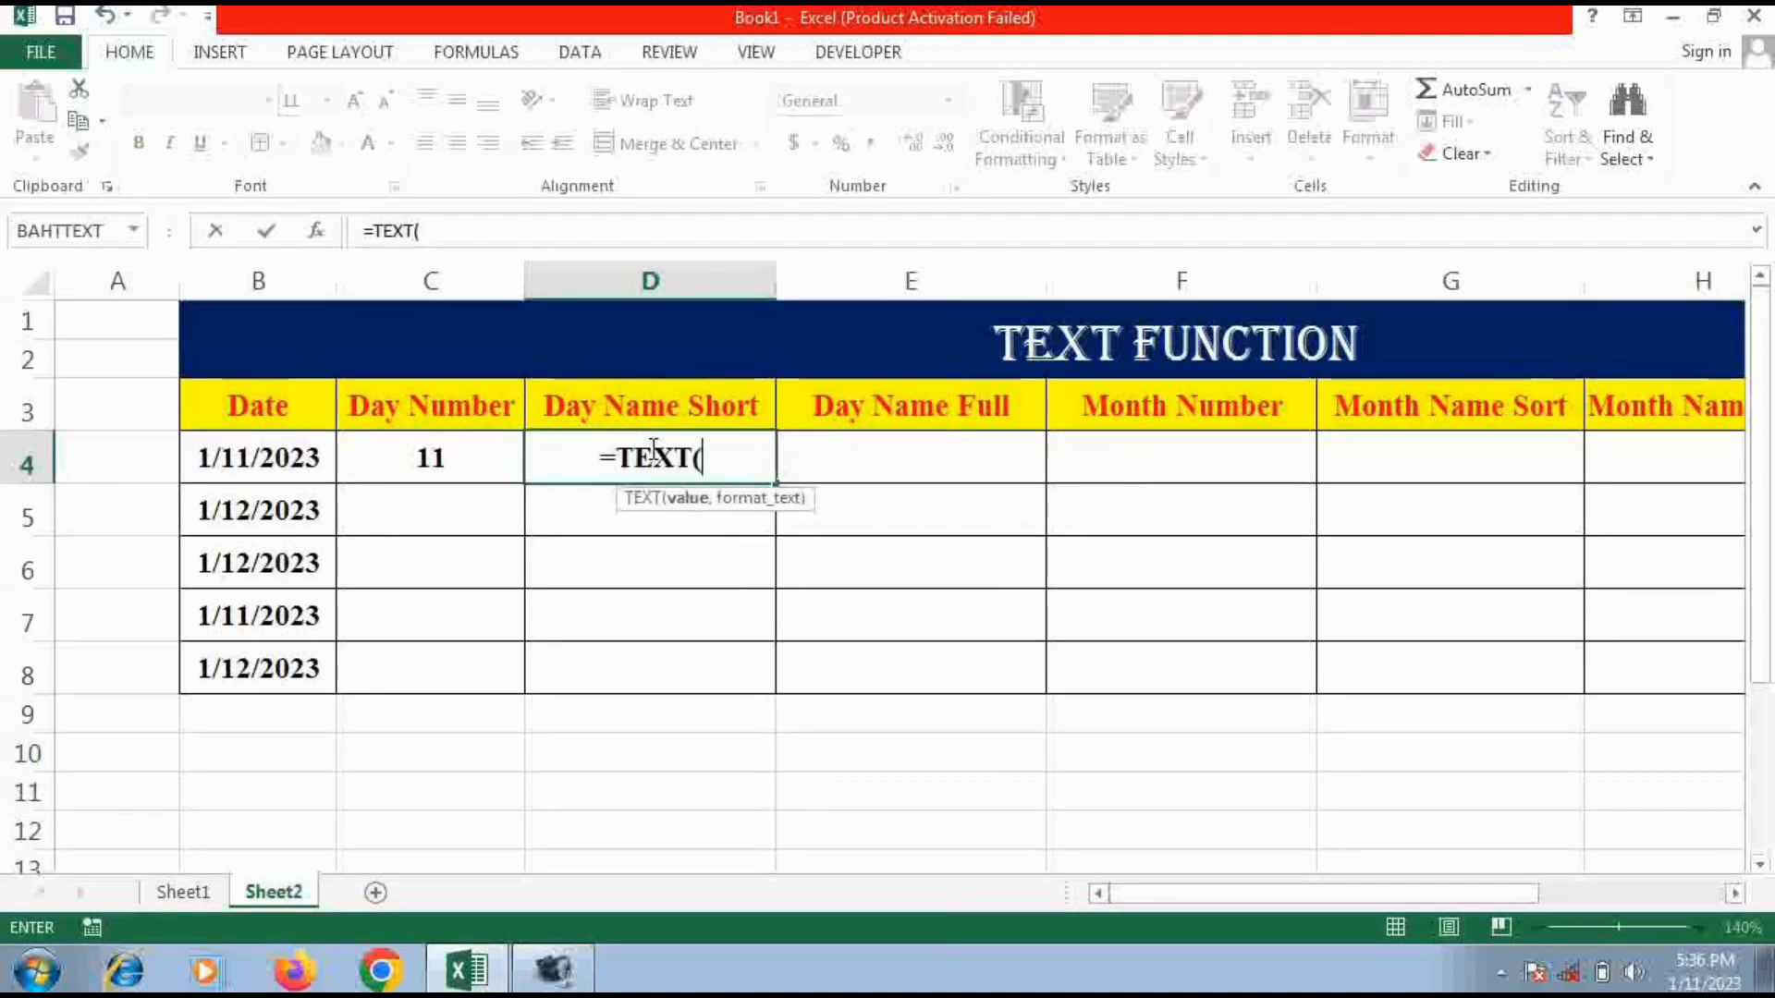
{"action": "left_click", "coordinate": [305, 449]}
{"action": "type", "text": ","}
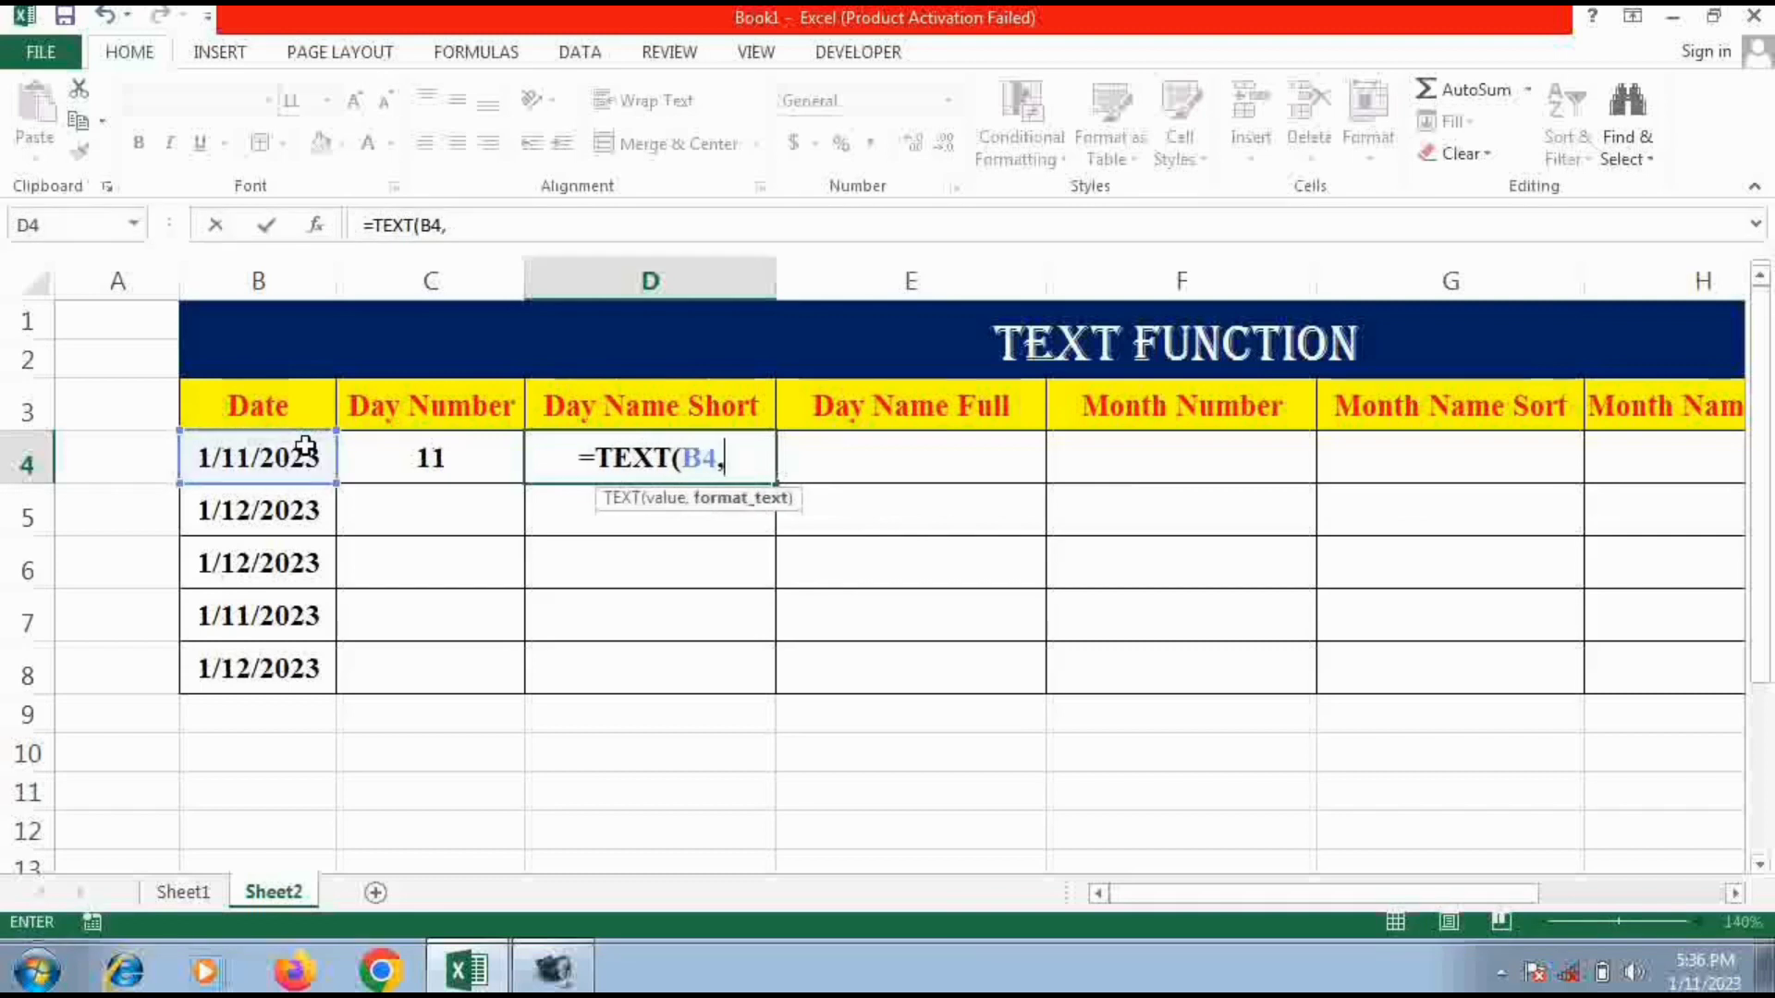
{"action": "type", "text": "\""}
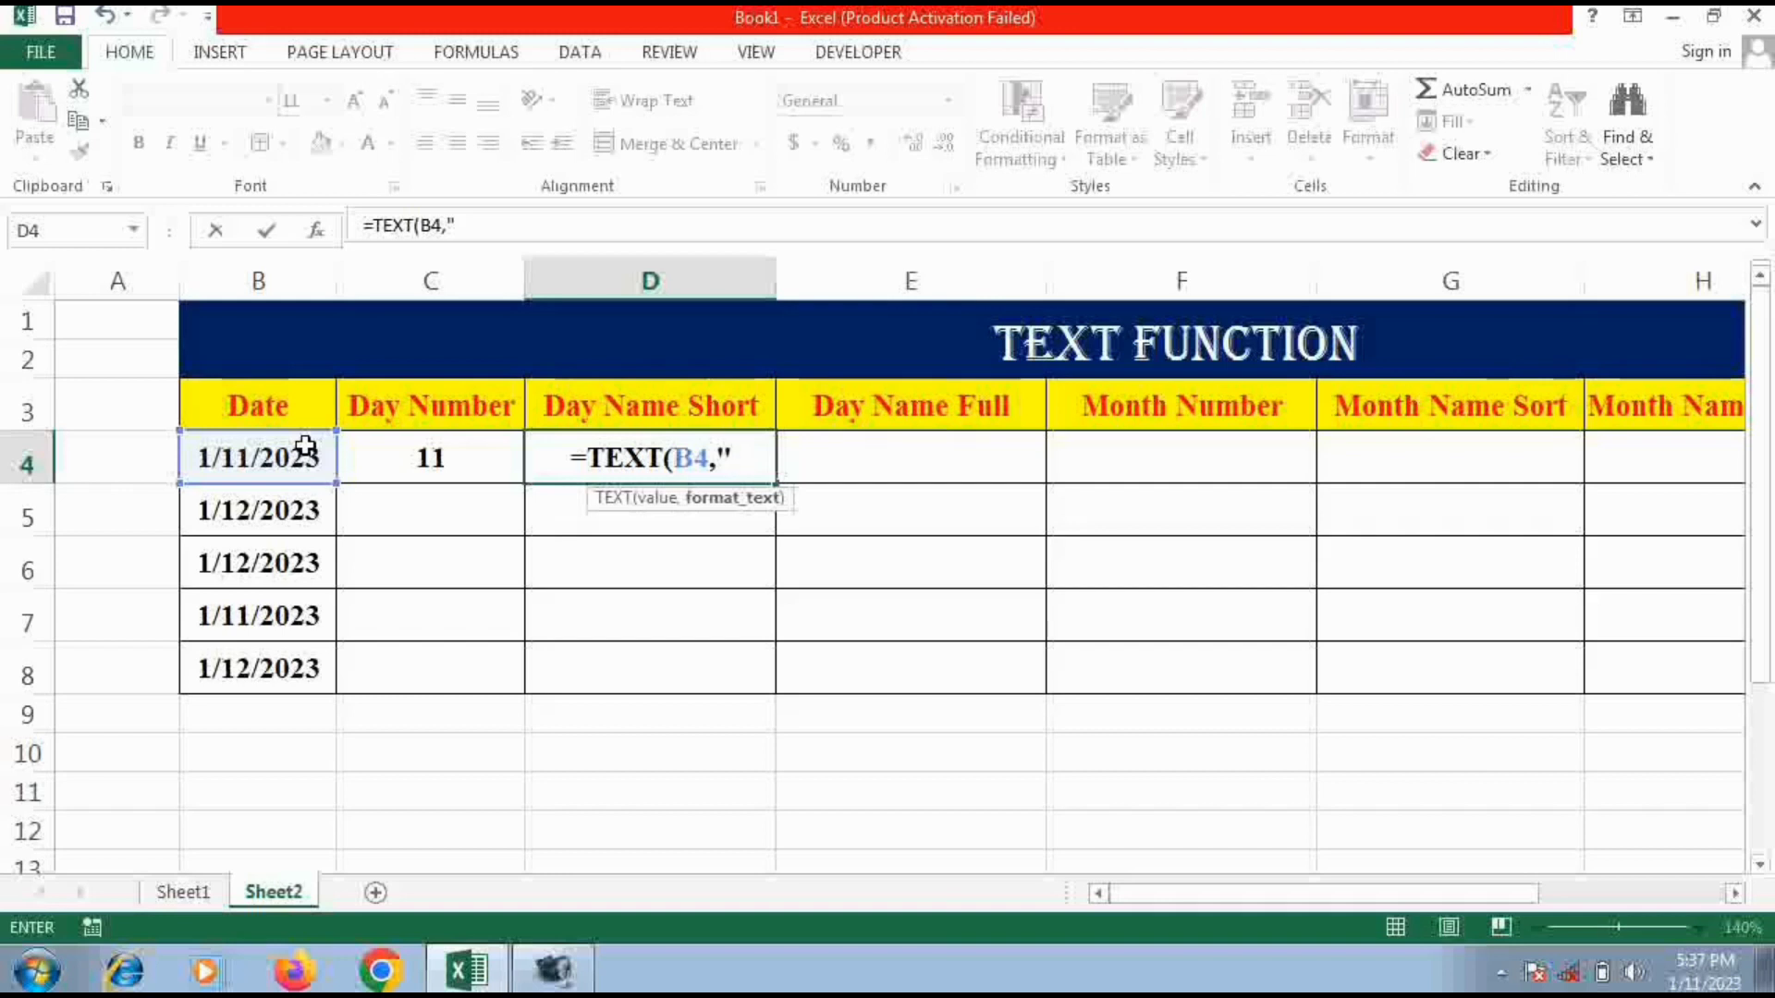
{"action": "type", "text": "DDD"}
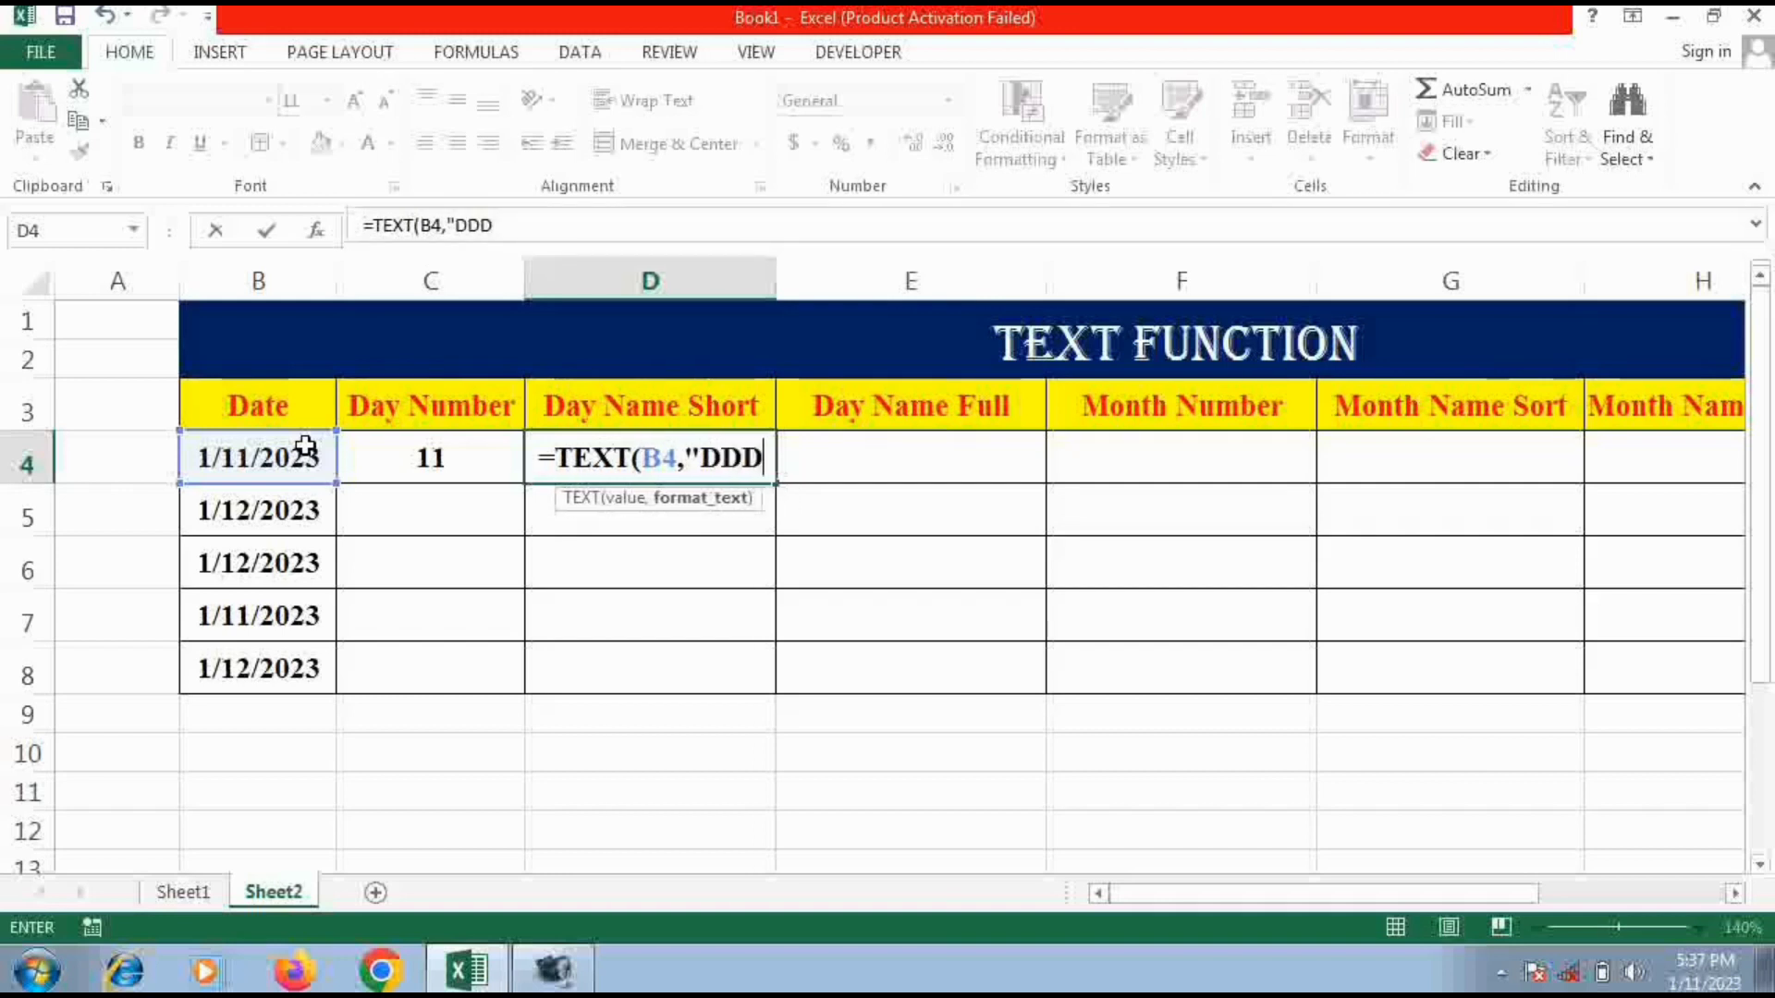
{"action": "type", "text": "\")"}
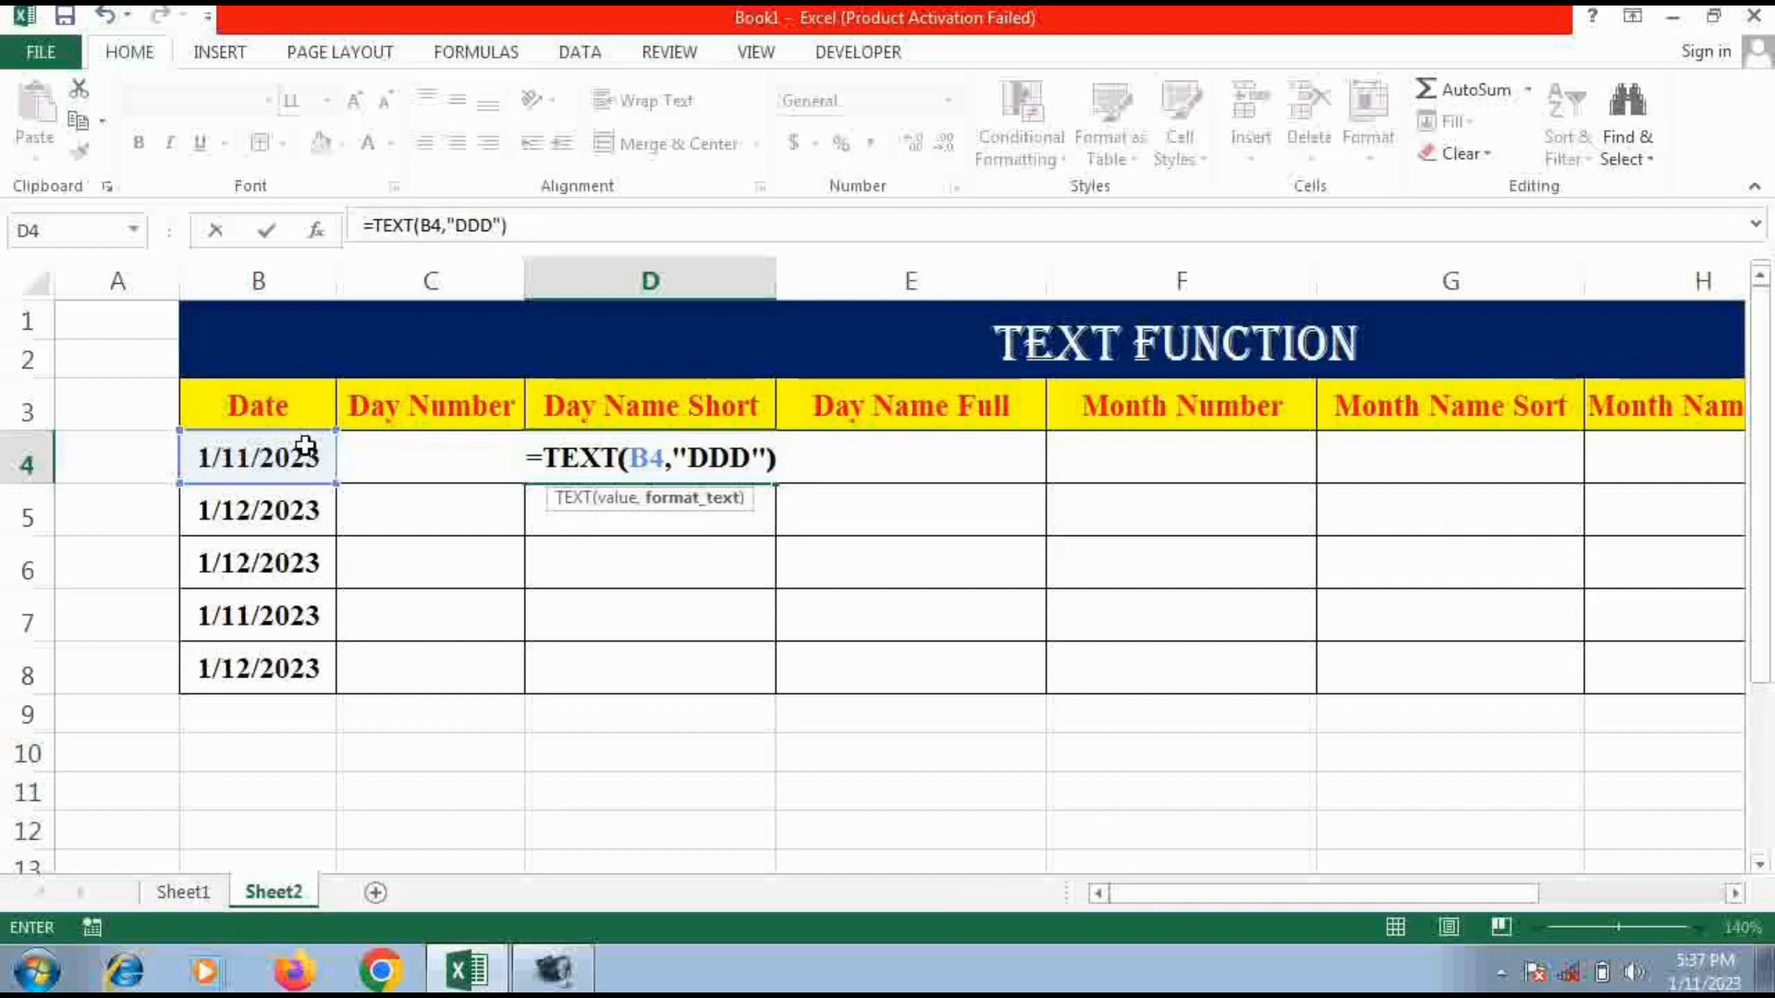
{"action": "key", "text": "Return"}
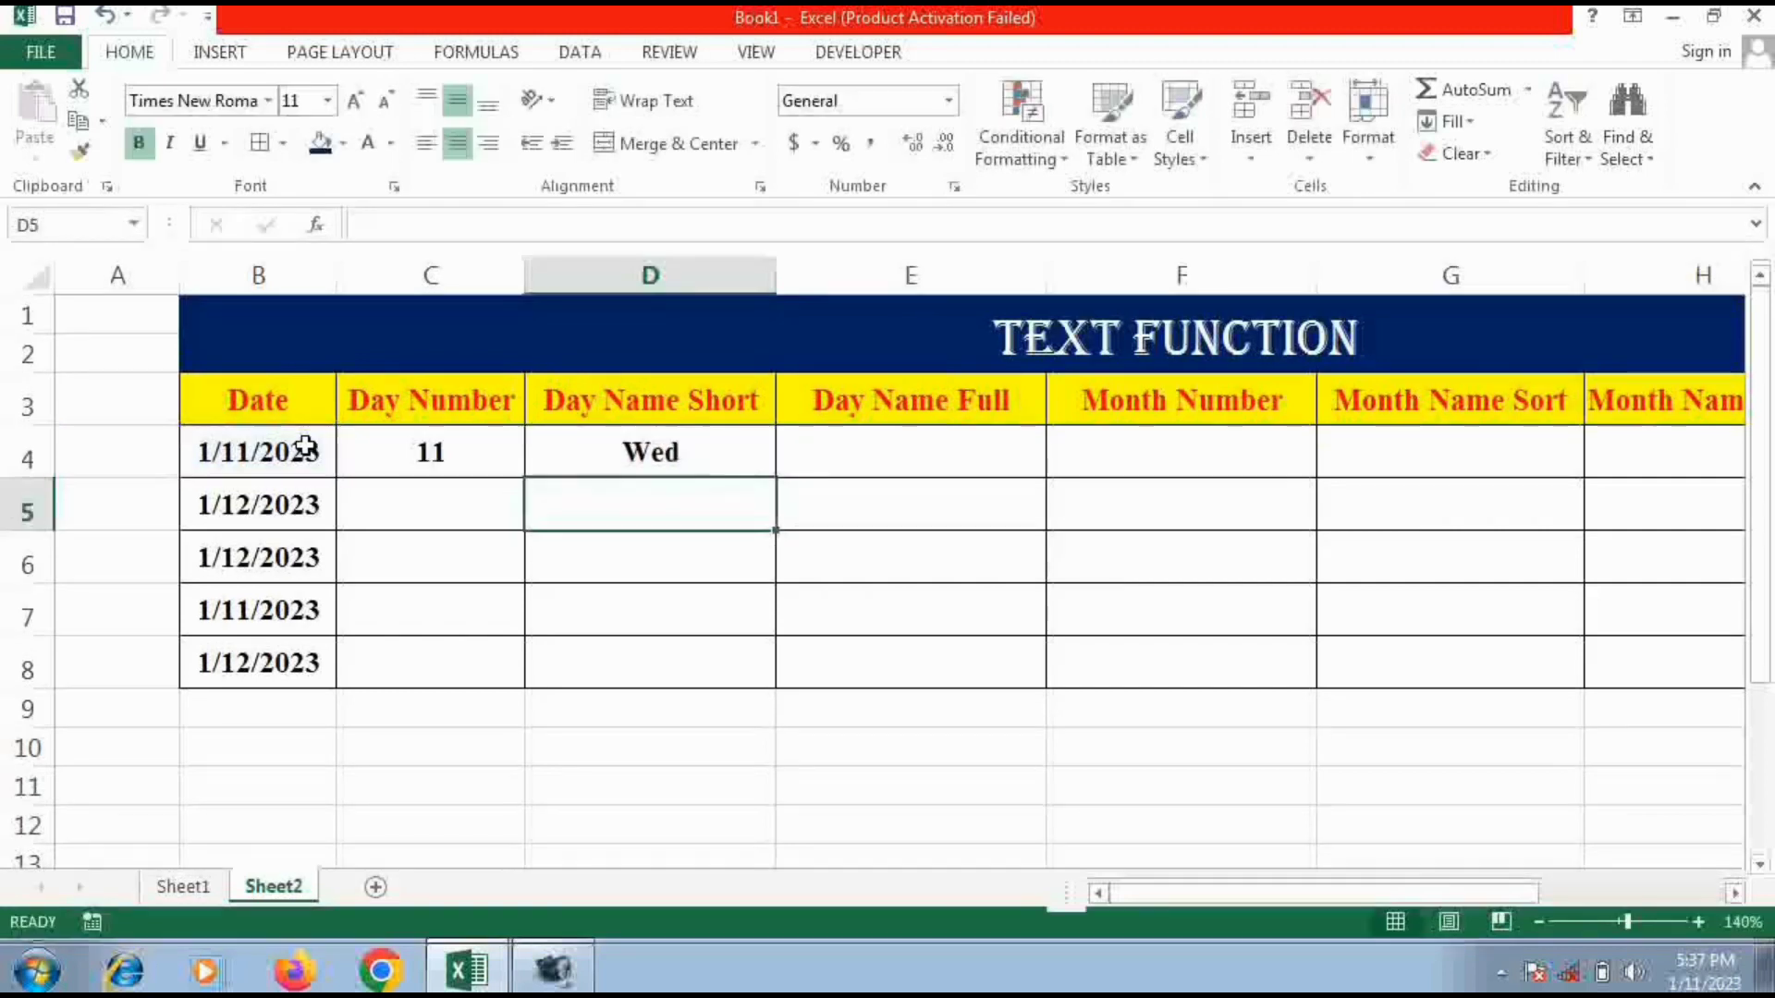
Enter the formula =TEXT(B4,"DDDD") in cell E4 under Day Name Full
{"action": "left_click", "coordinate": [944, 452]}
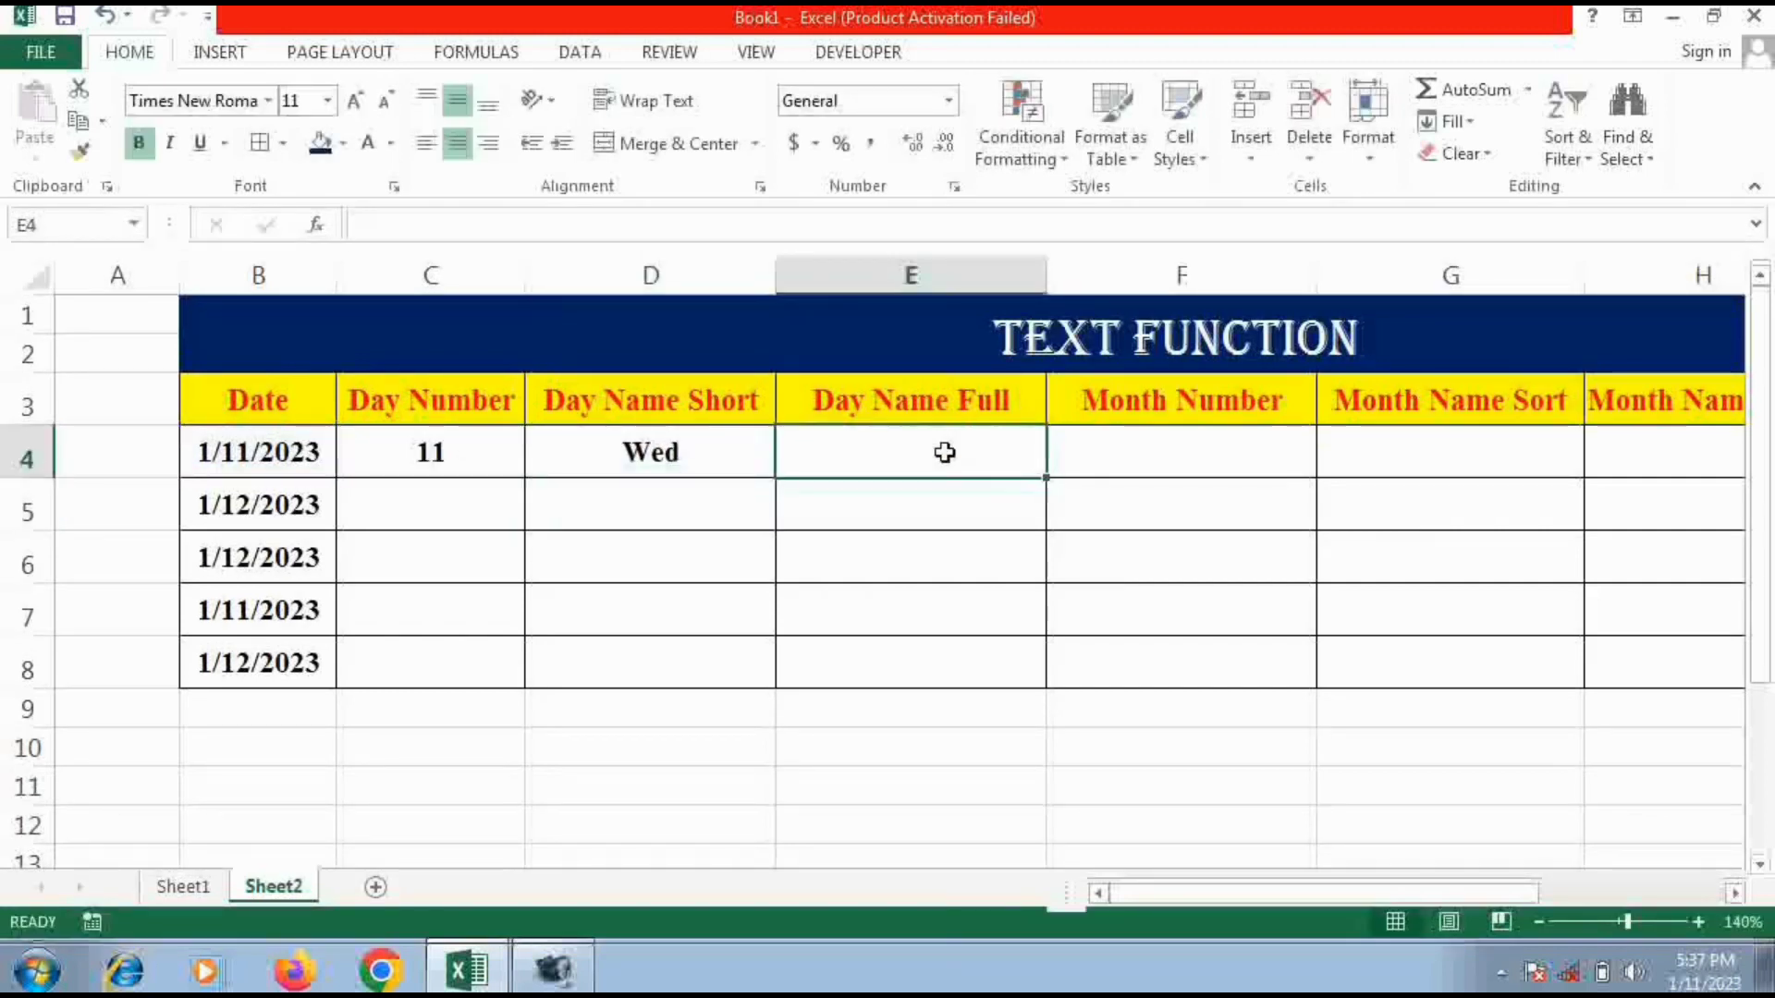
{"action": "type", "text": "=te"}
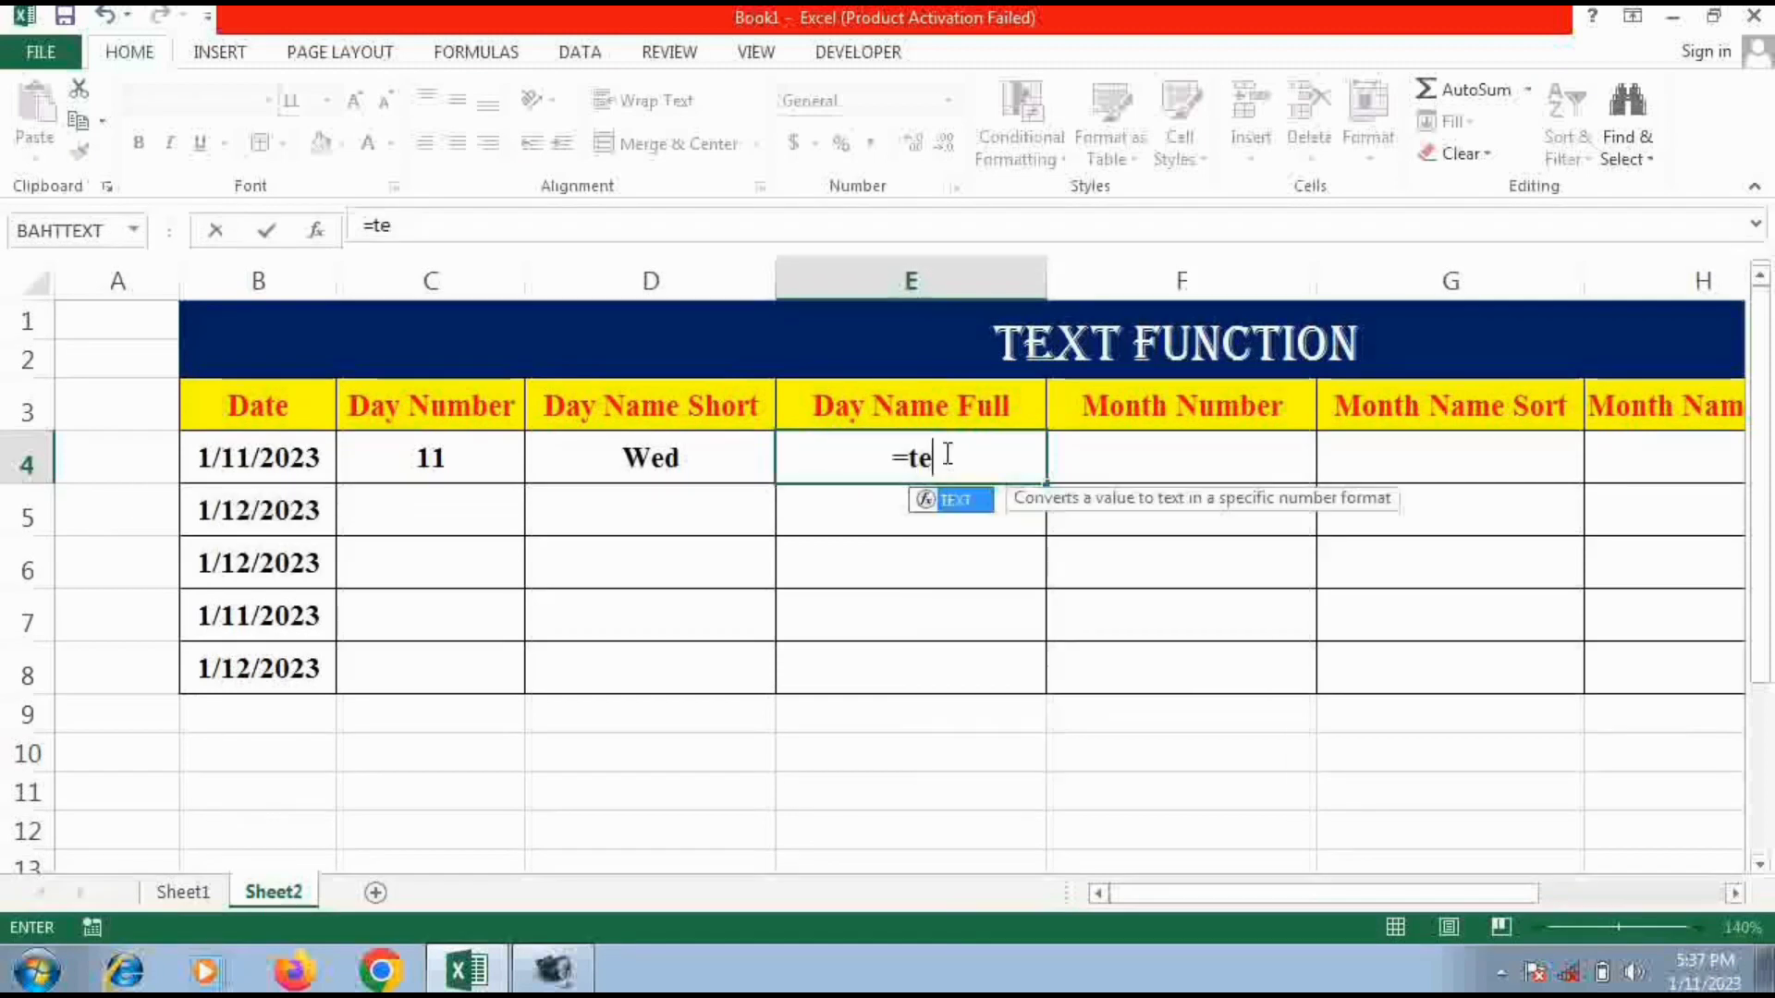
{"action": "type", "text": "xt"}
{"action": "key", "text": "Tab"}
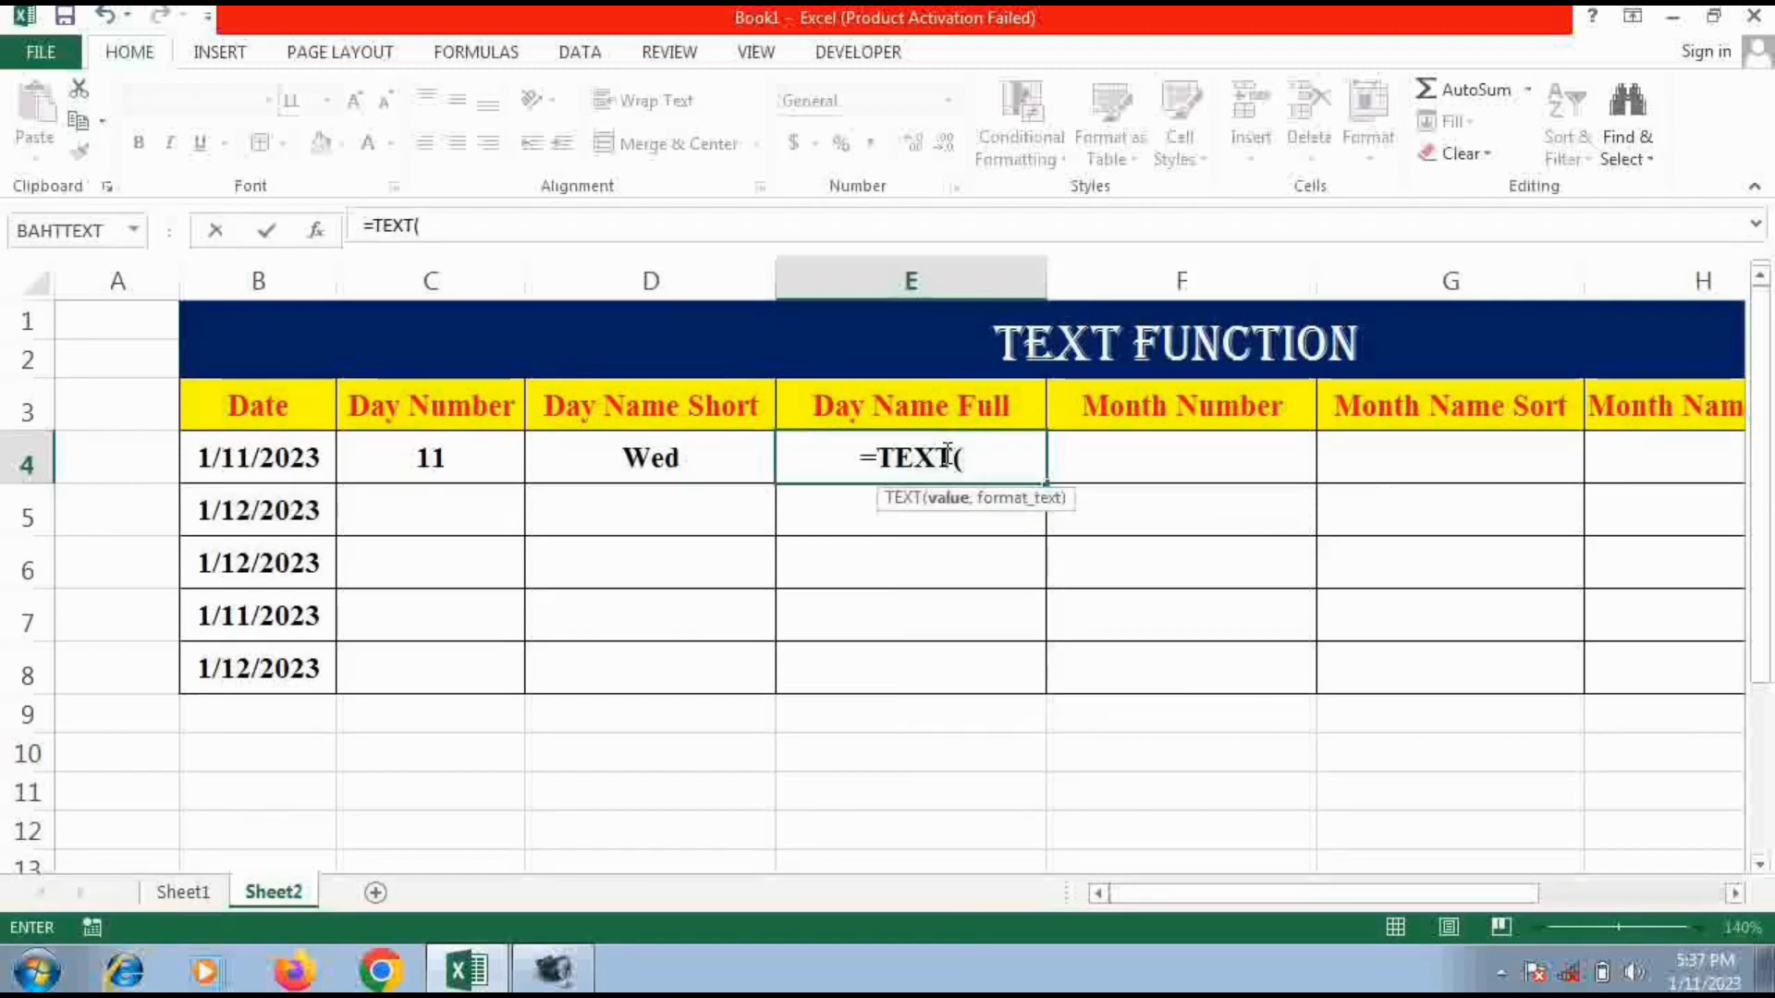
{"action": "left_click", "coordinate": [203, 460]}
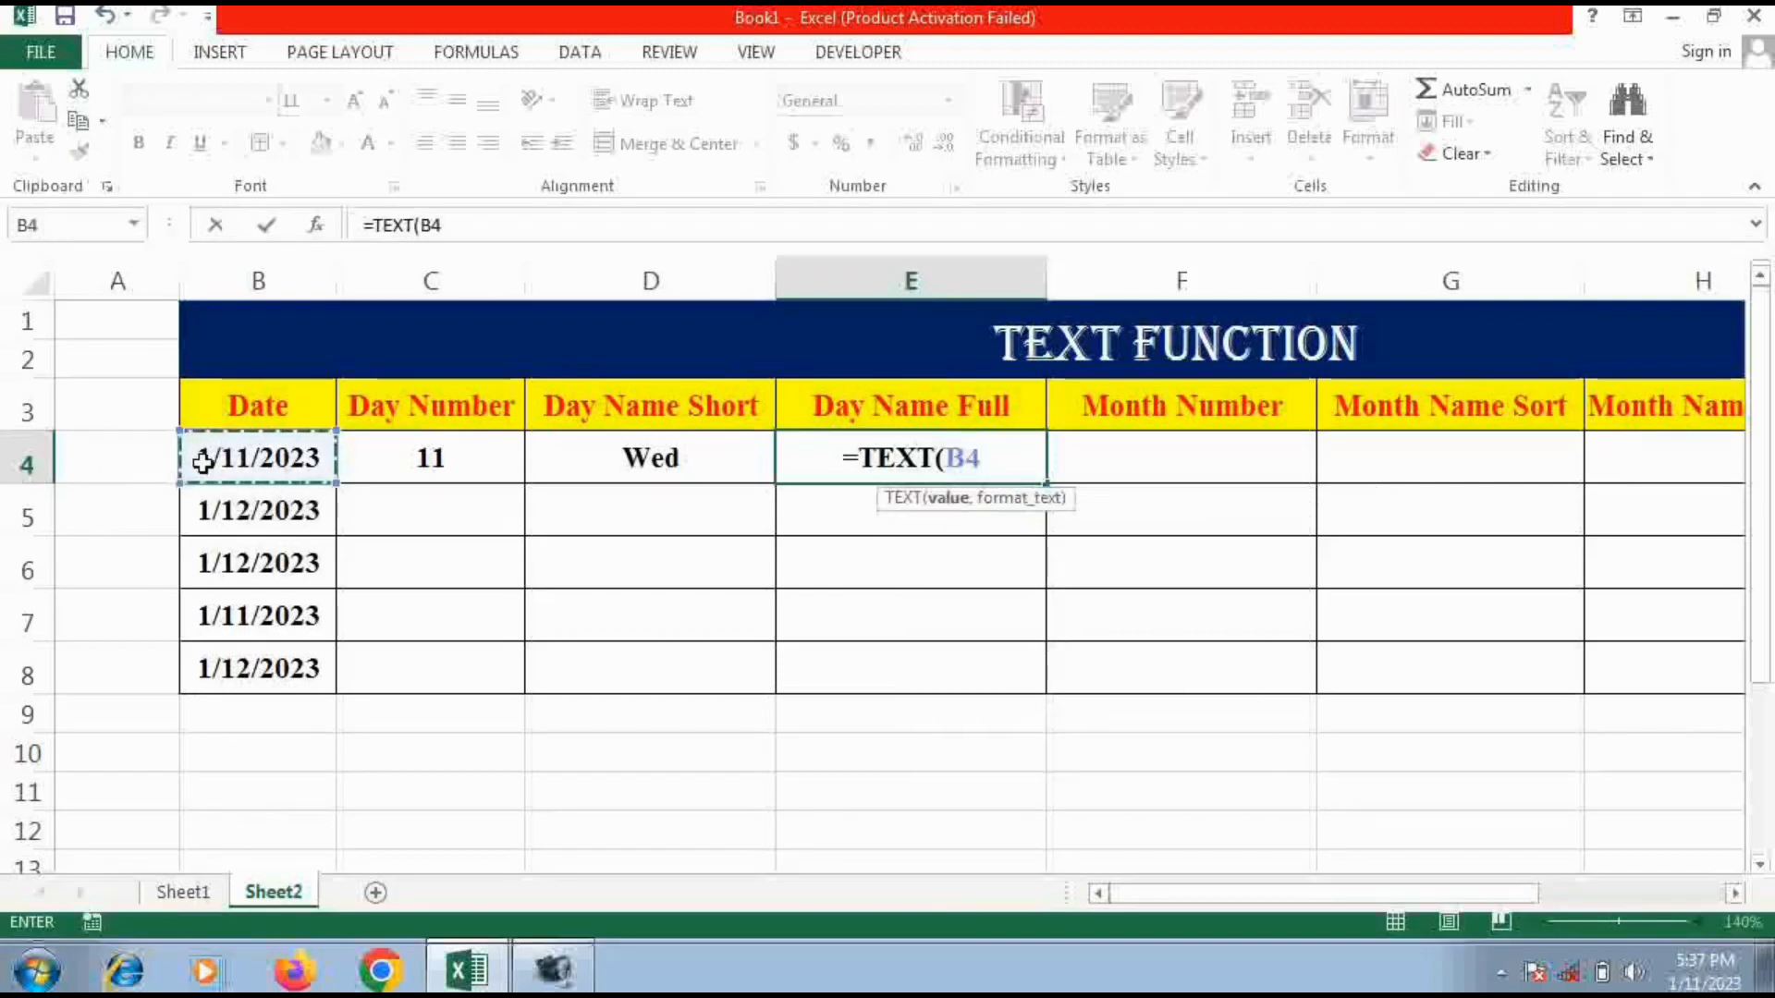
{"action": "type", "text": ",\"D"}
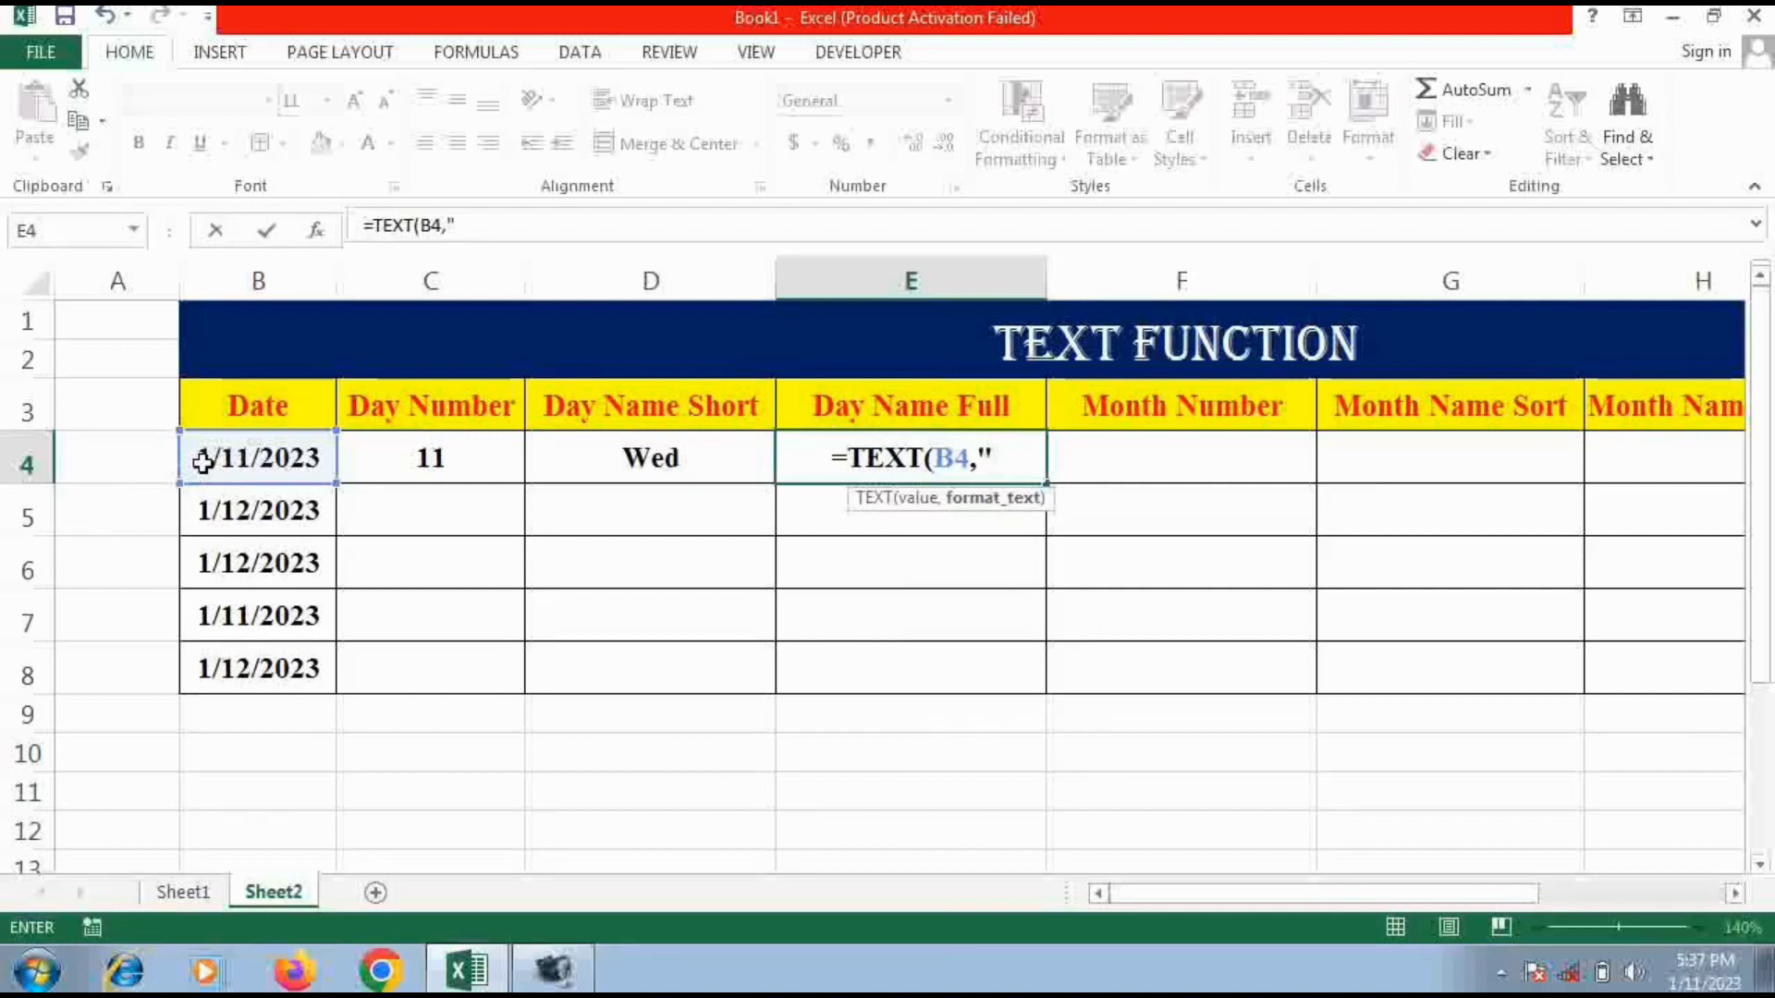
{"action": "type", "text": "DDD"}
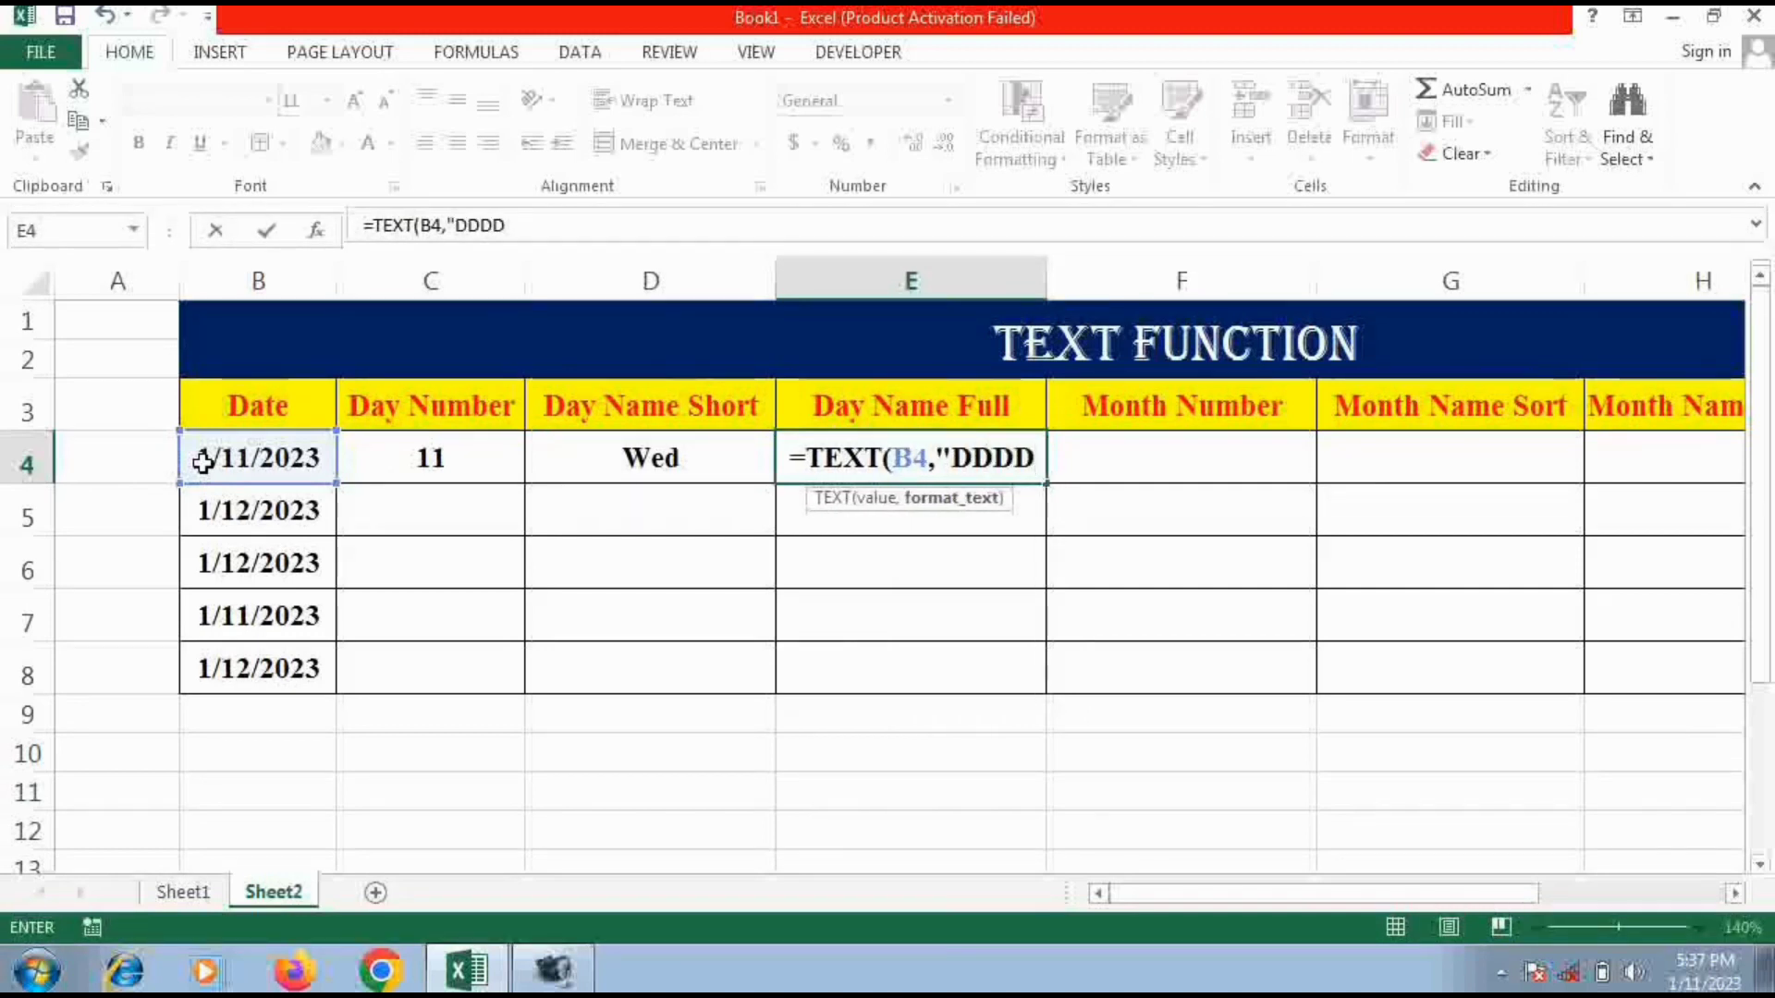
{"action": "type", "text": "\")"}
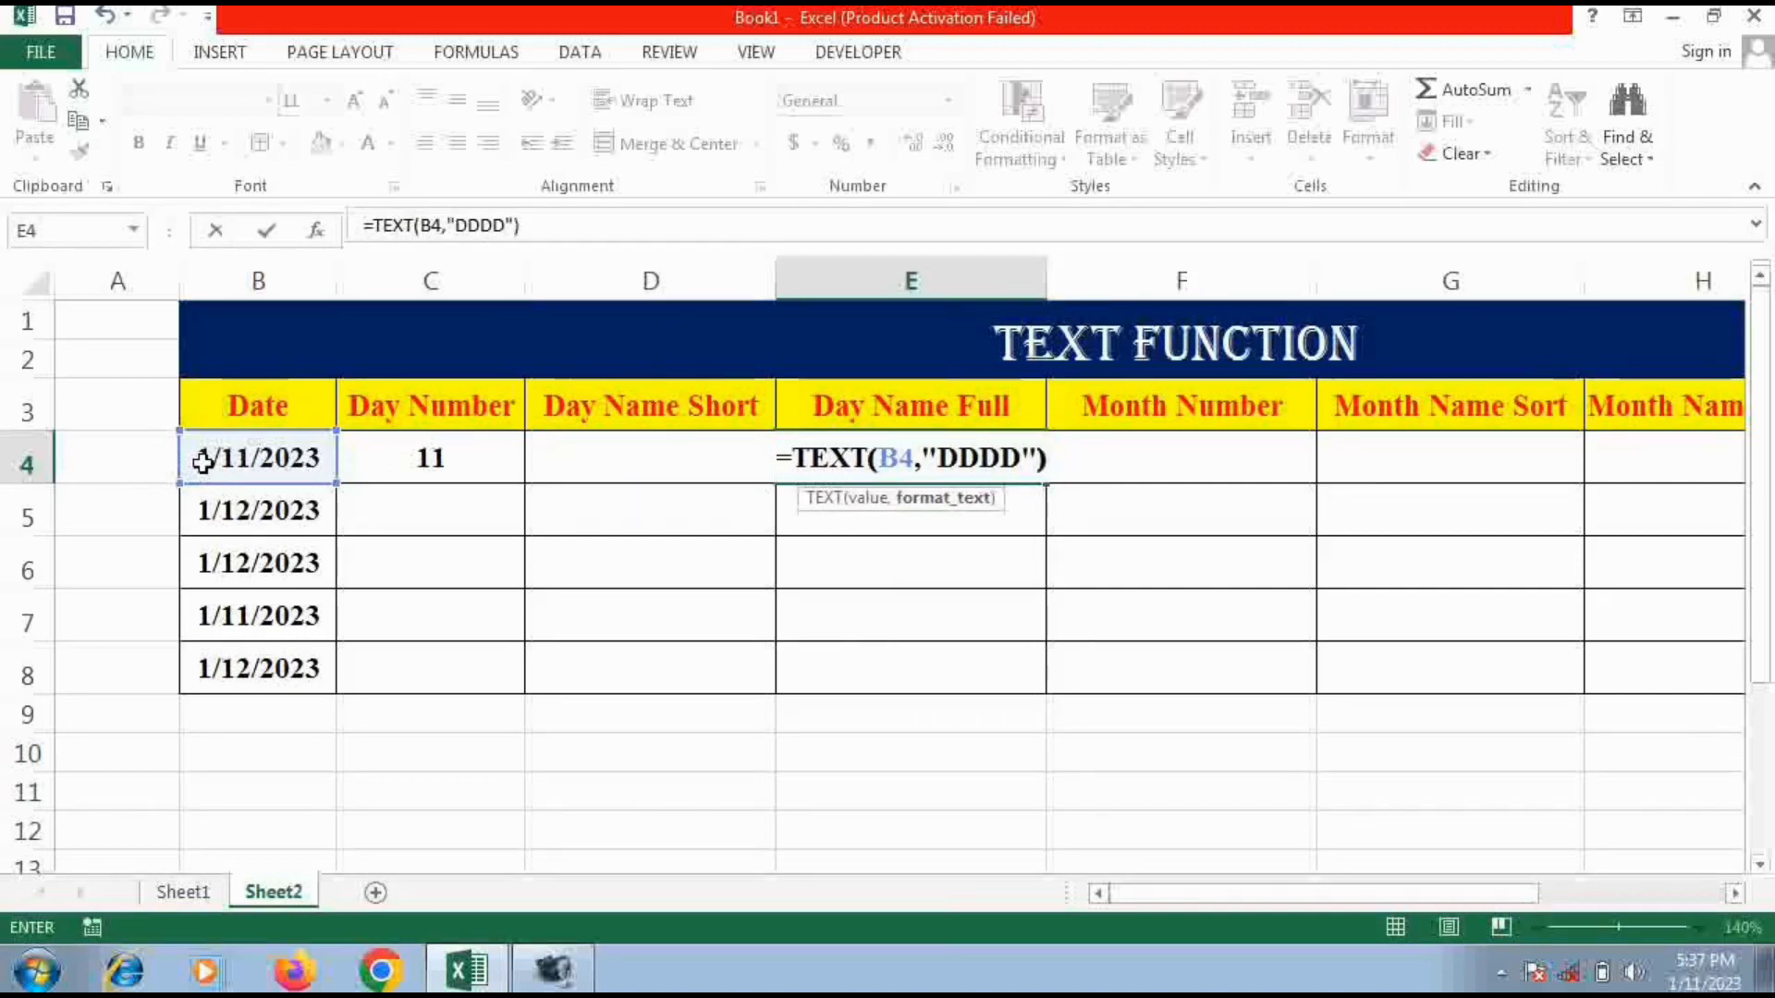
{"action": "key", "text": "Return"}
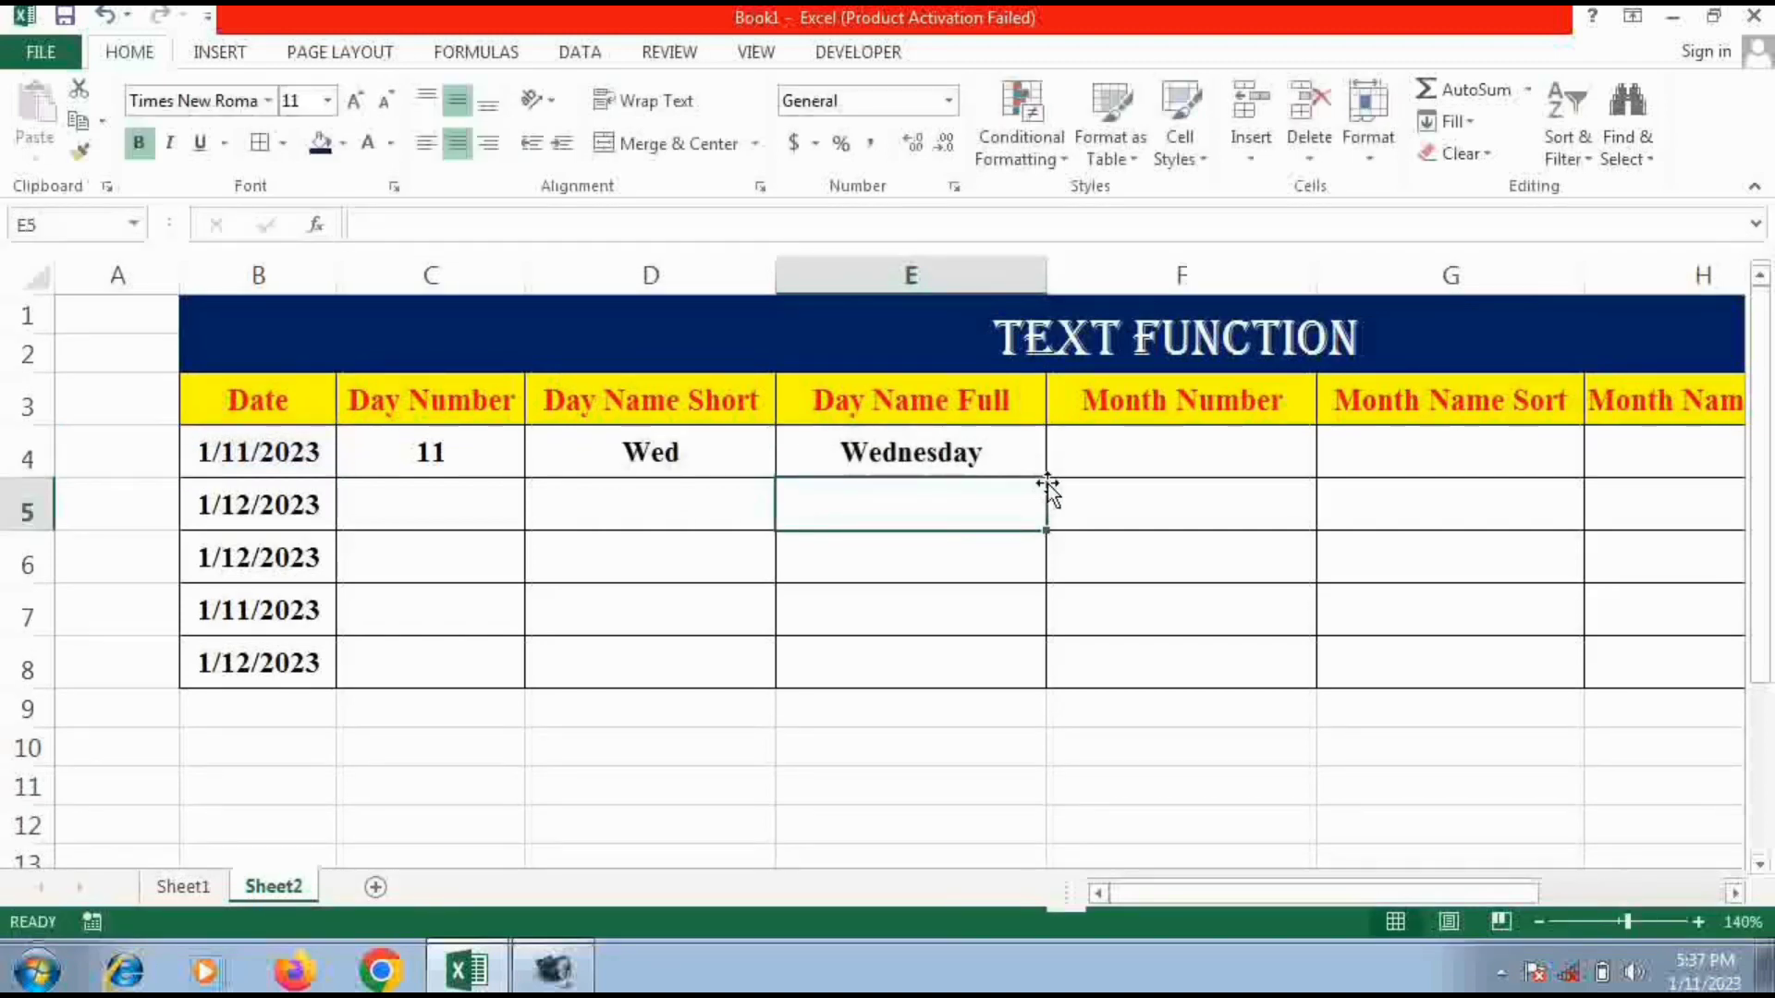
Enter the formula =TEXT(B4,"MM") in cell F4 under Month Number
{"action": "left_click", "coordinate": [1151, 457]}
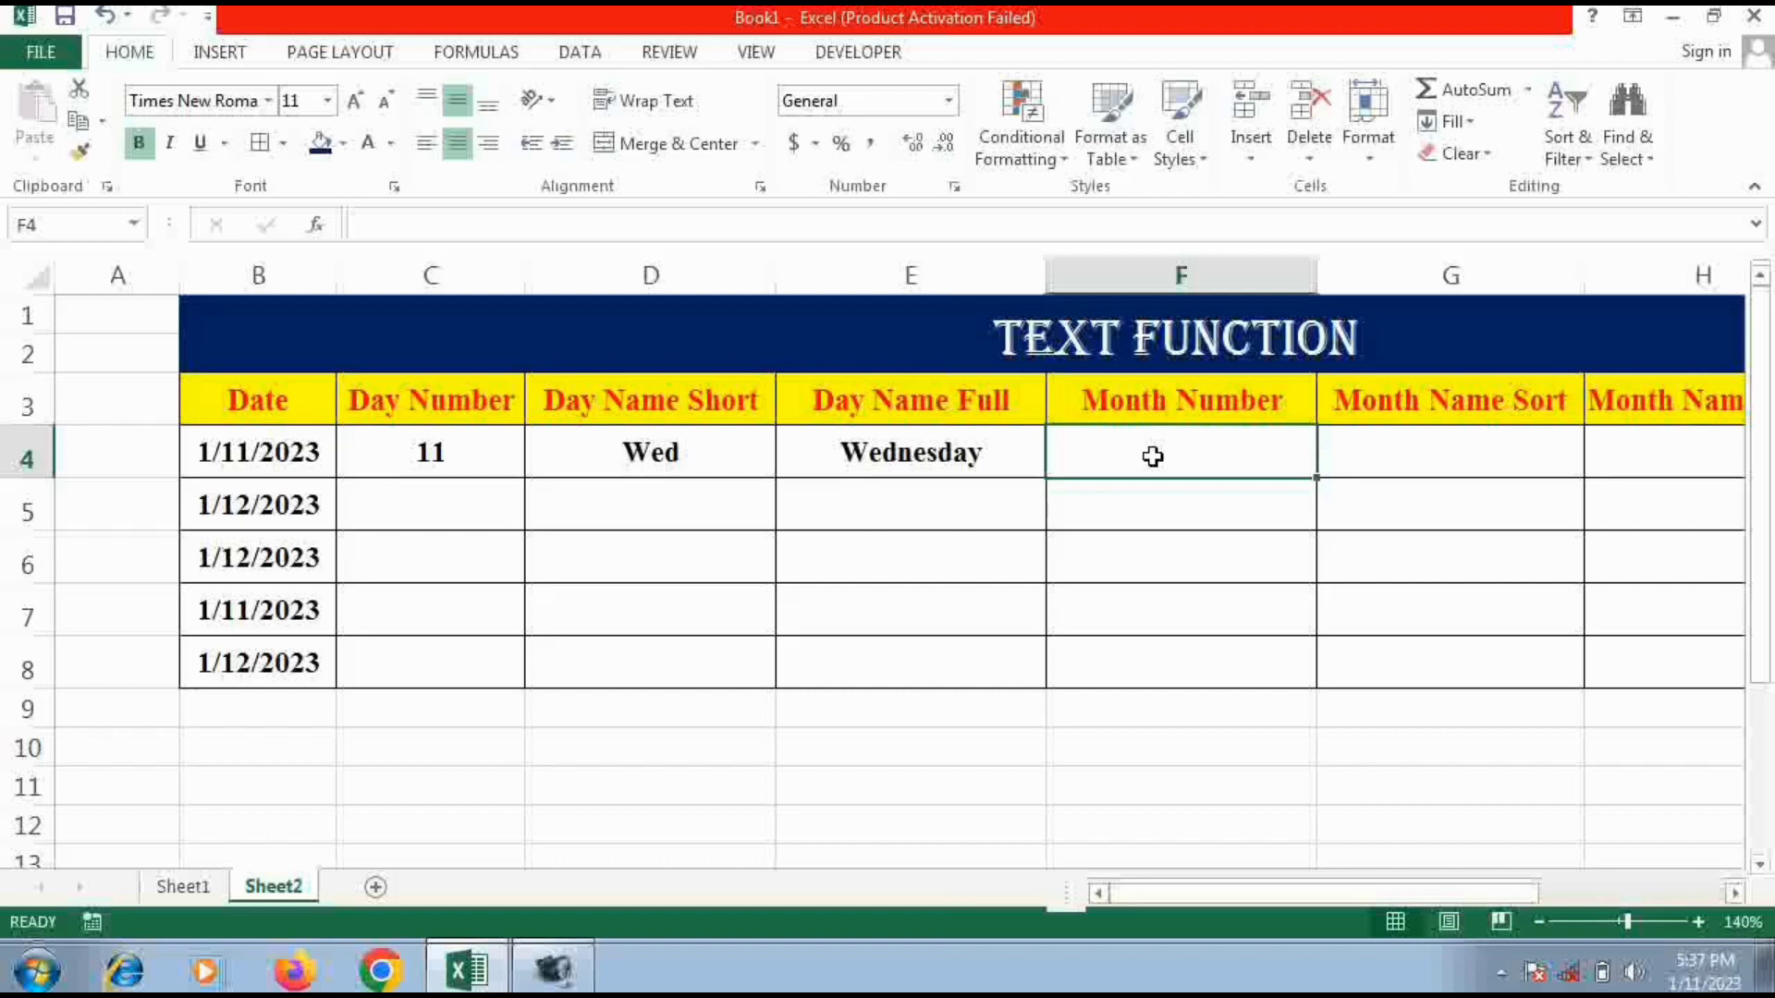
{"action": "type", "text": "="}
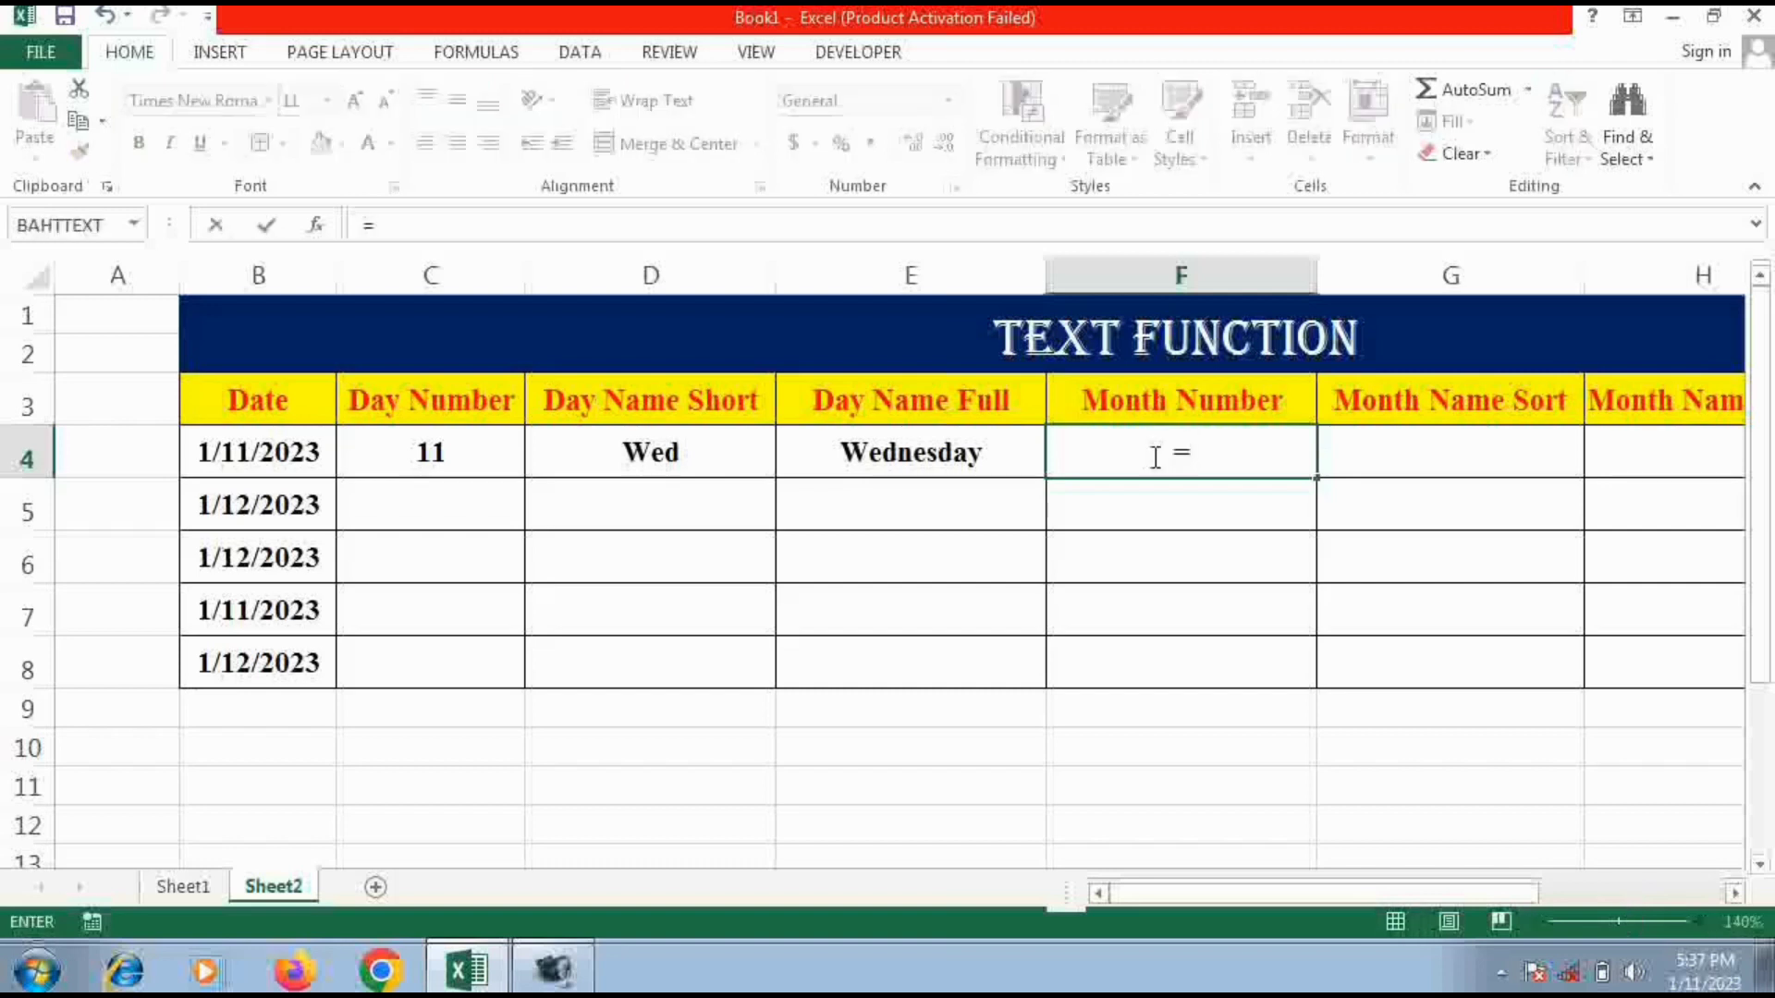
{"action": "type", "text": "tex"}
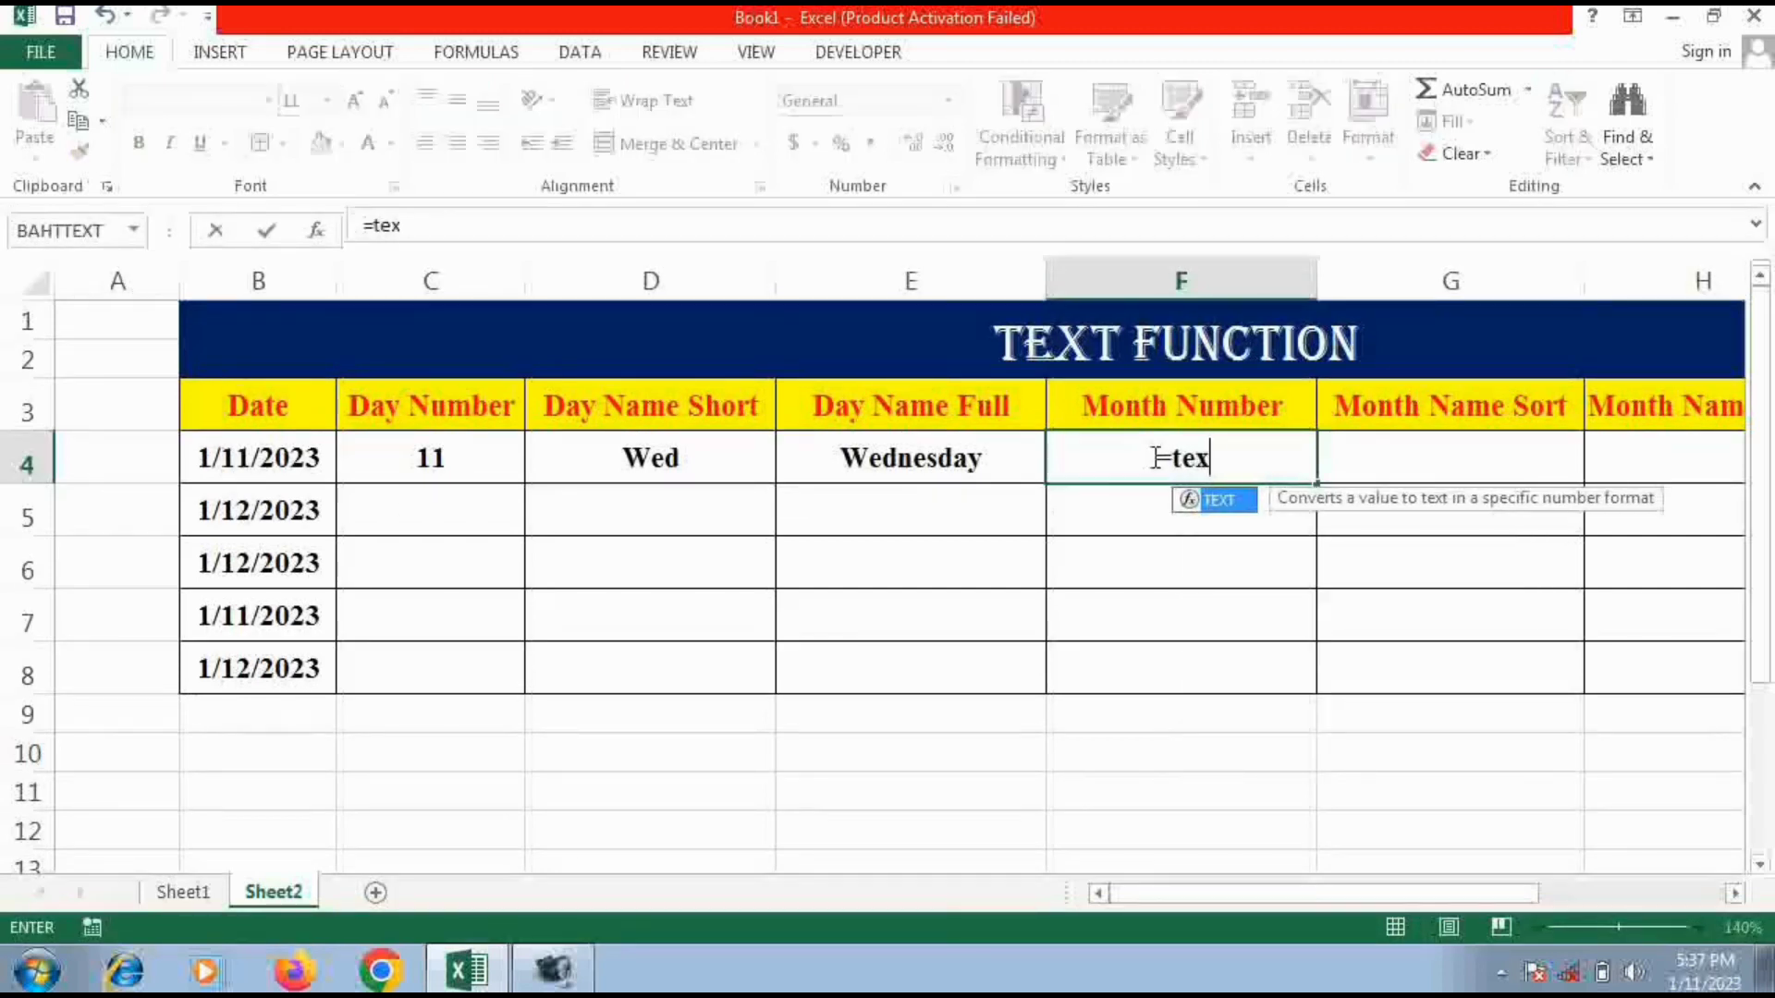
{"action": "key", "text": "Tab"}
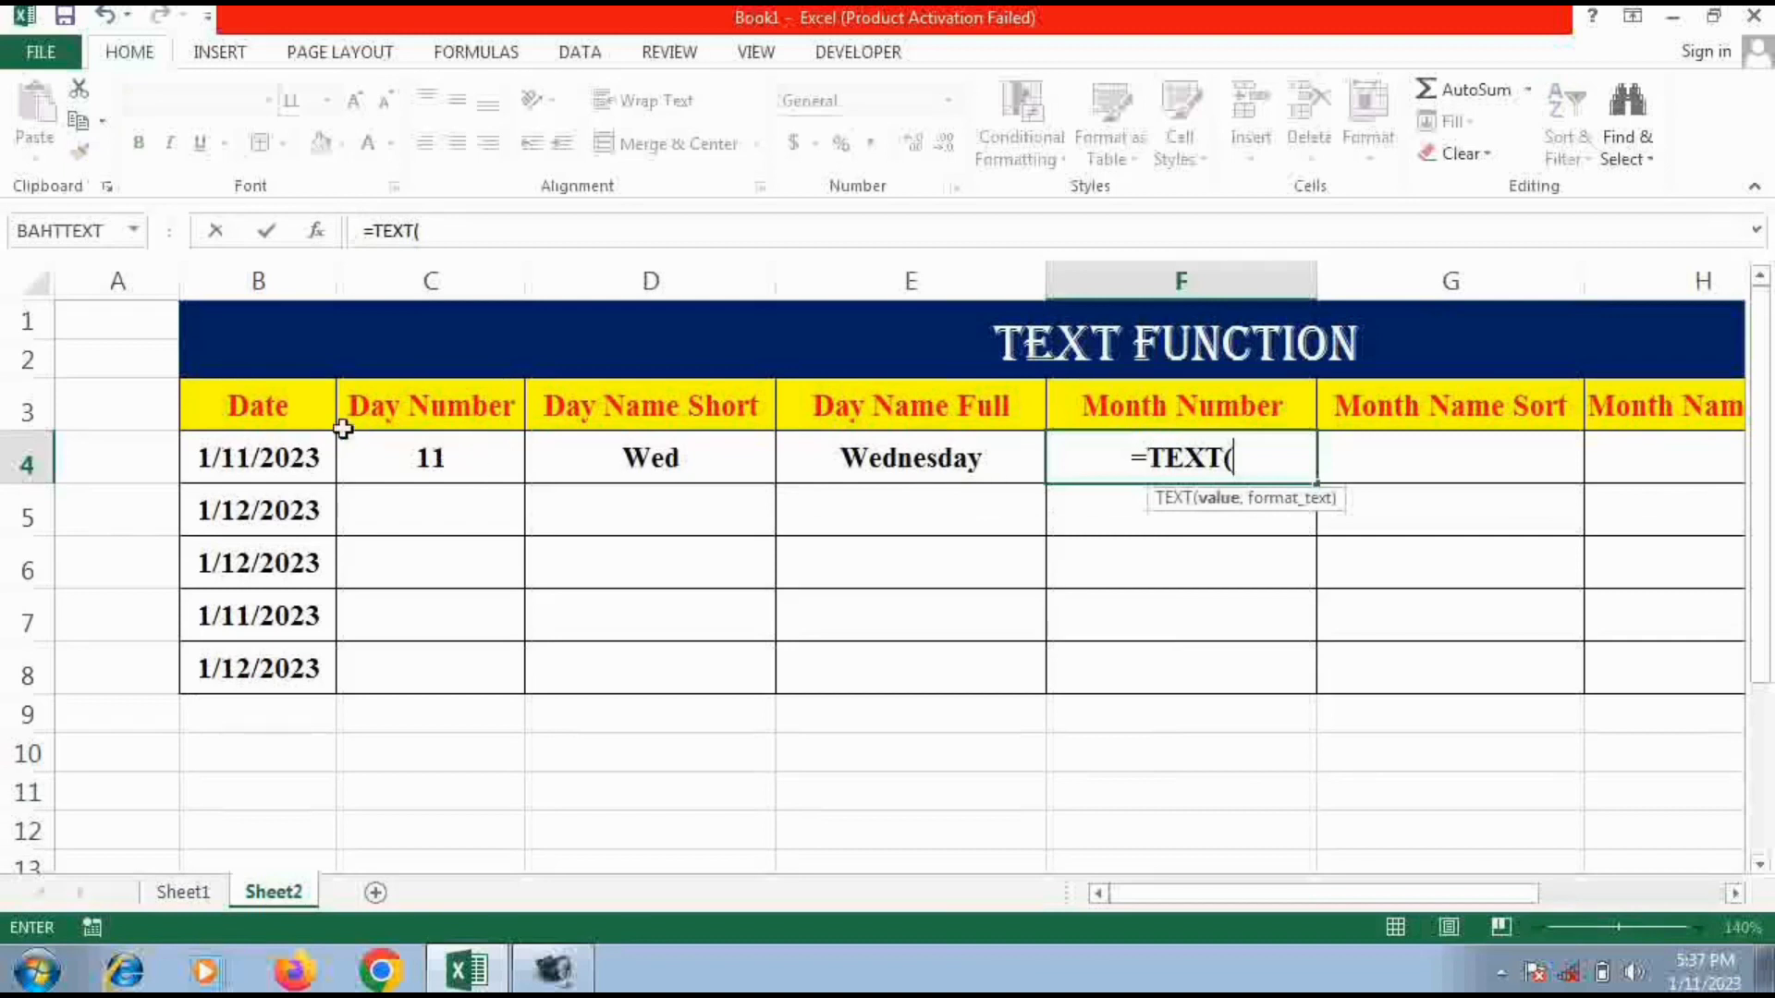
{"action": "left_click", "coordinate": [303, 453]}
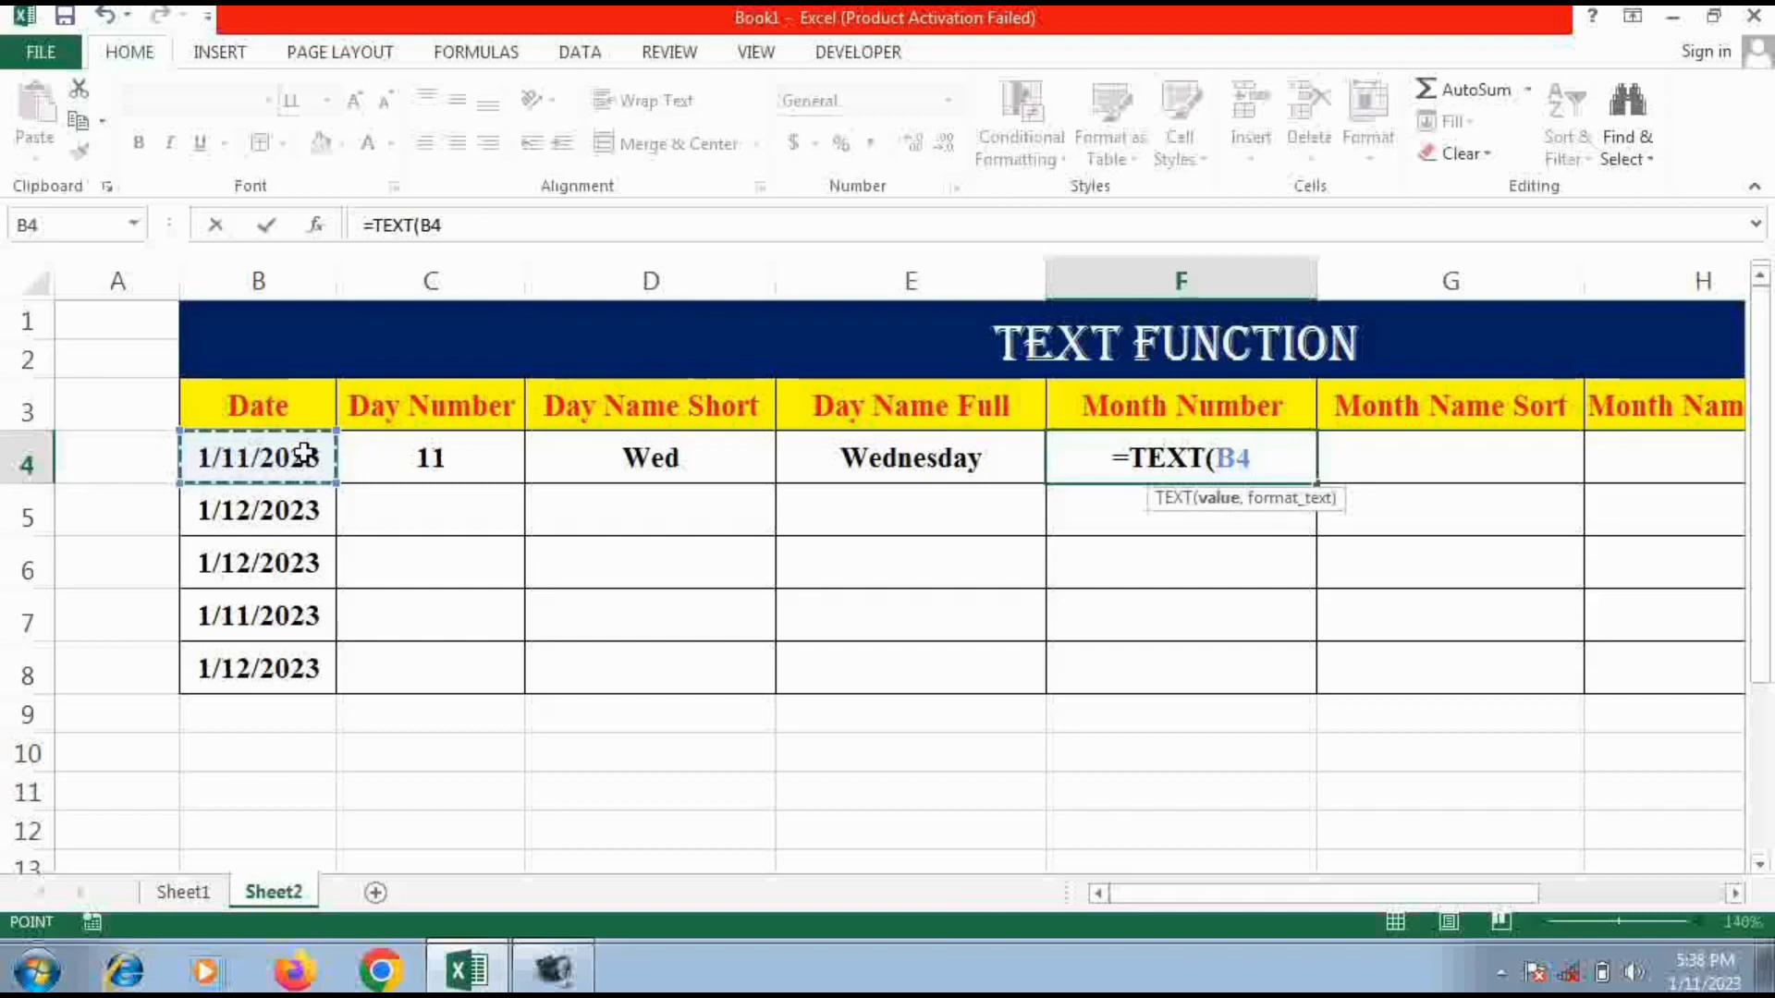
{"action": "type", "text": ","}
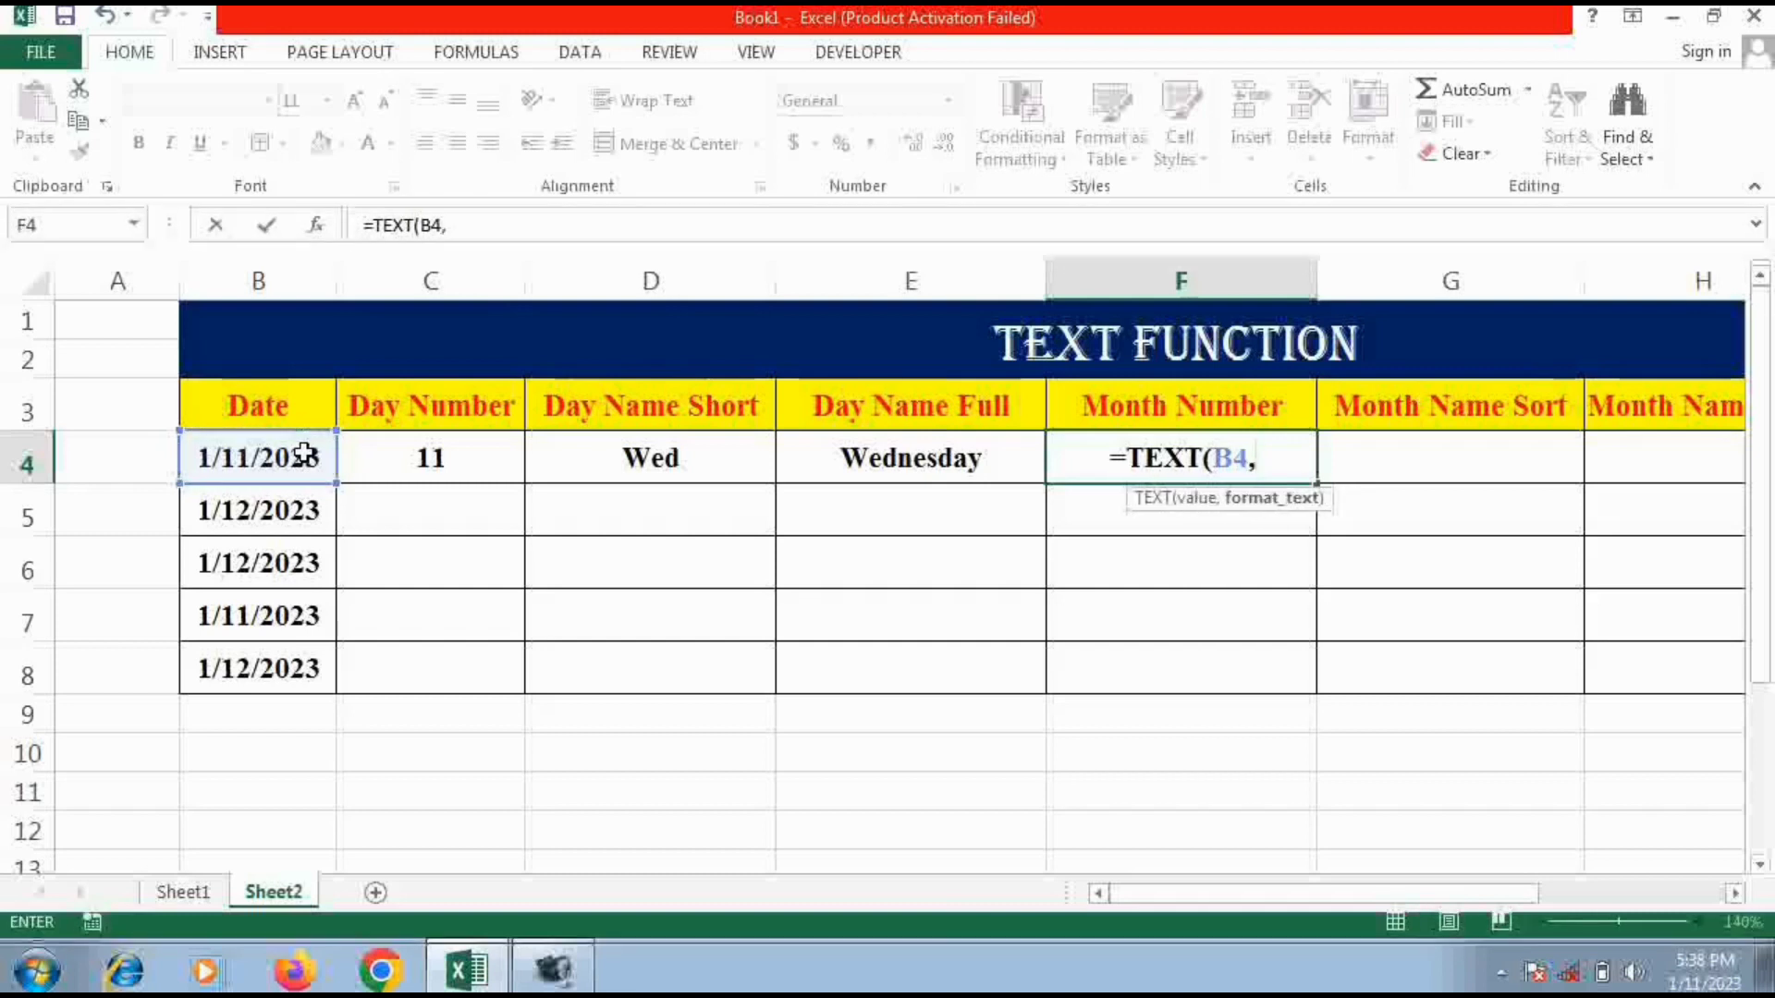
{"action": "type", "text": "\""}
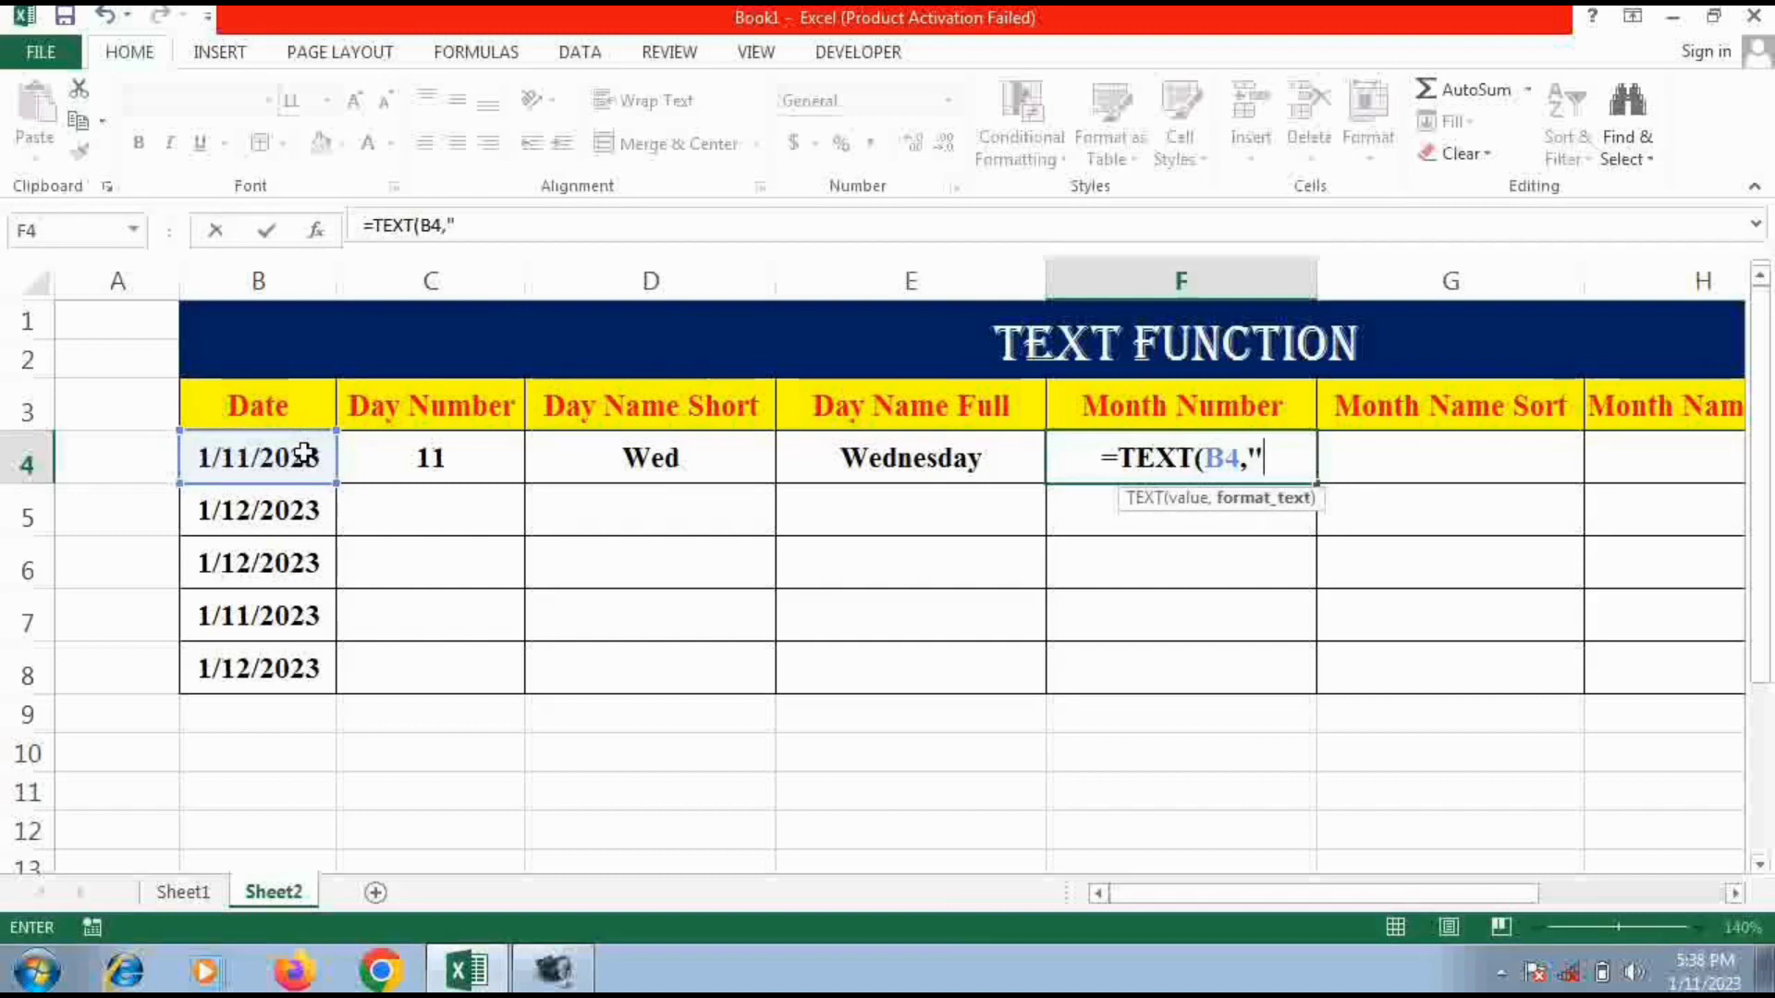
{"action": "type", "text": "MM"}
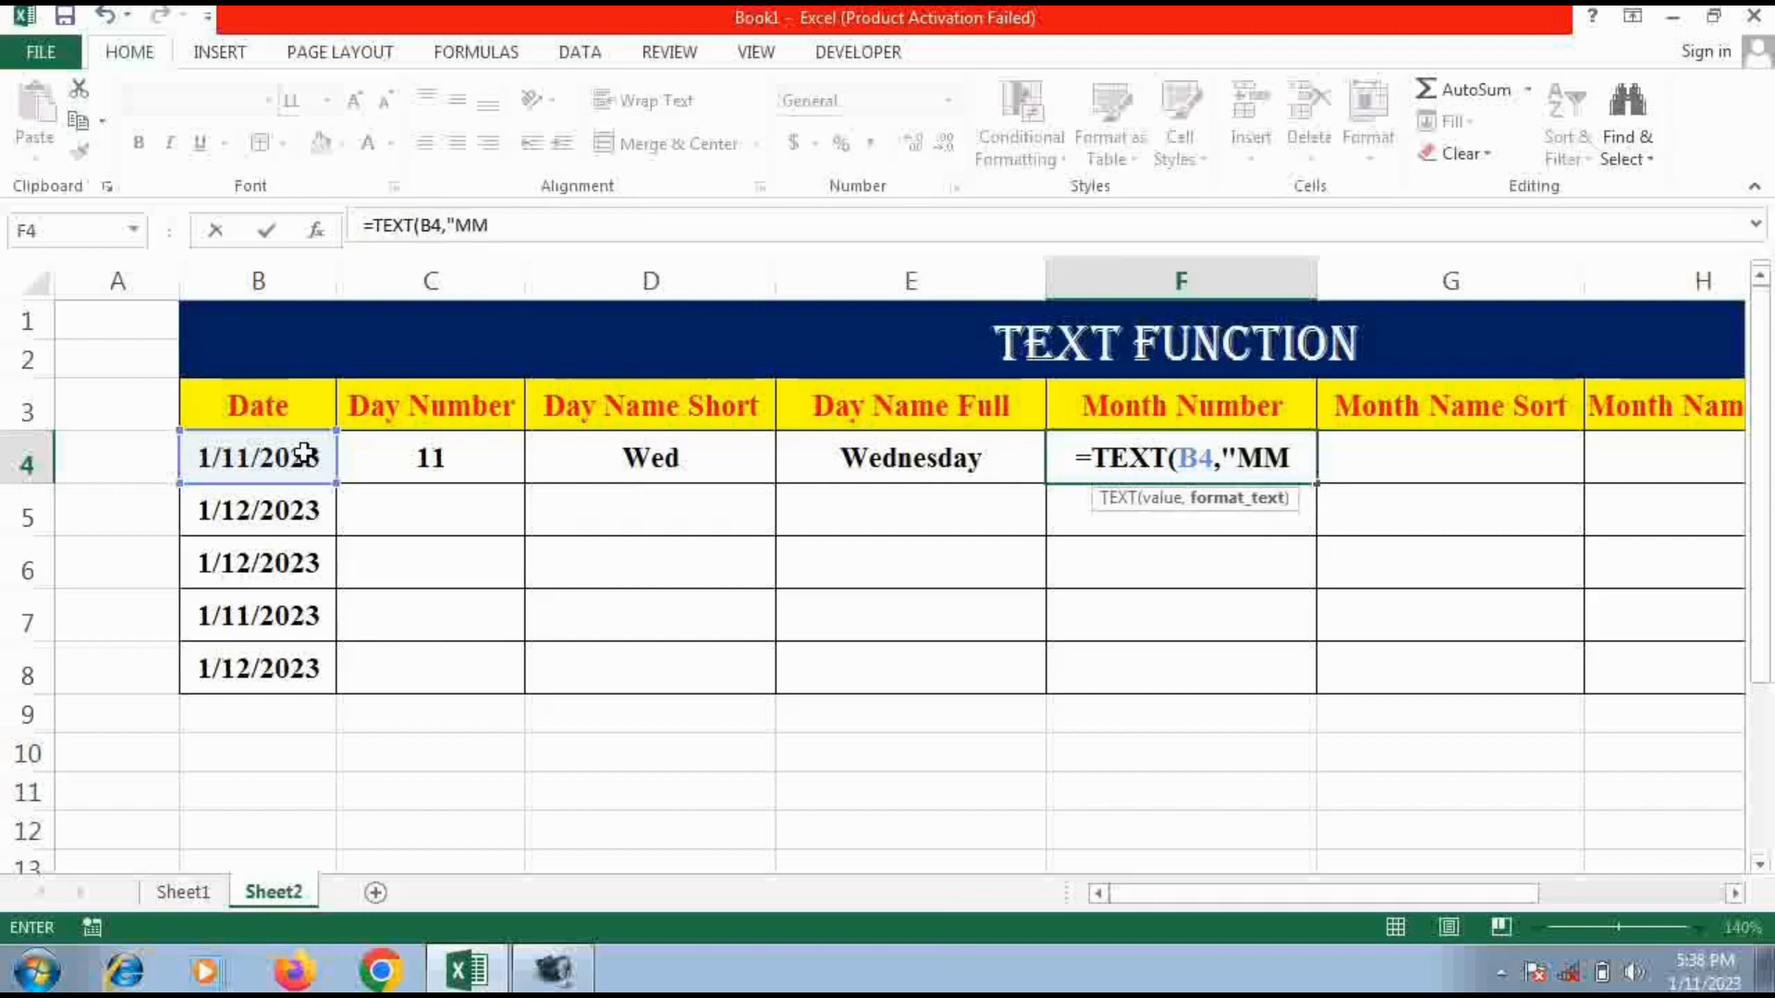
{"action": "type", "text": ")"}
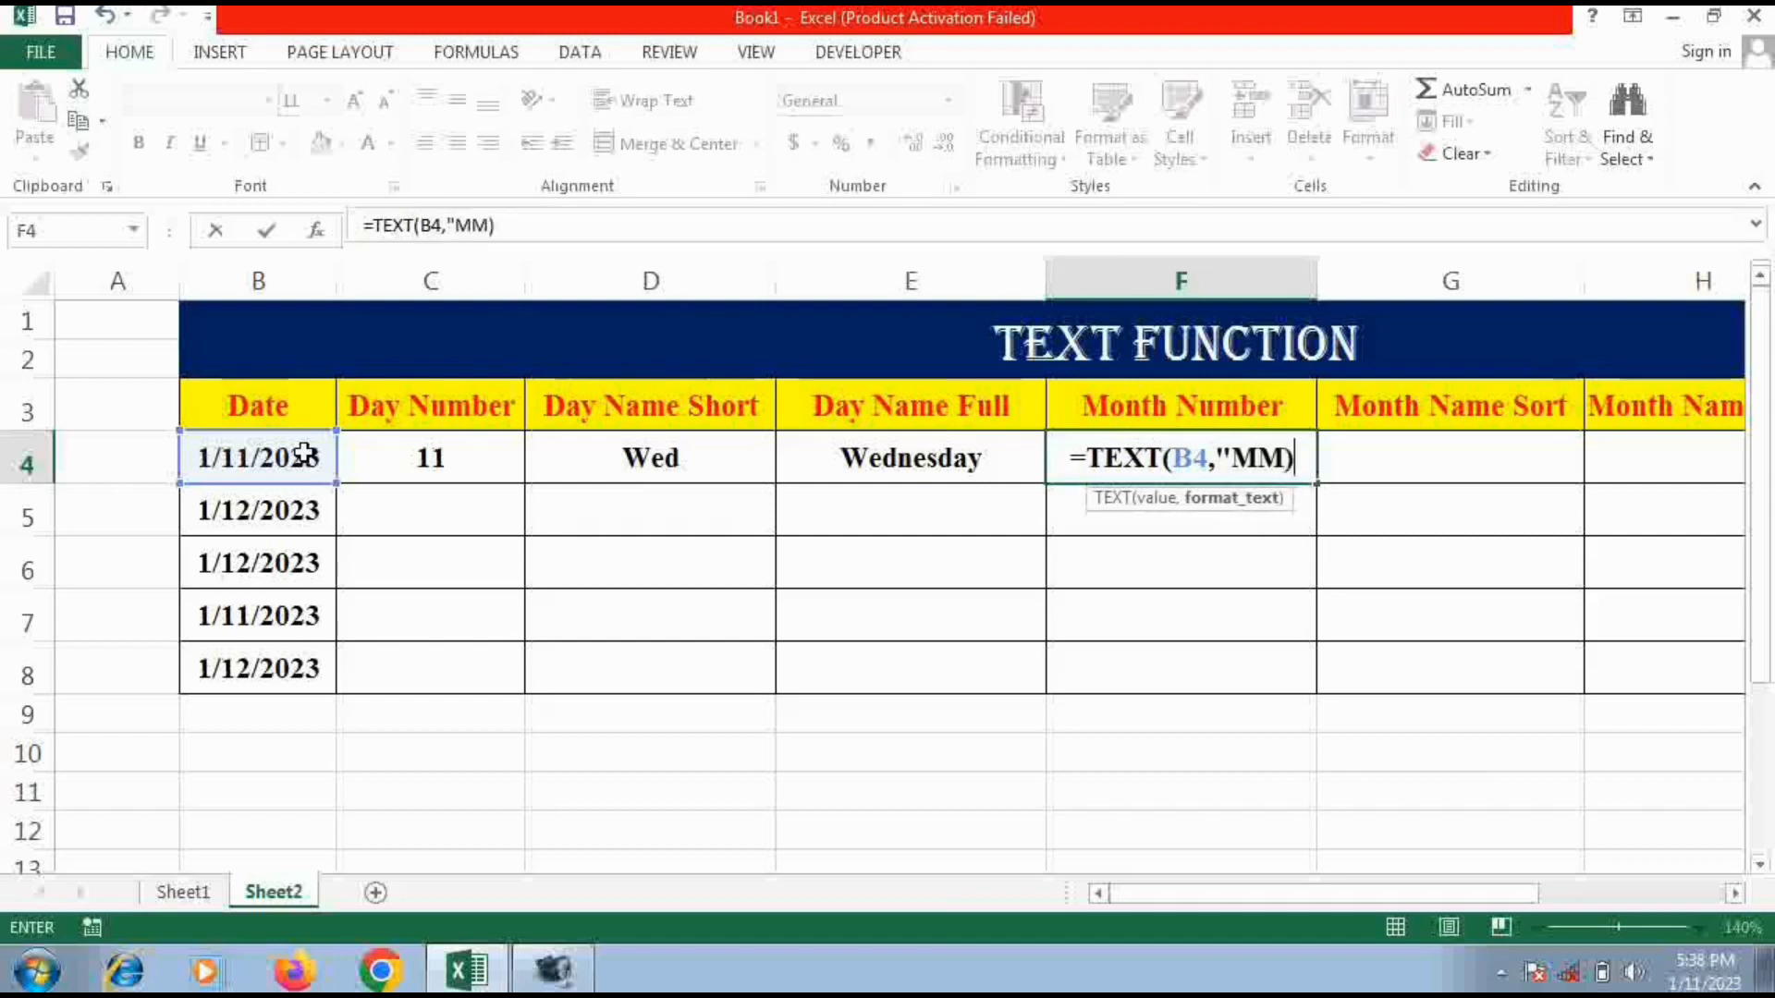
{"action": "key", "text": "BackSpace"}
{"action": "type", "text": "\""}
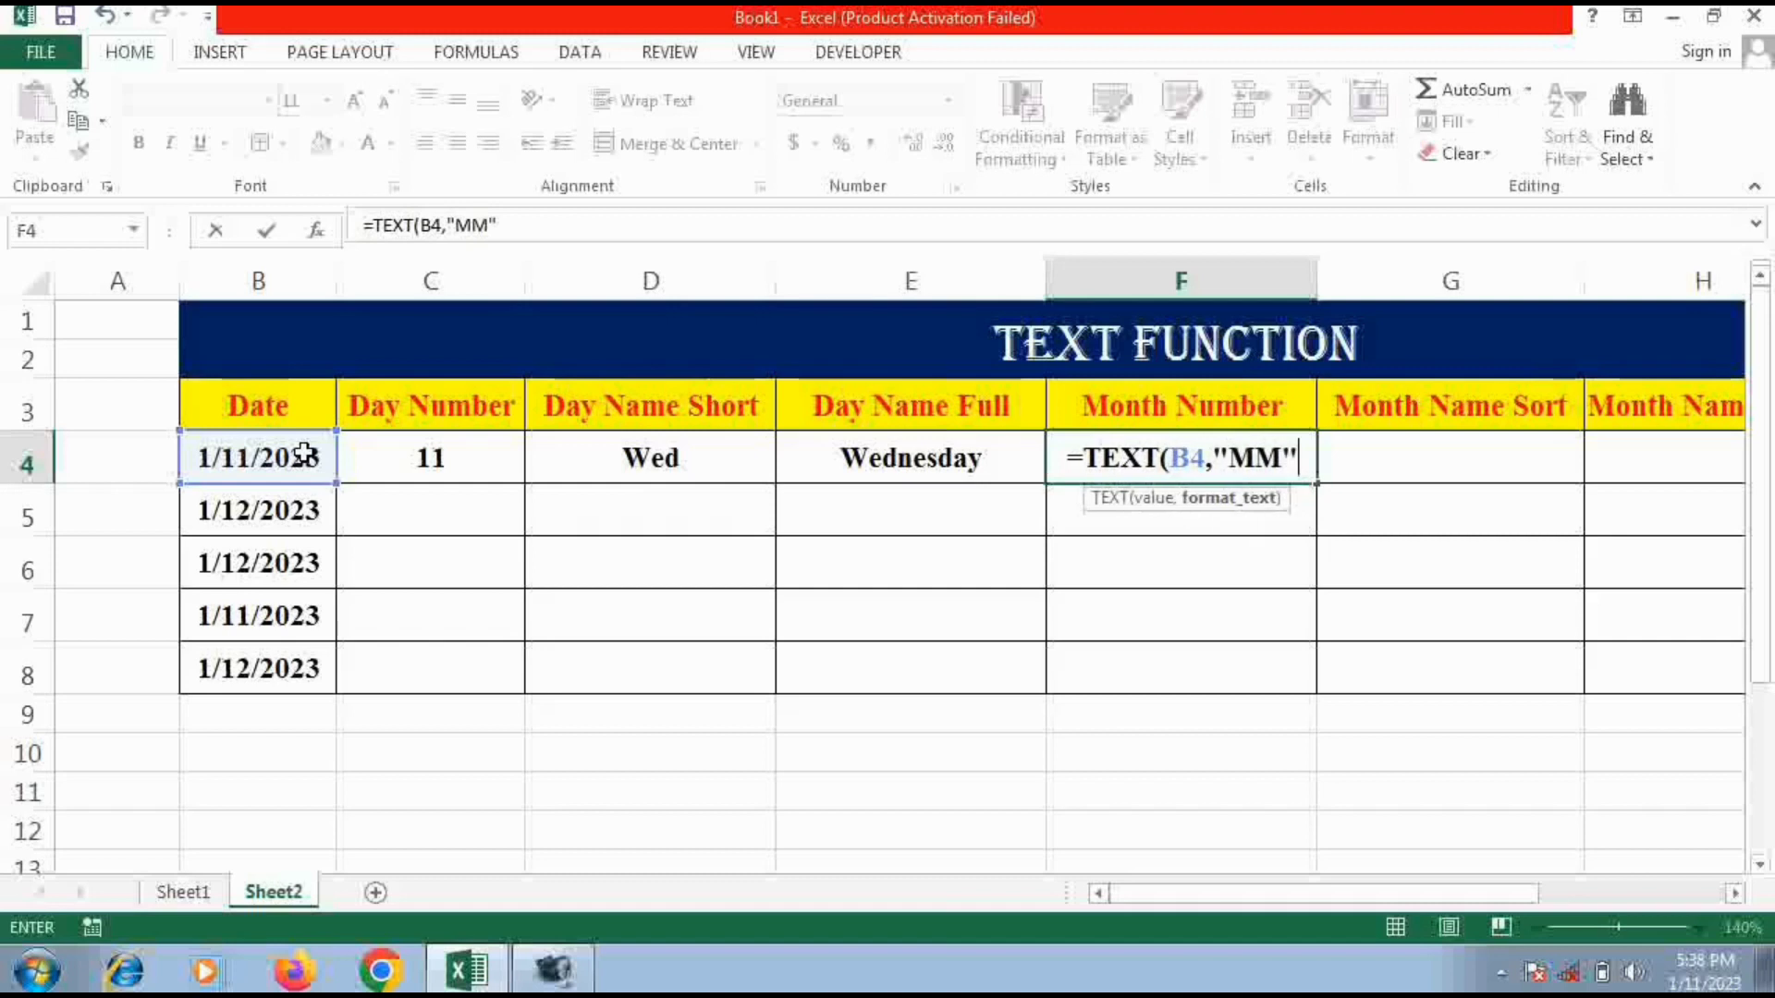
{"action": "type", "text": ")"}
{"action": "key", "text": "Return"}
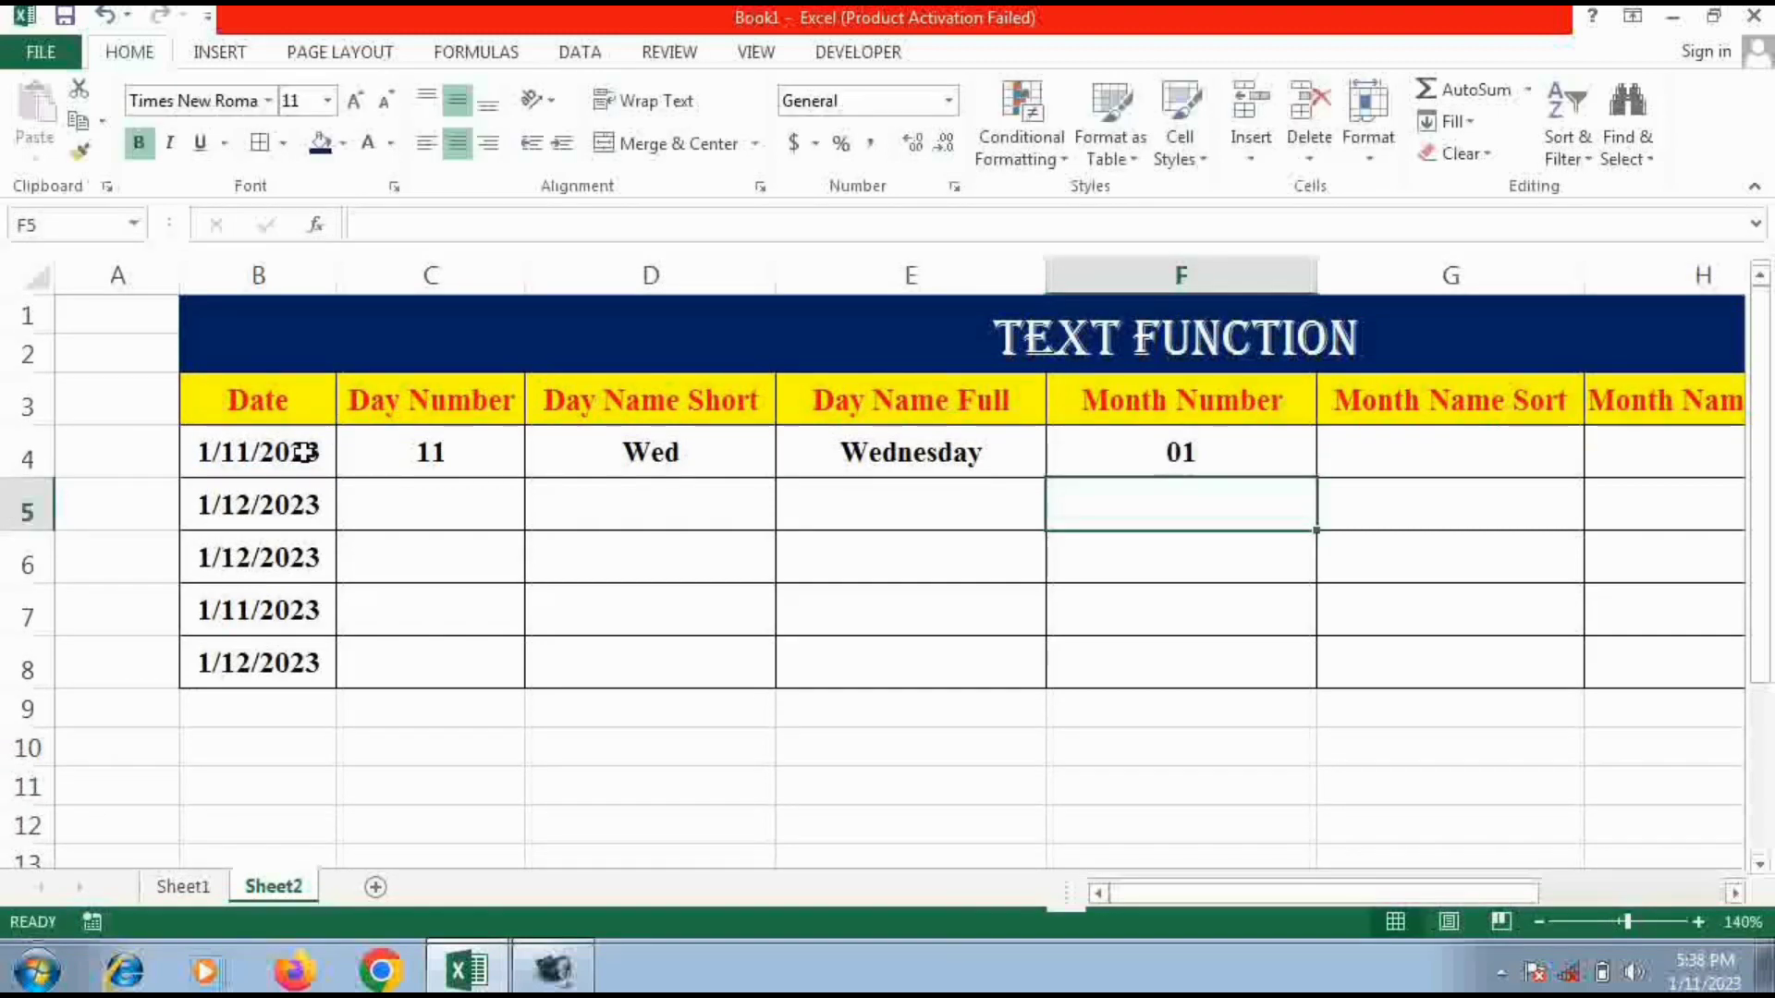
Enter the formula =TEXT(B4,"MMM") in cell G4 under Month Name Sort
{"action": "left_click", "coordinate": [1386, 470]}
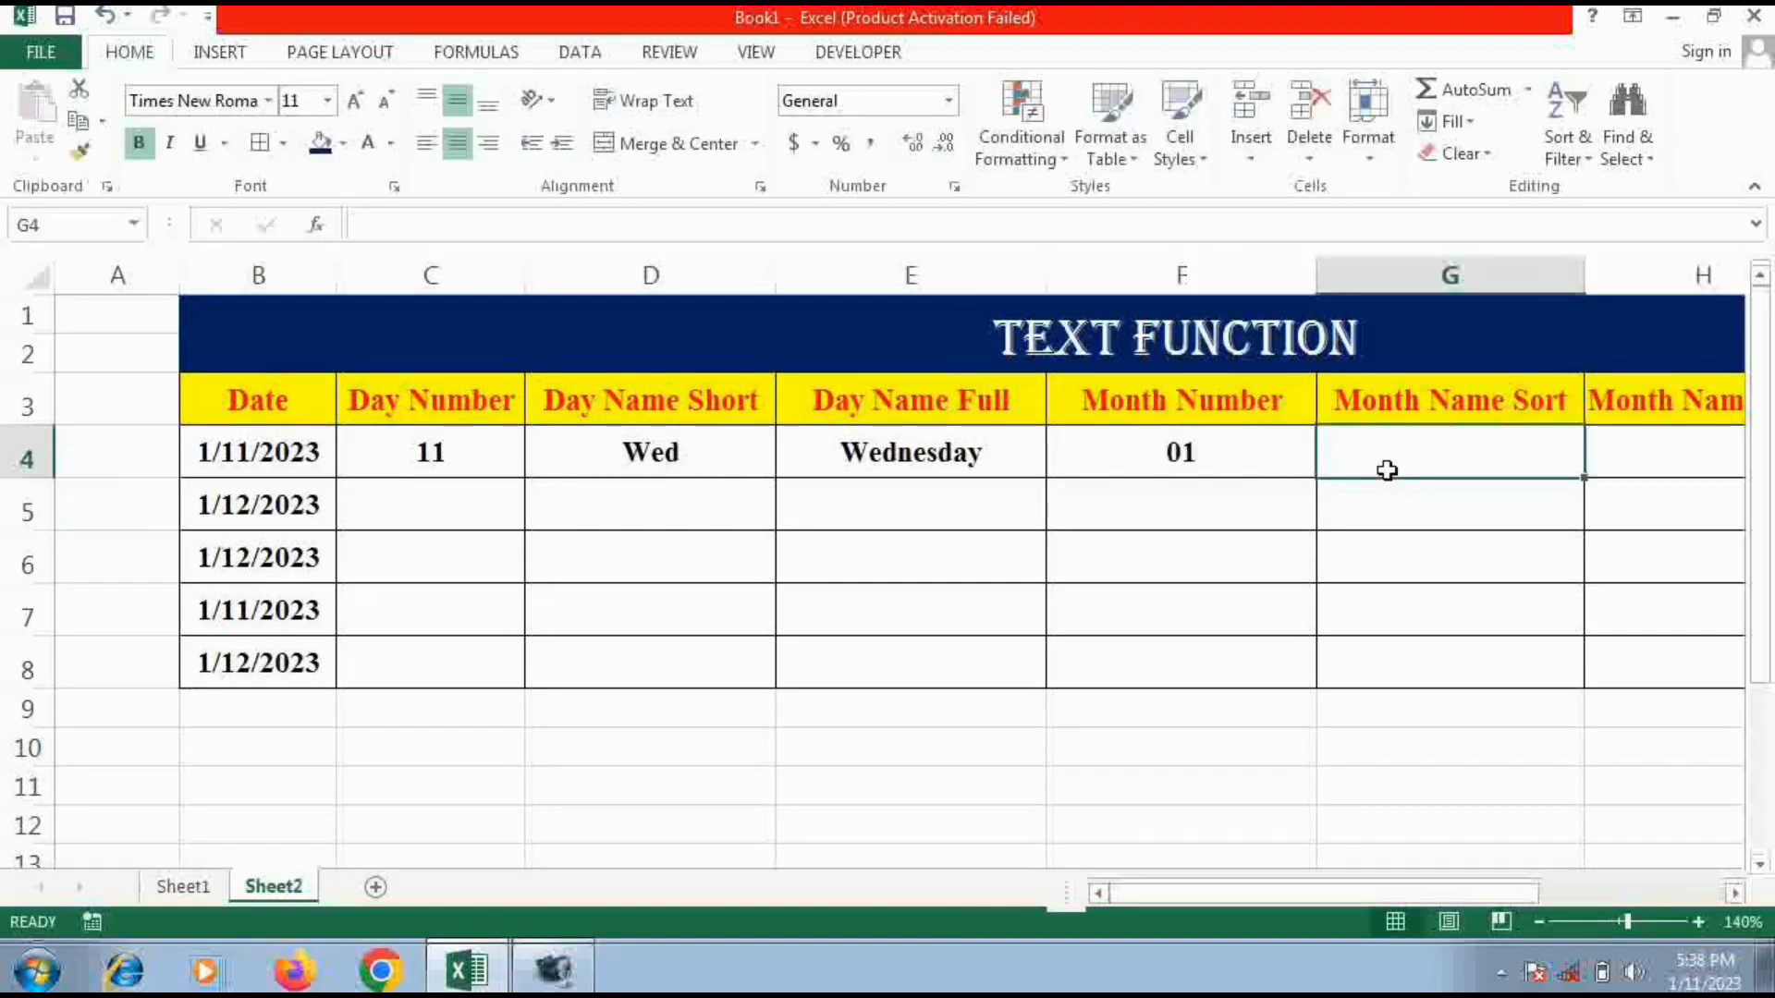
{"action": "type", "text": "="}
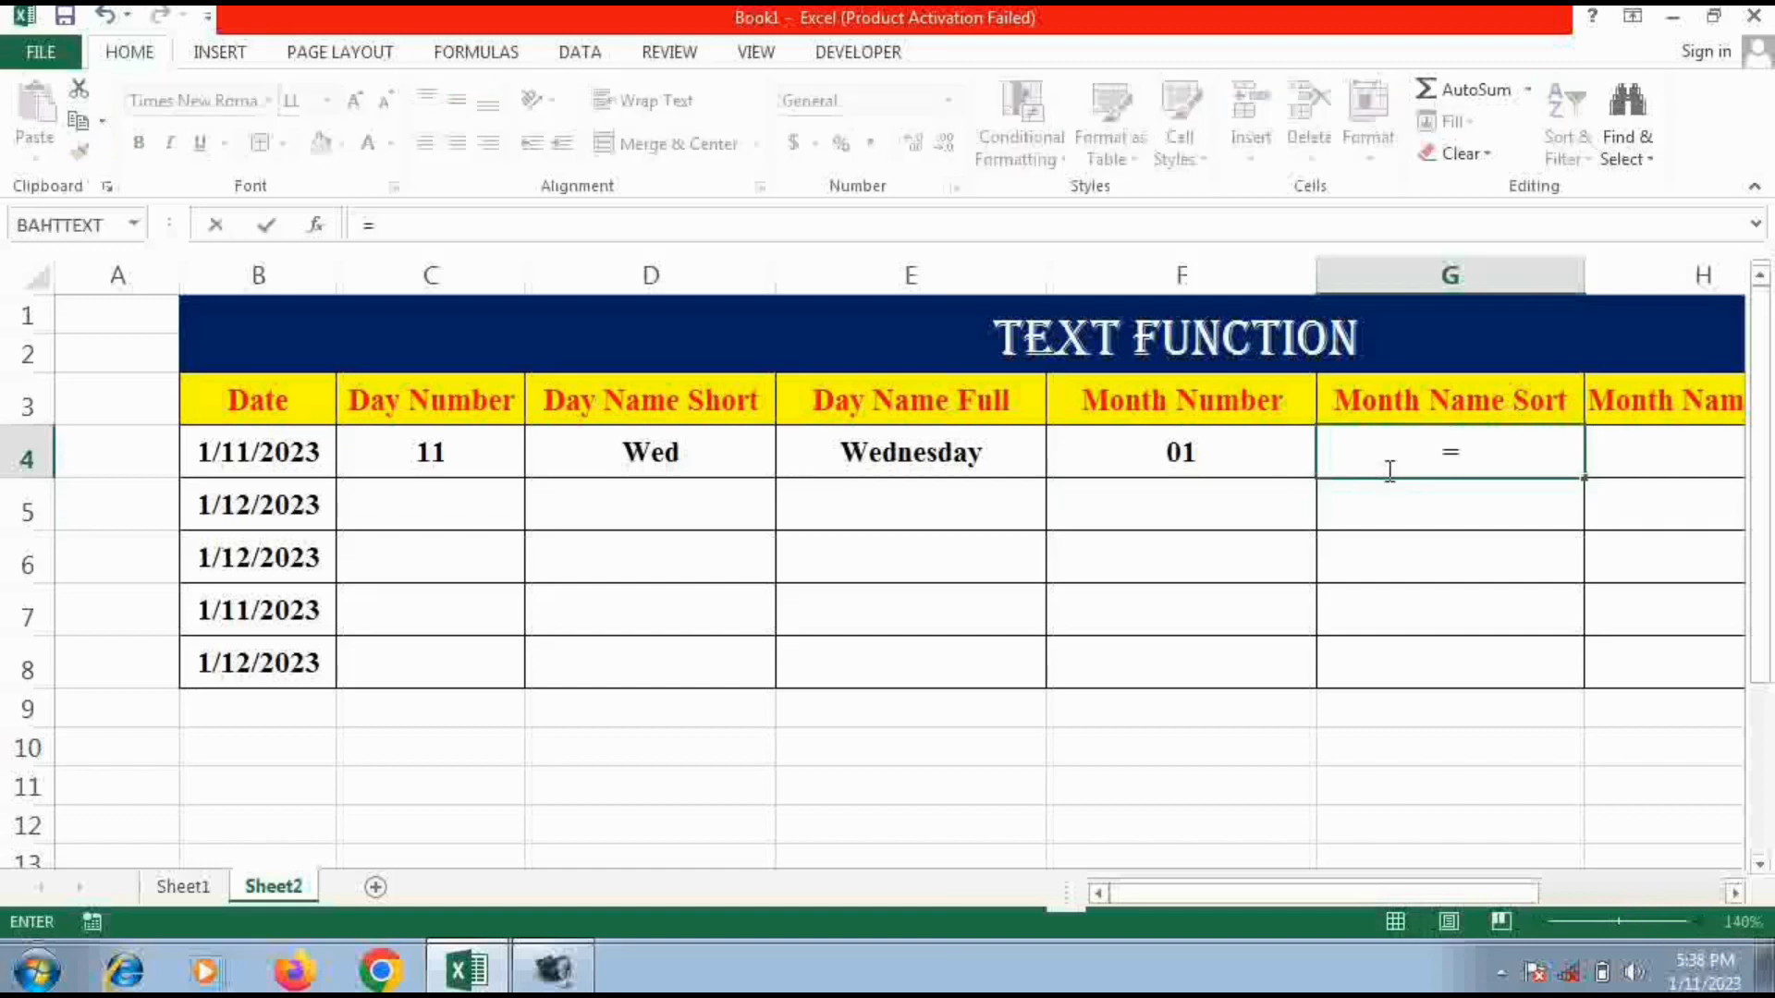
{"action": "type", "text": "text"}
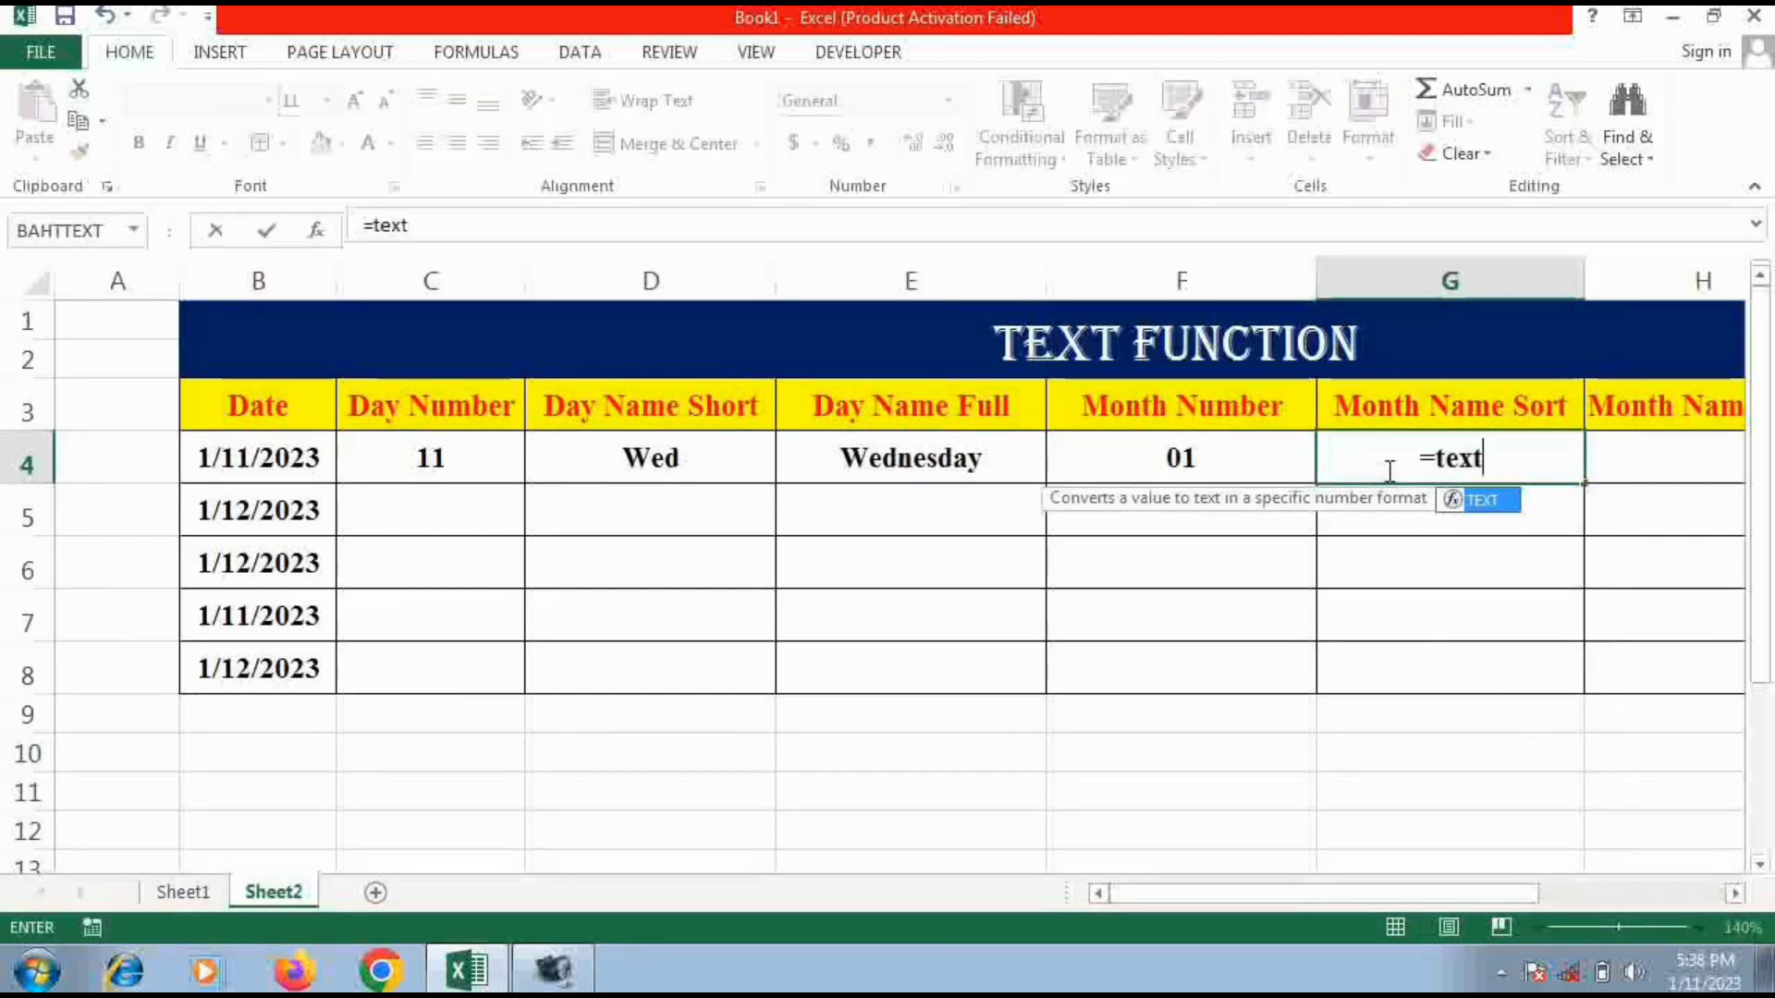
{"action": "key", "text": "Tab"}
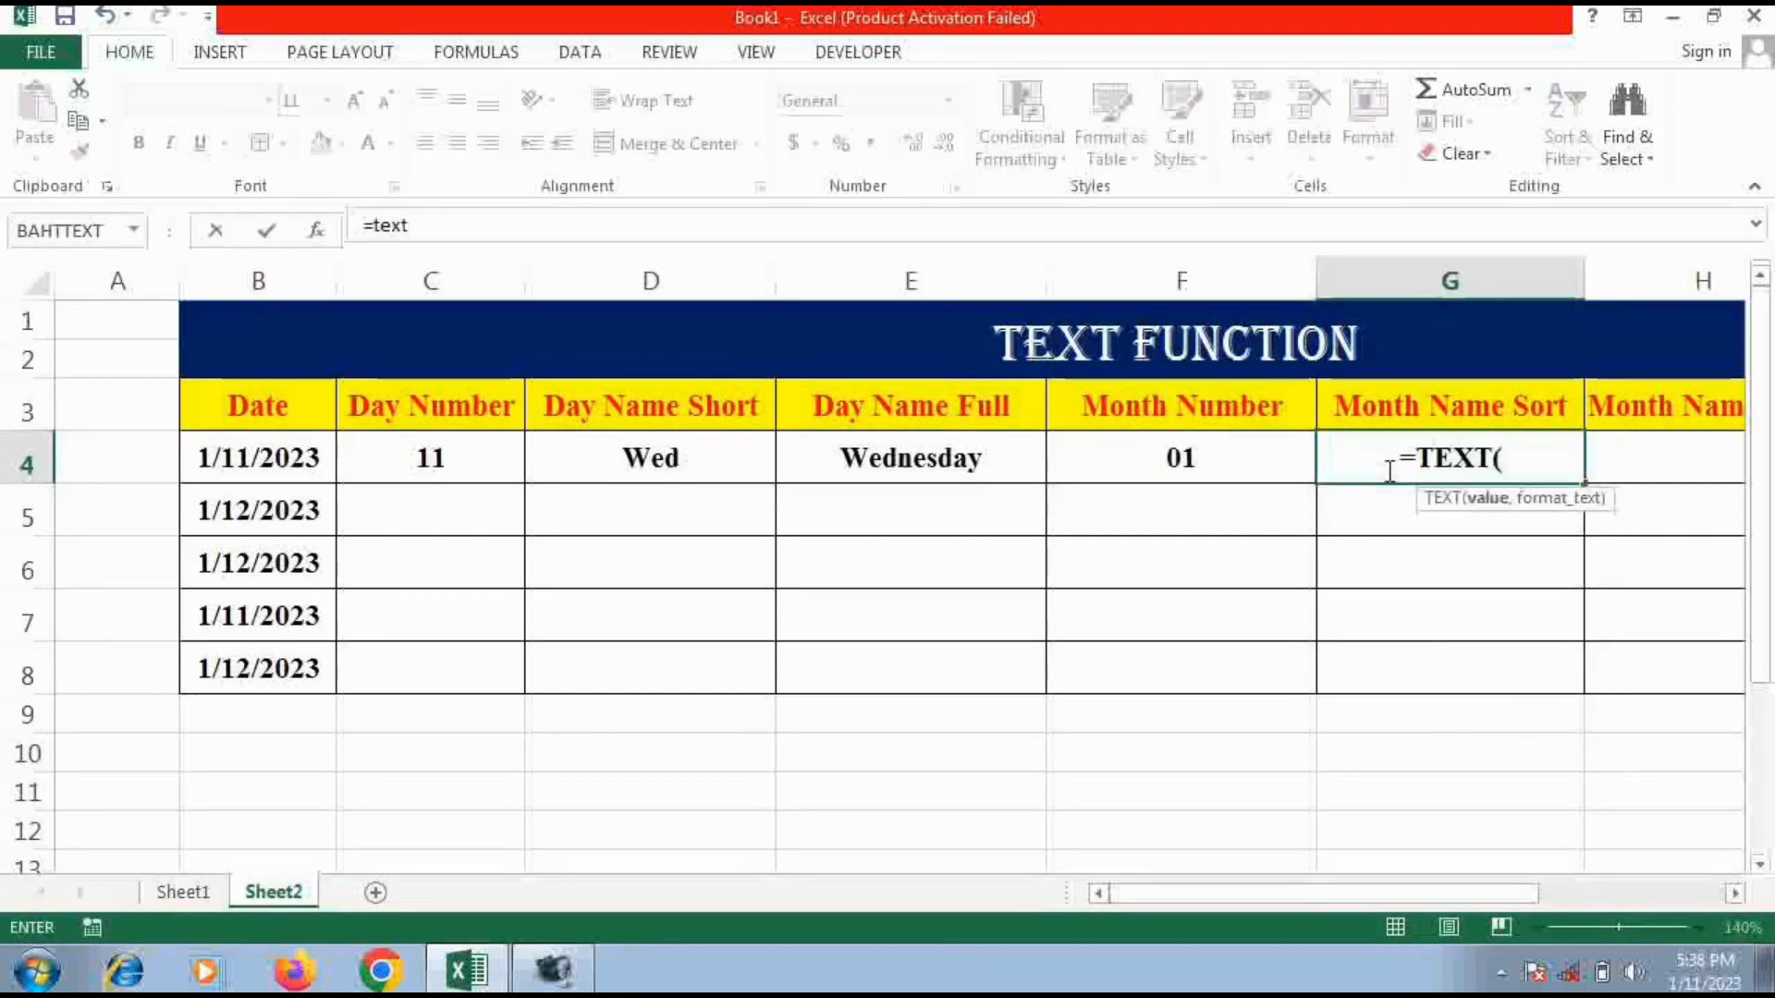
{"action": "left_click", "coordinate": [216, 463]}
{"action": "type", "text": ",\""}
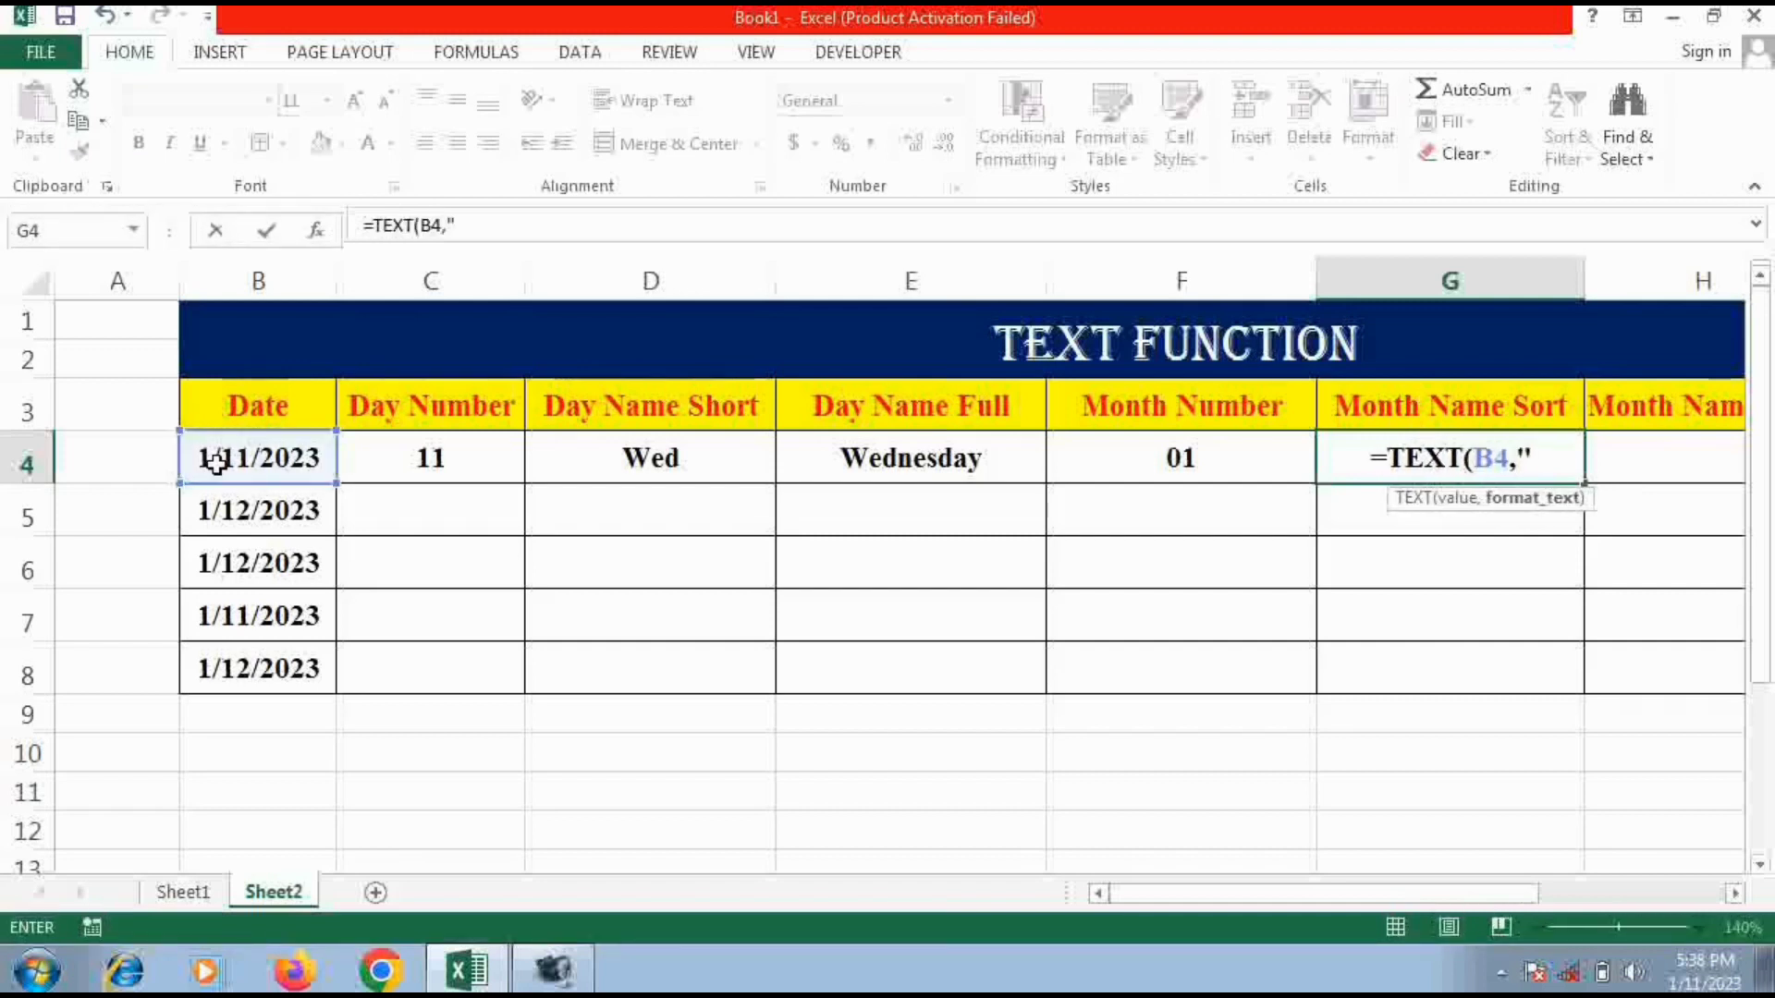
{"action": "type", "text": "M"}
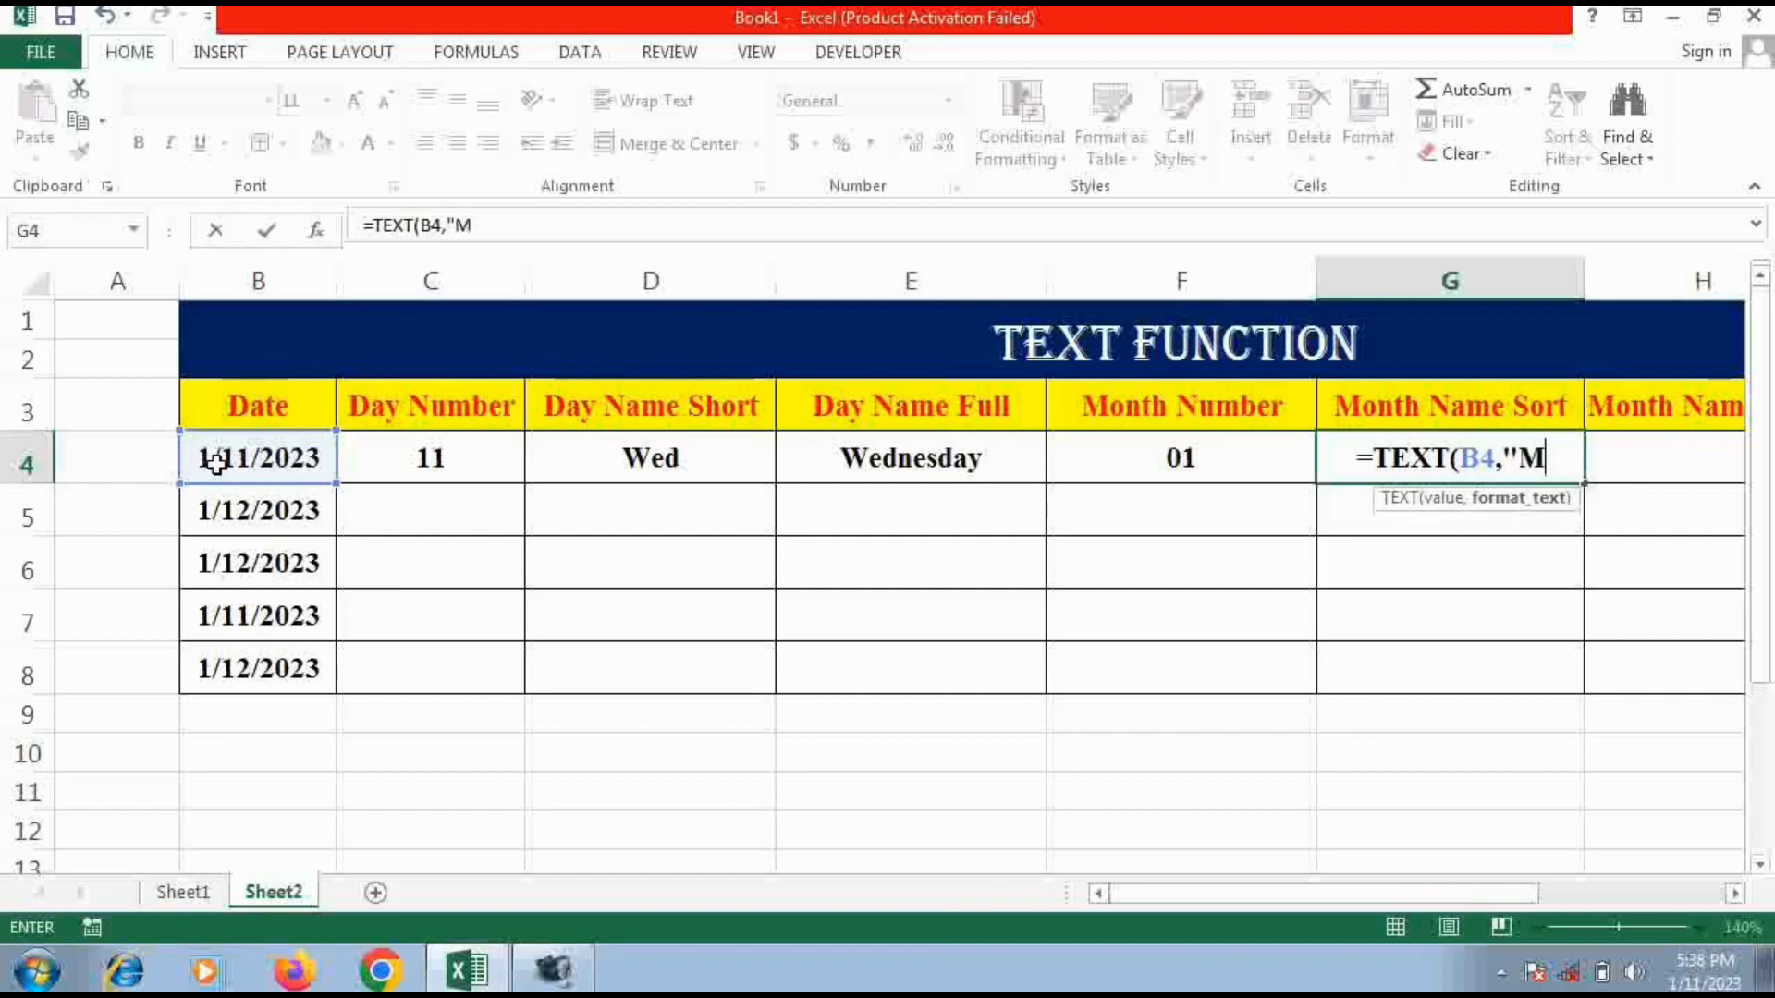
{"action": "type", "text": "MM\")"}
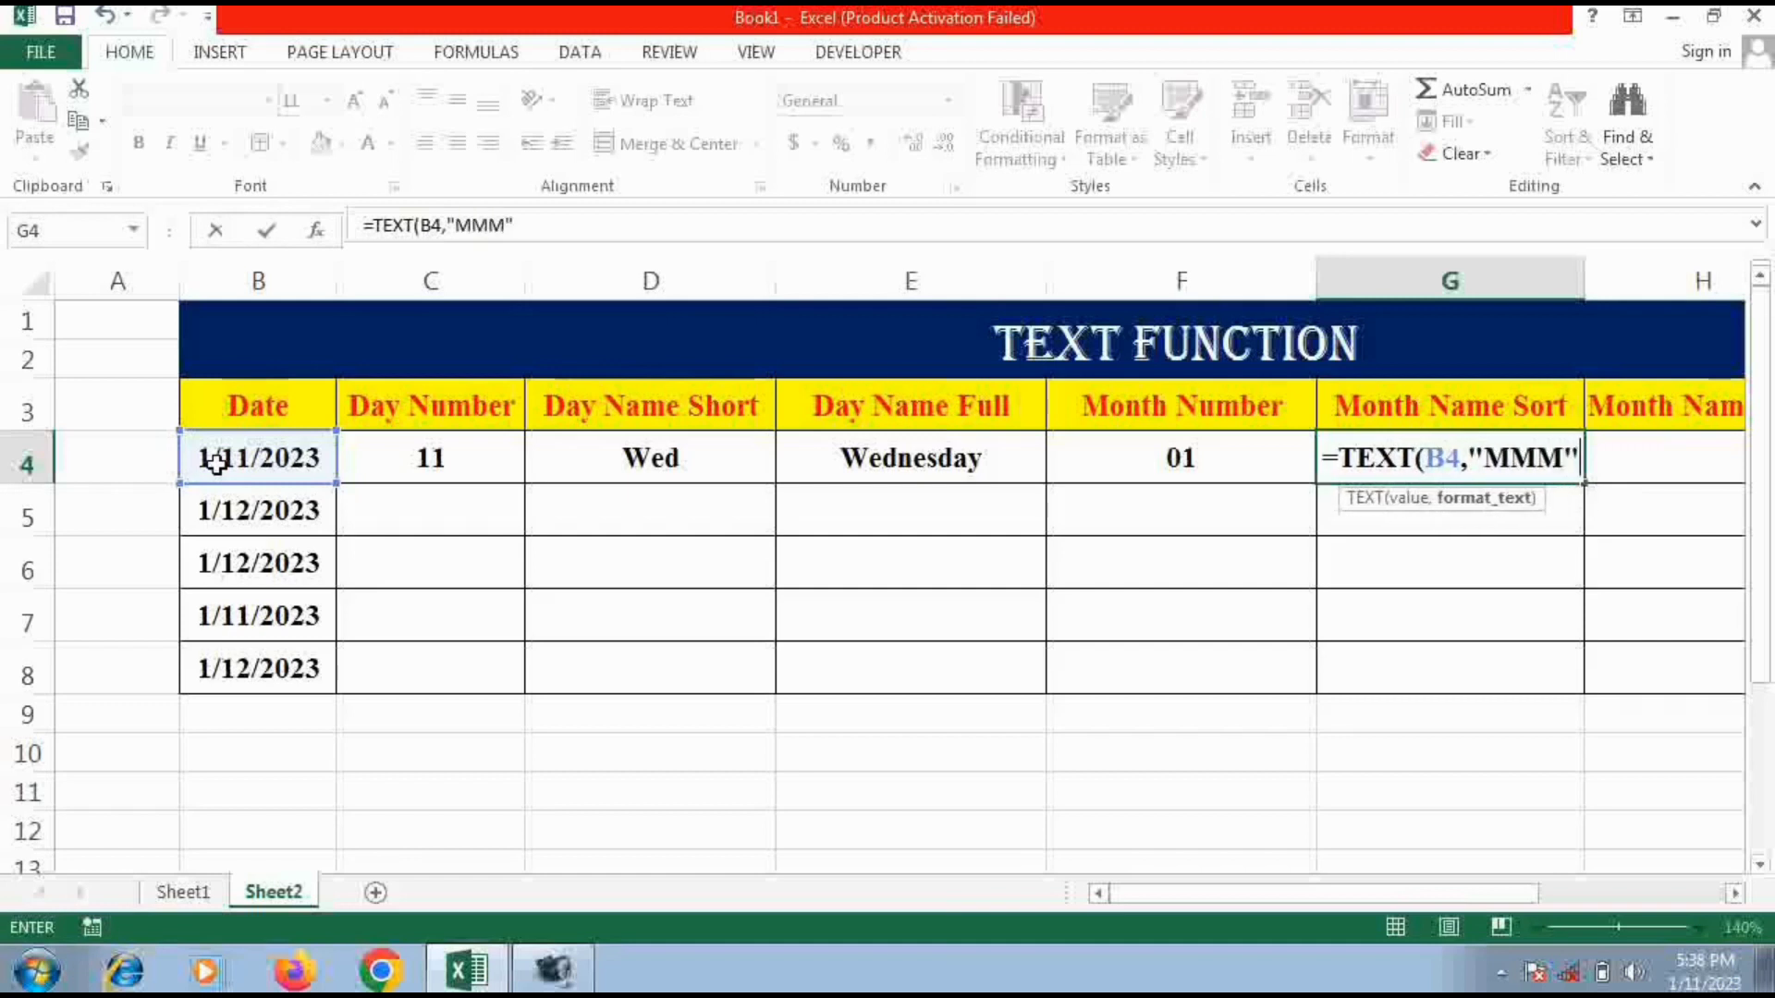
{"action": "key", "text": "Return"}
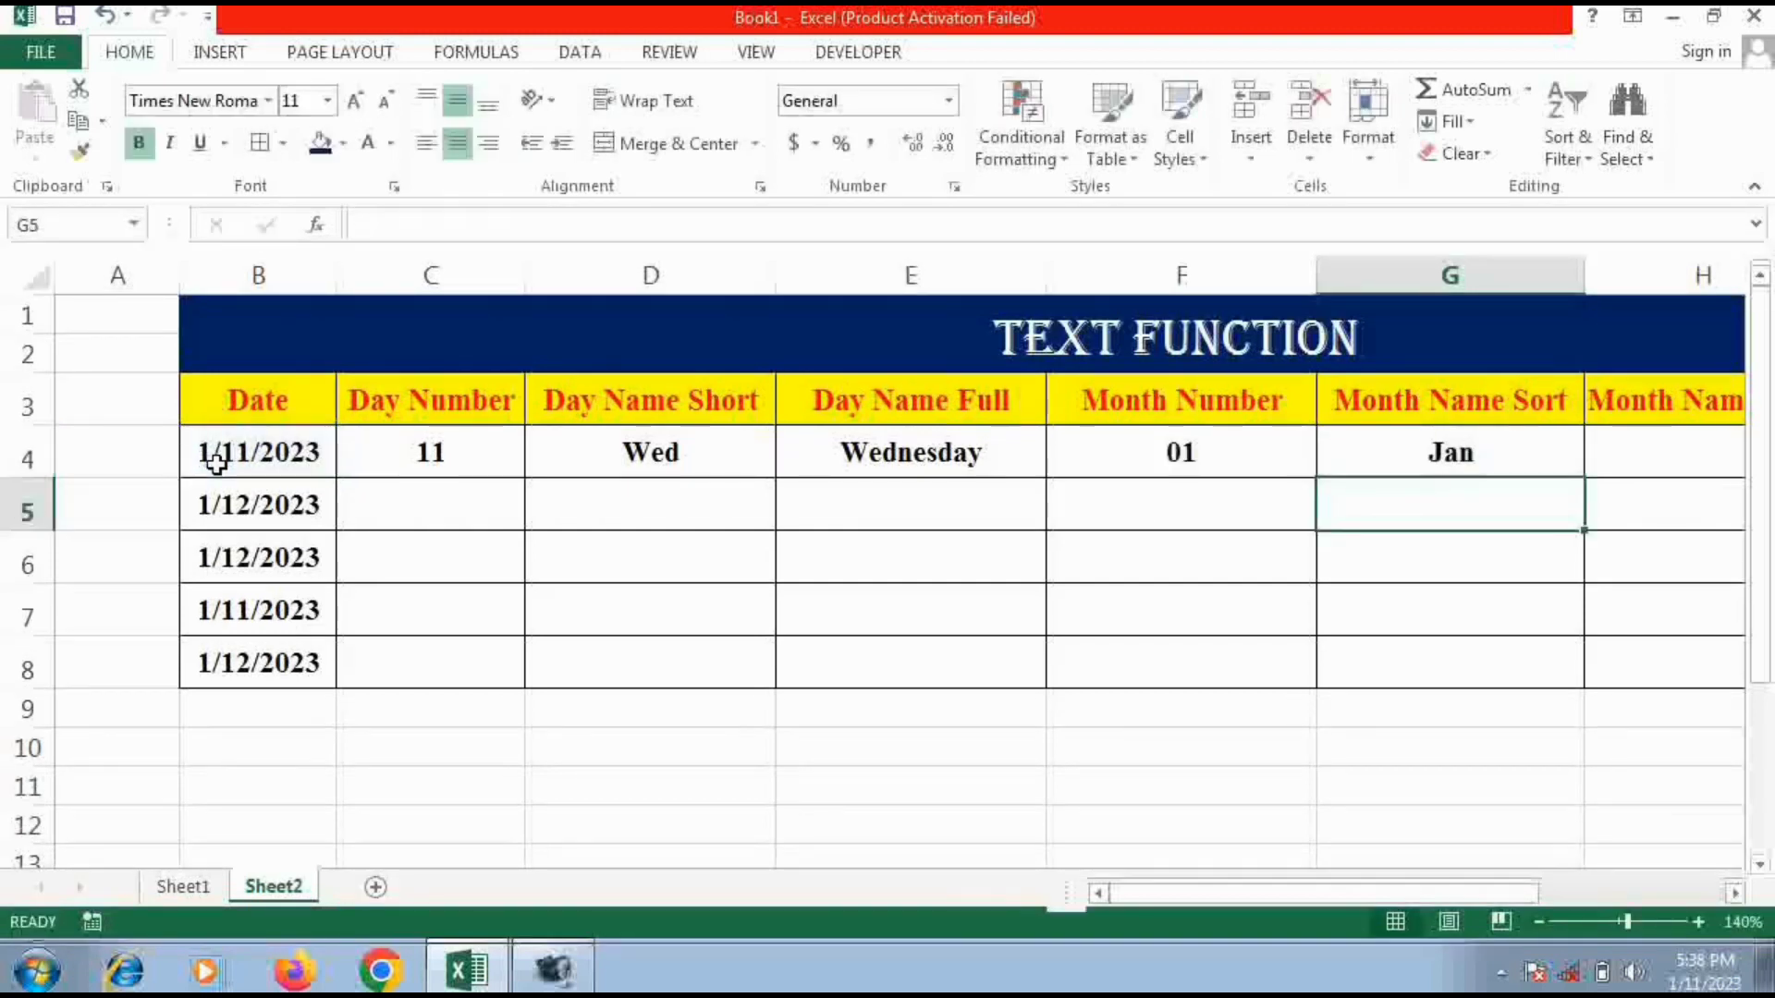
Enter the formula =TEXT(B4,"MMMM") in cell H4 under Month Name Full
{"action": "left_click_drag", "start_coordinate": [1257, 895], "coordinate": [1442, 887]}
{"action": "left_click", "coordinate": [1292, 459]}
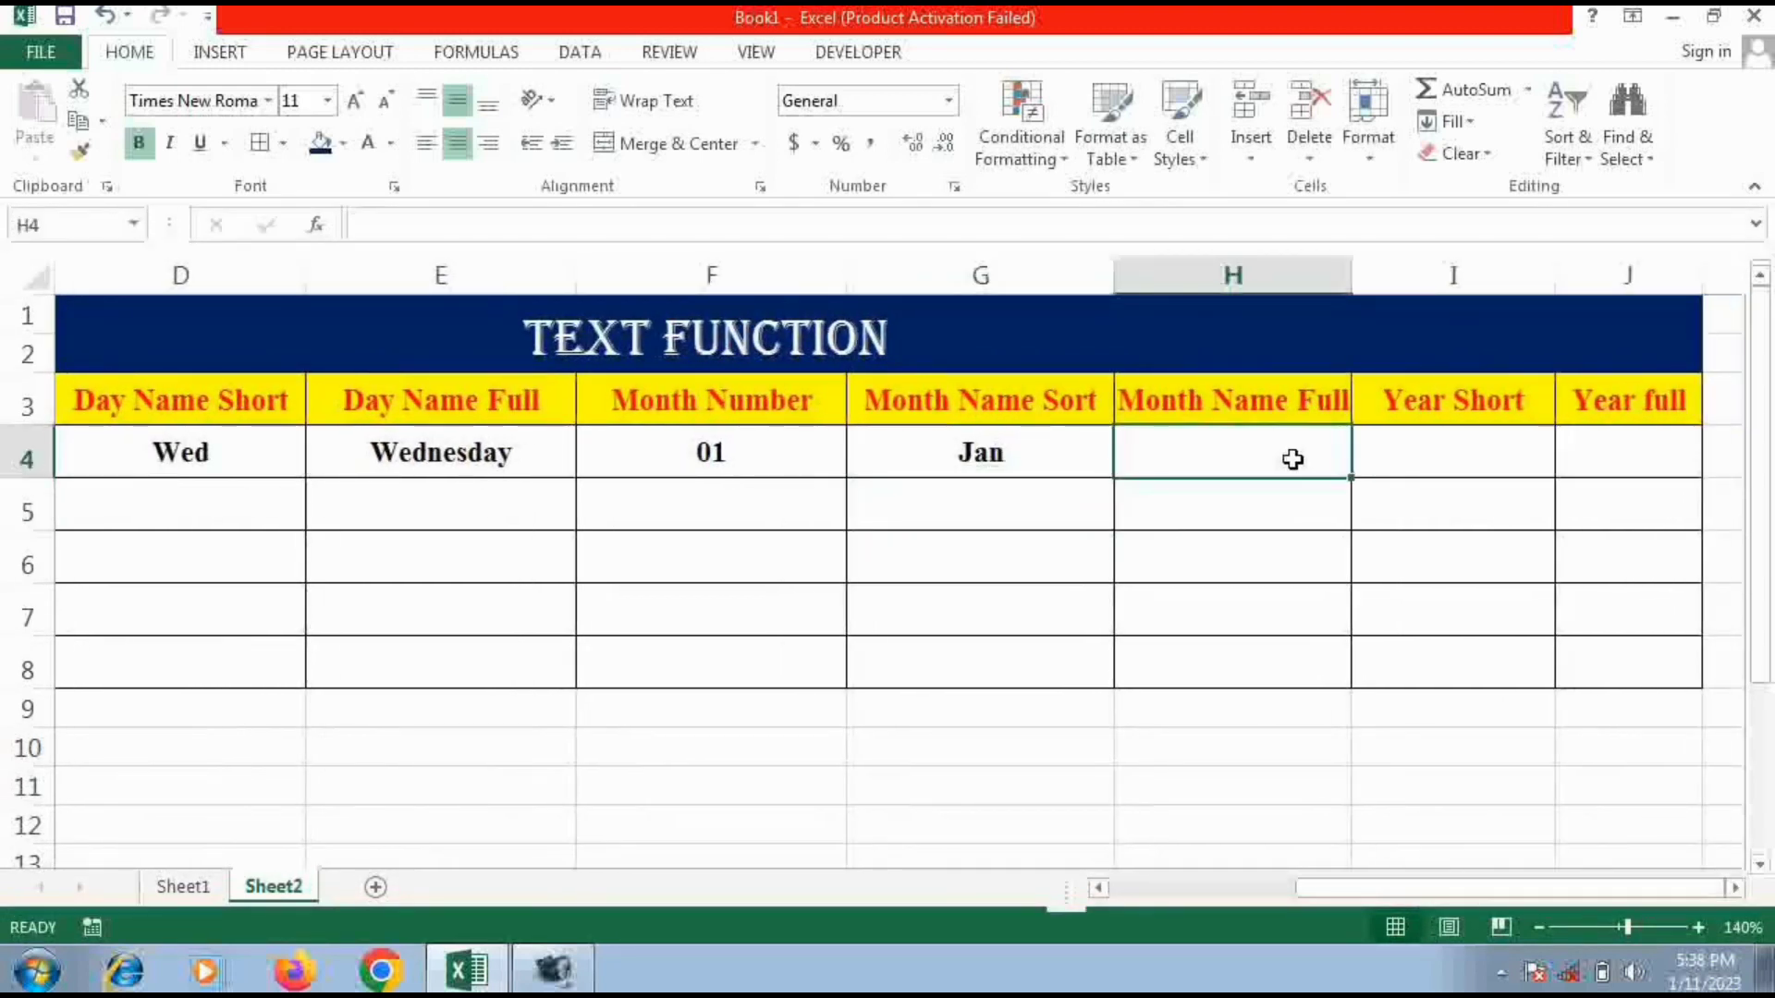
{"action": "type", "text": "="}
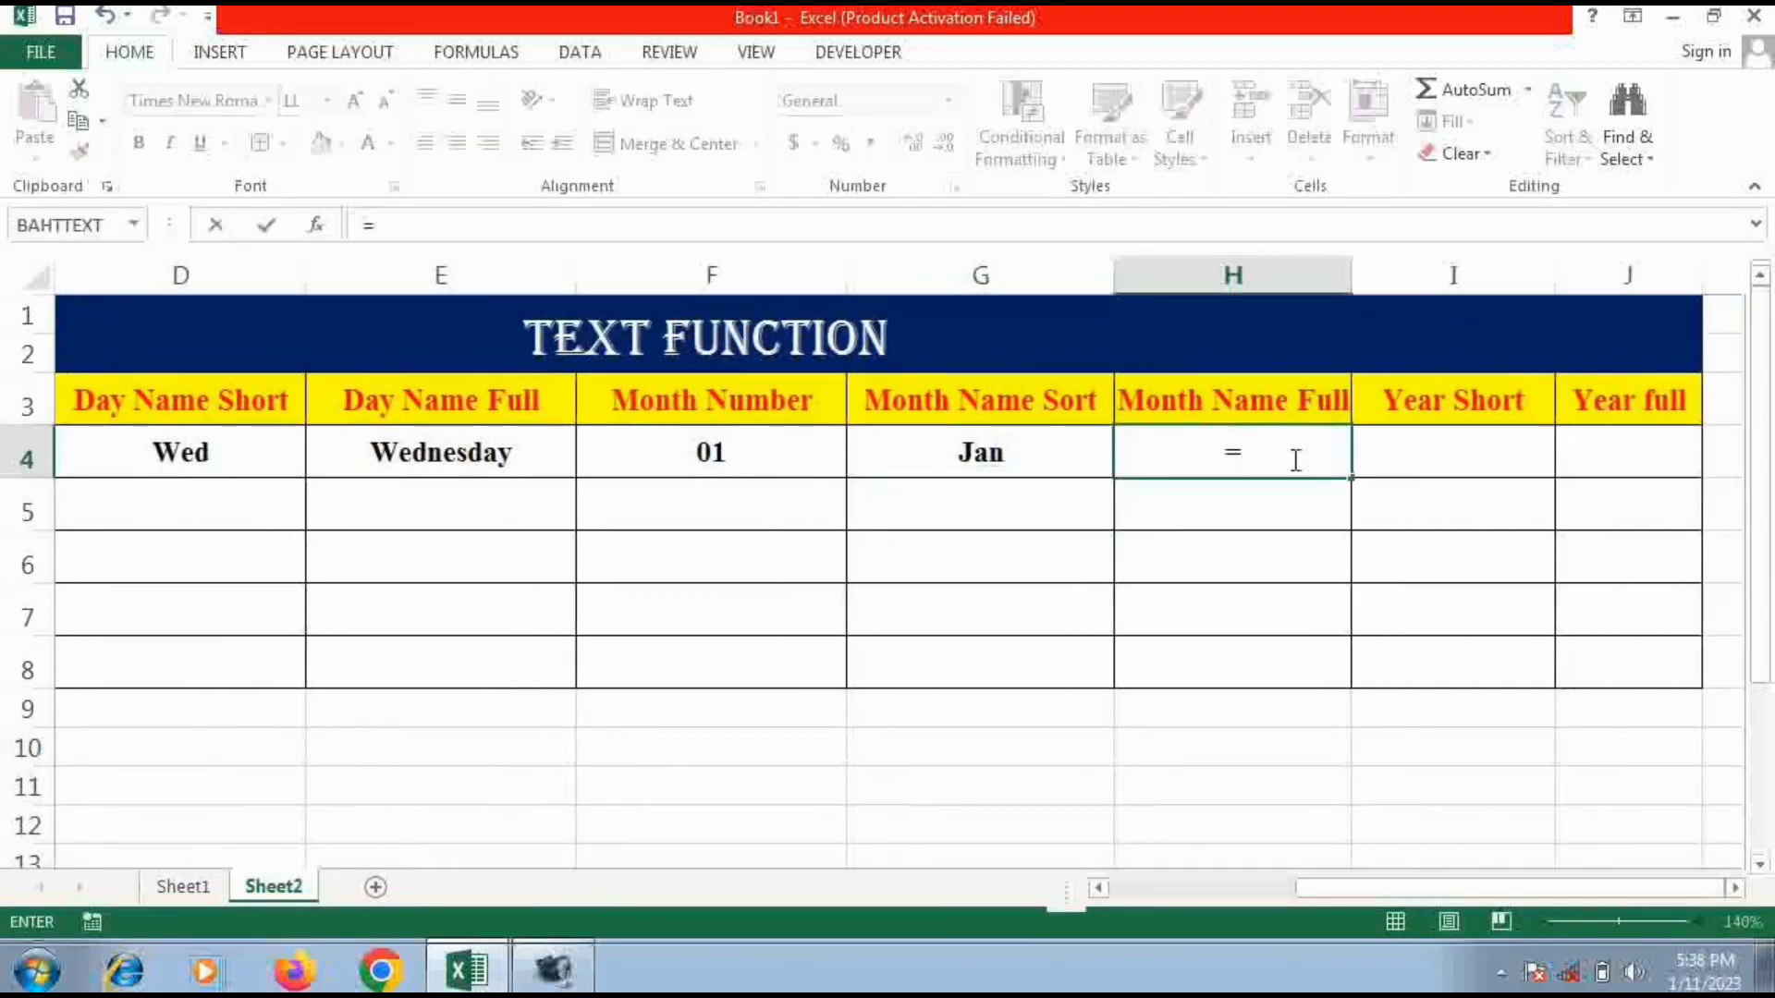
{"action": "type", "text": "text"}
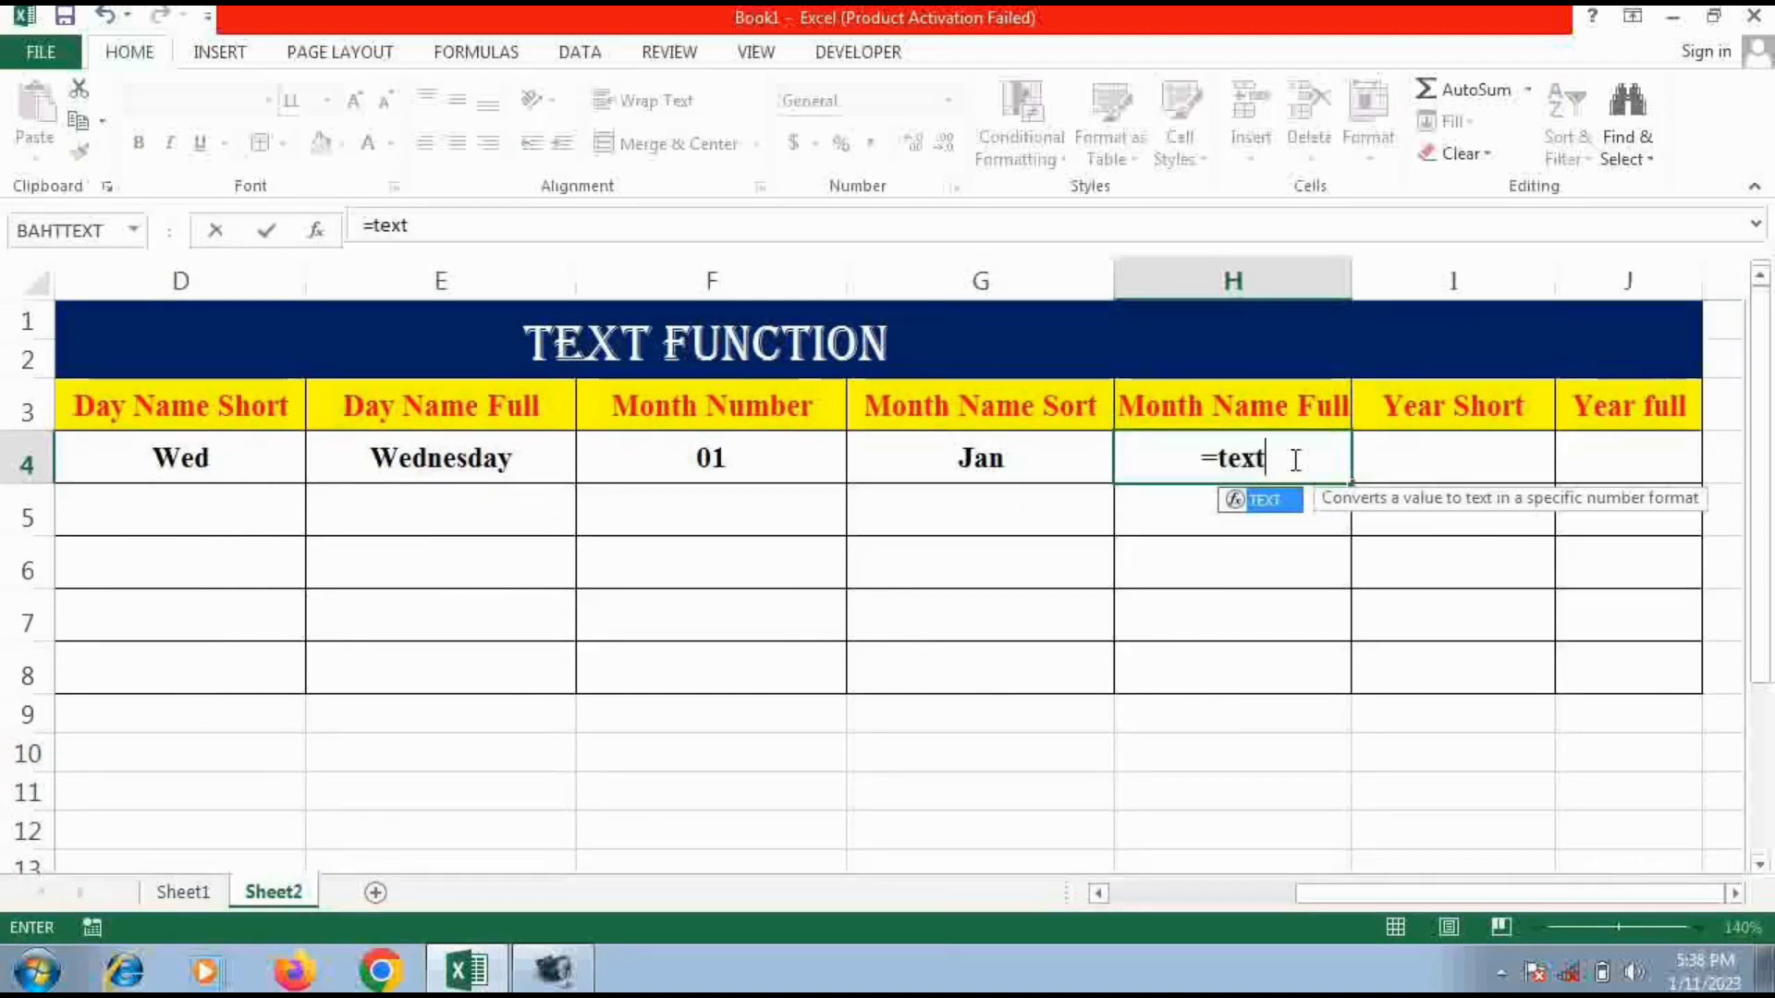
{"action": "key", "text": "Tab"}
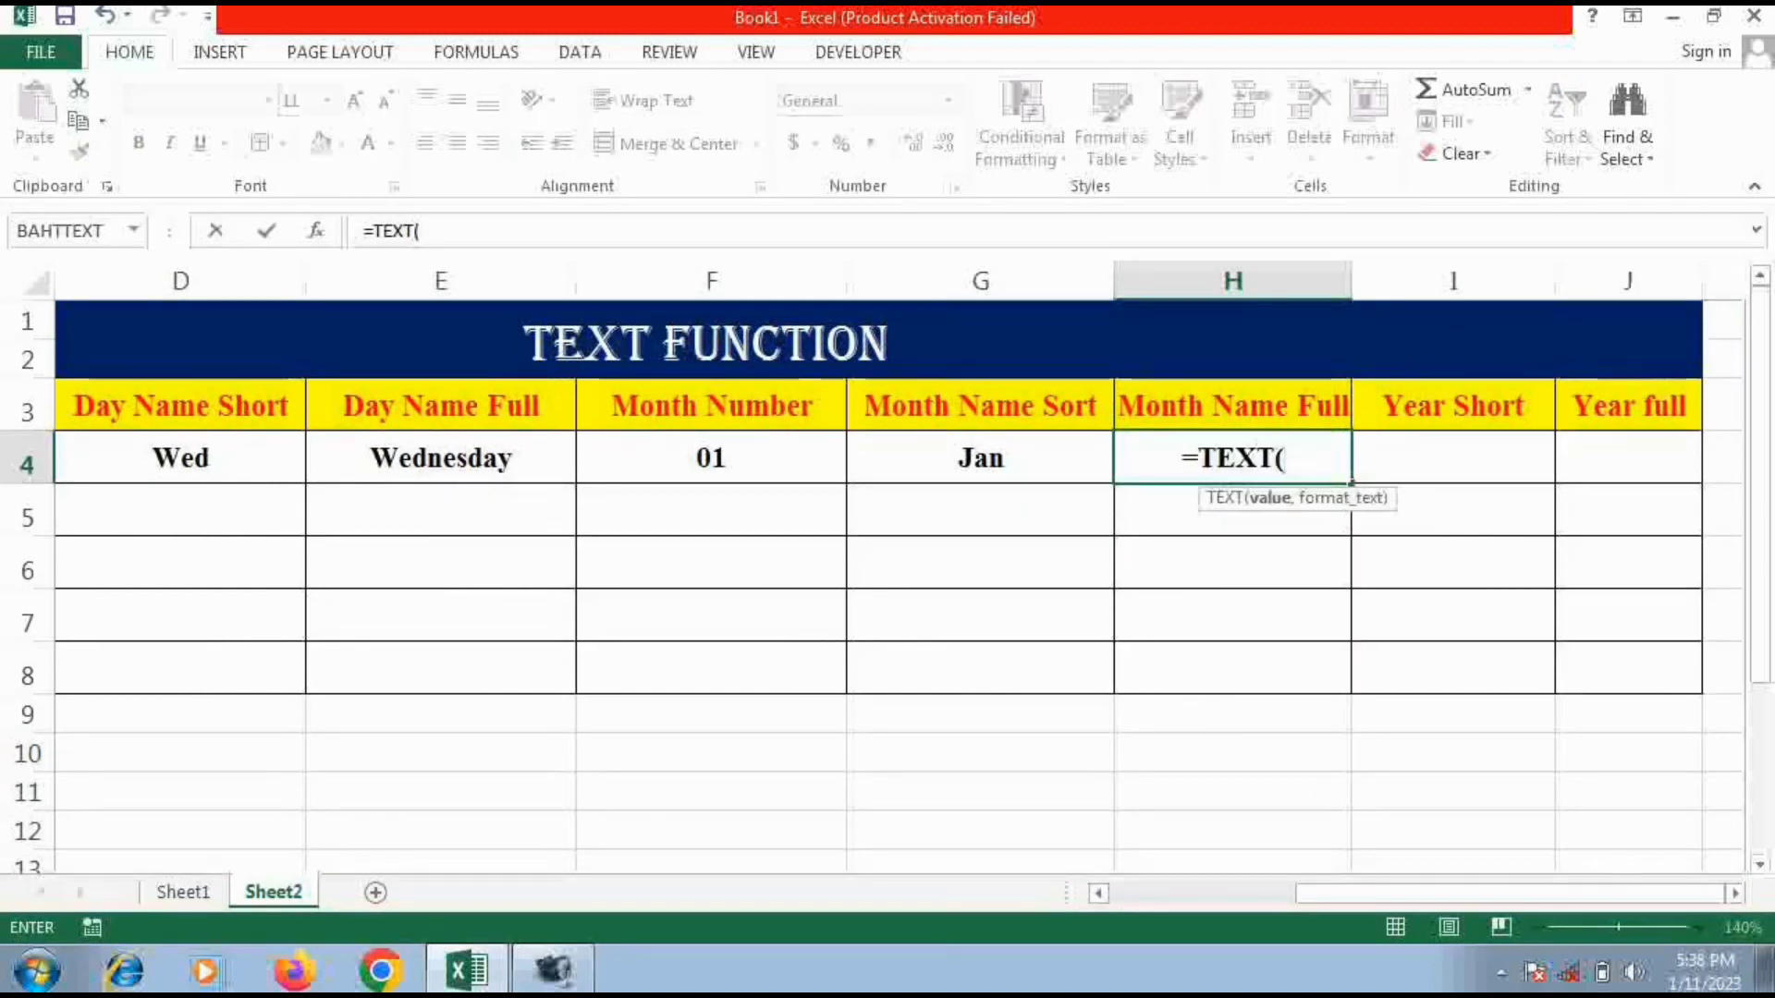
{"action": "left_click_drag", "start_coordinate": [1444, 895], "coordinate": [1257, 896]}
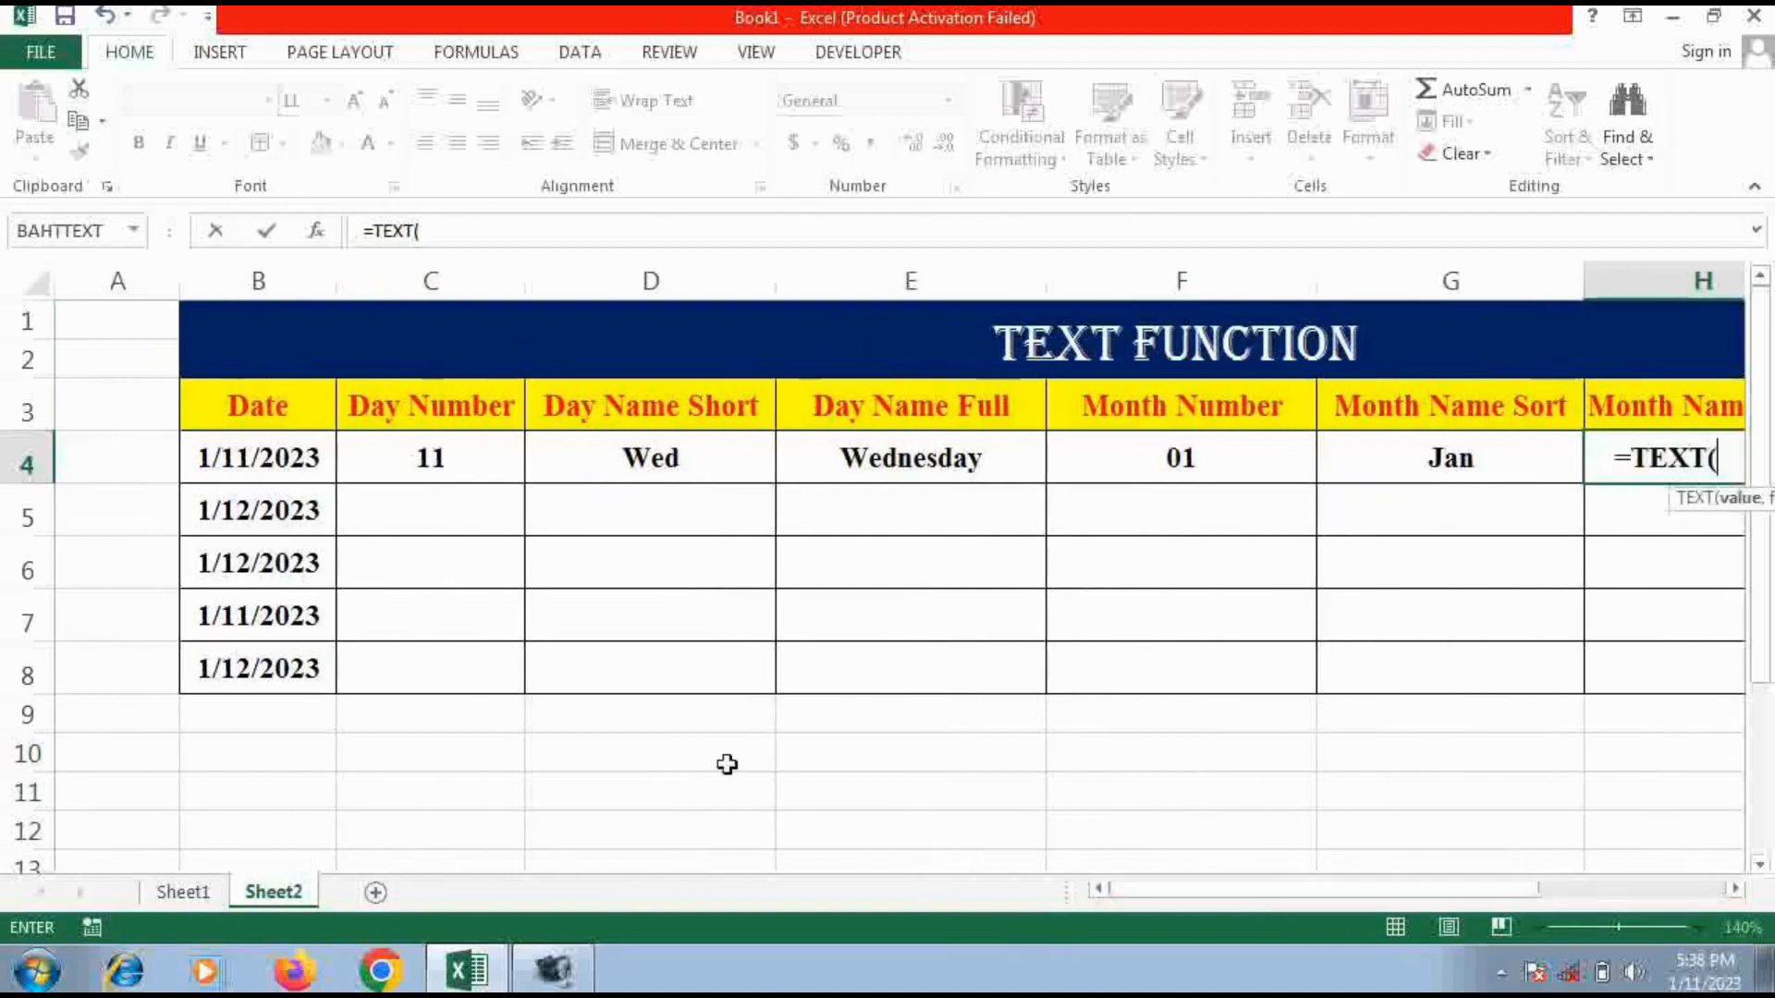
{"action": "left_click", "coordinate": [316, 459]}
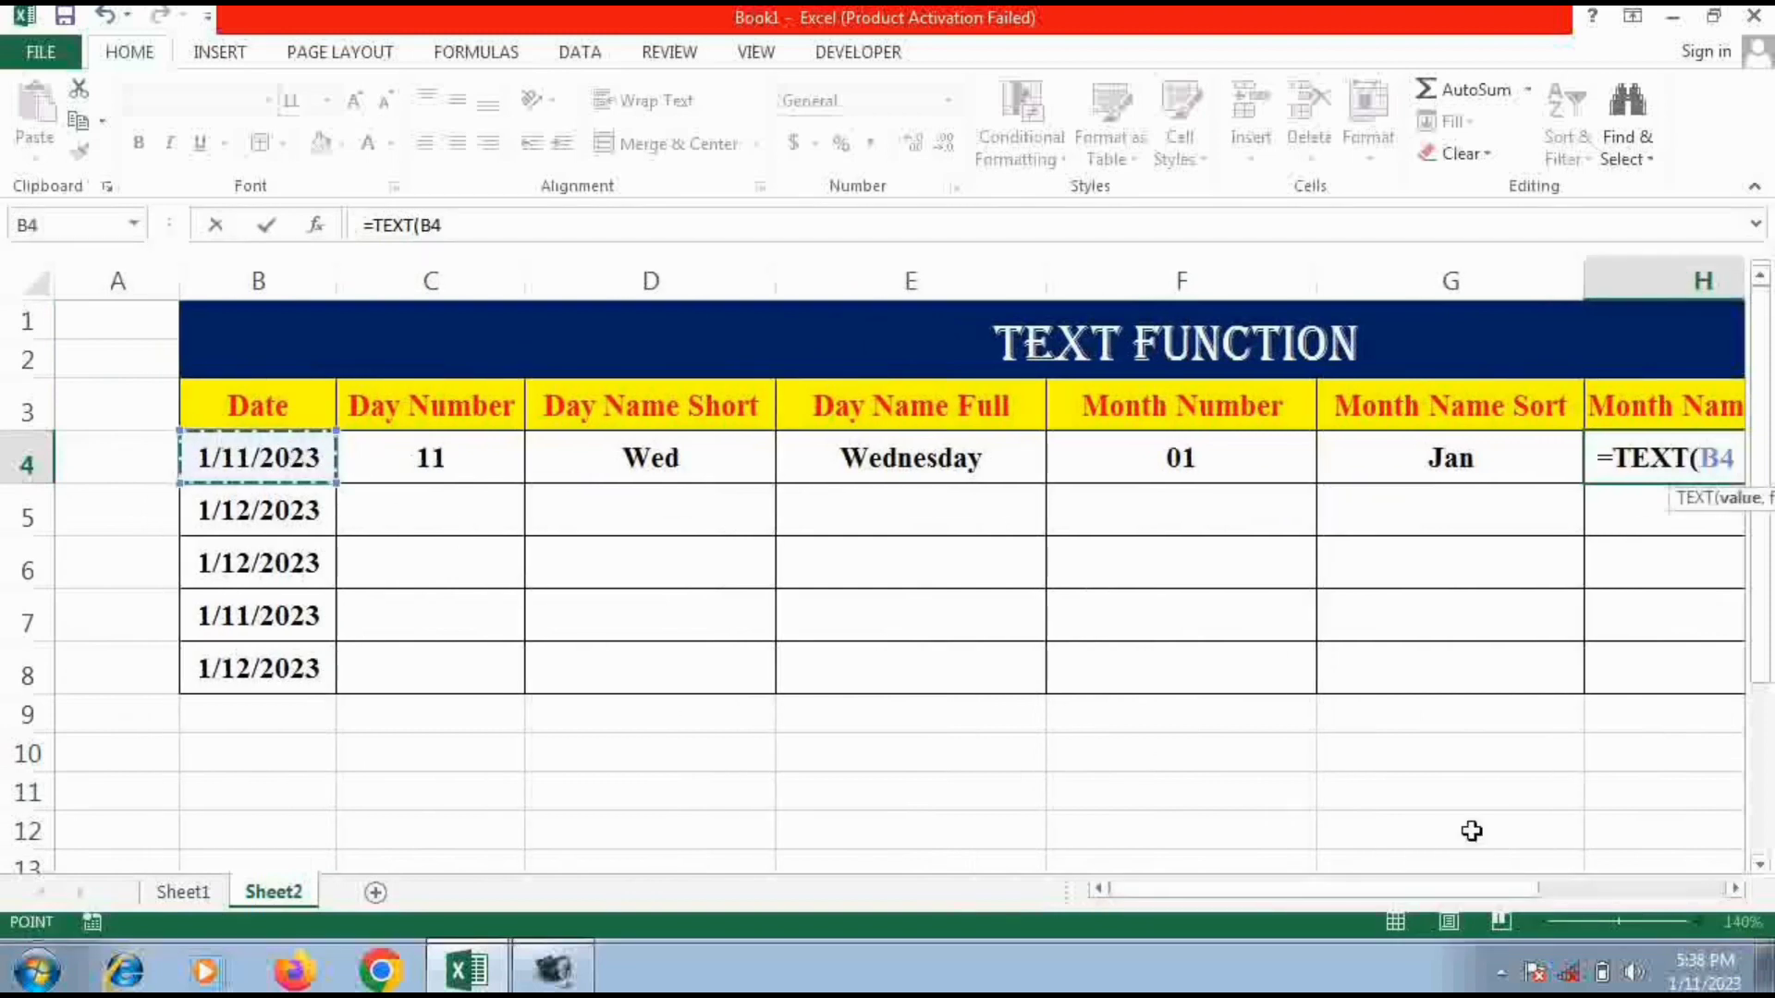
{"action": "left_click_drag", "start_coordinate": [1457, 895], "coordinate": [1645, 895]}
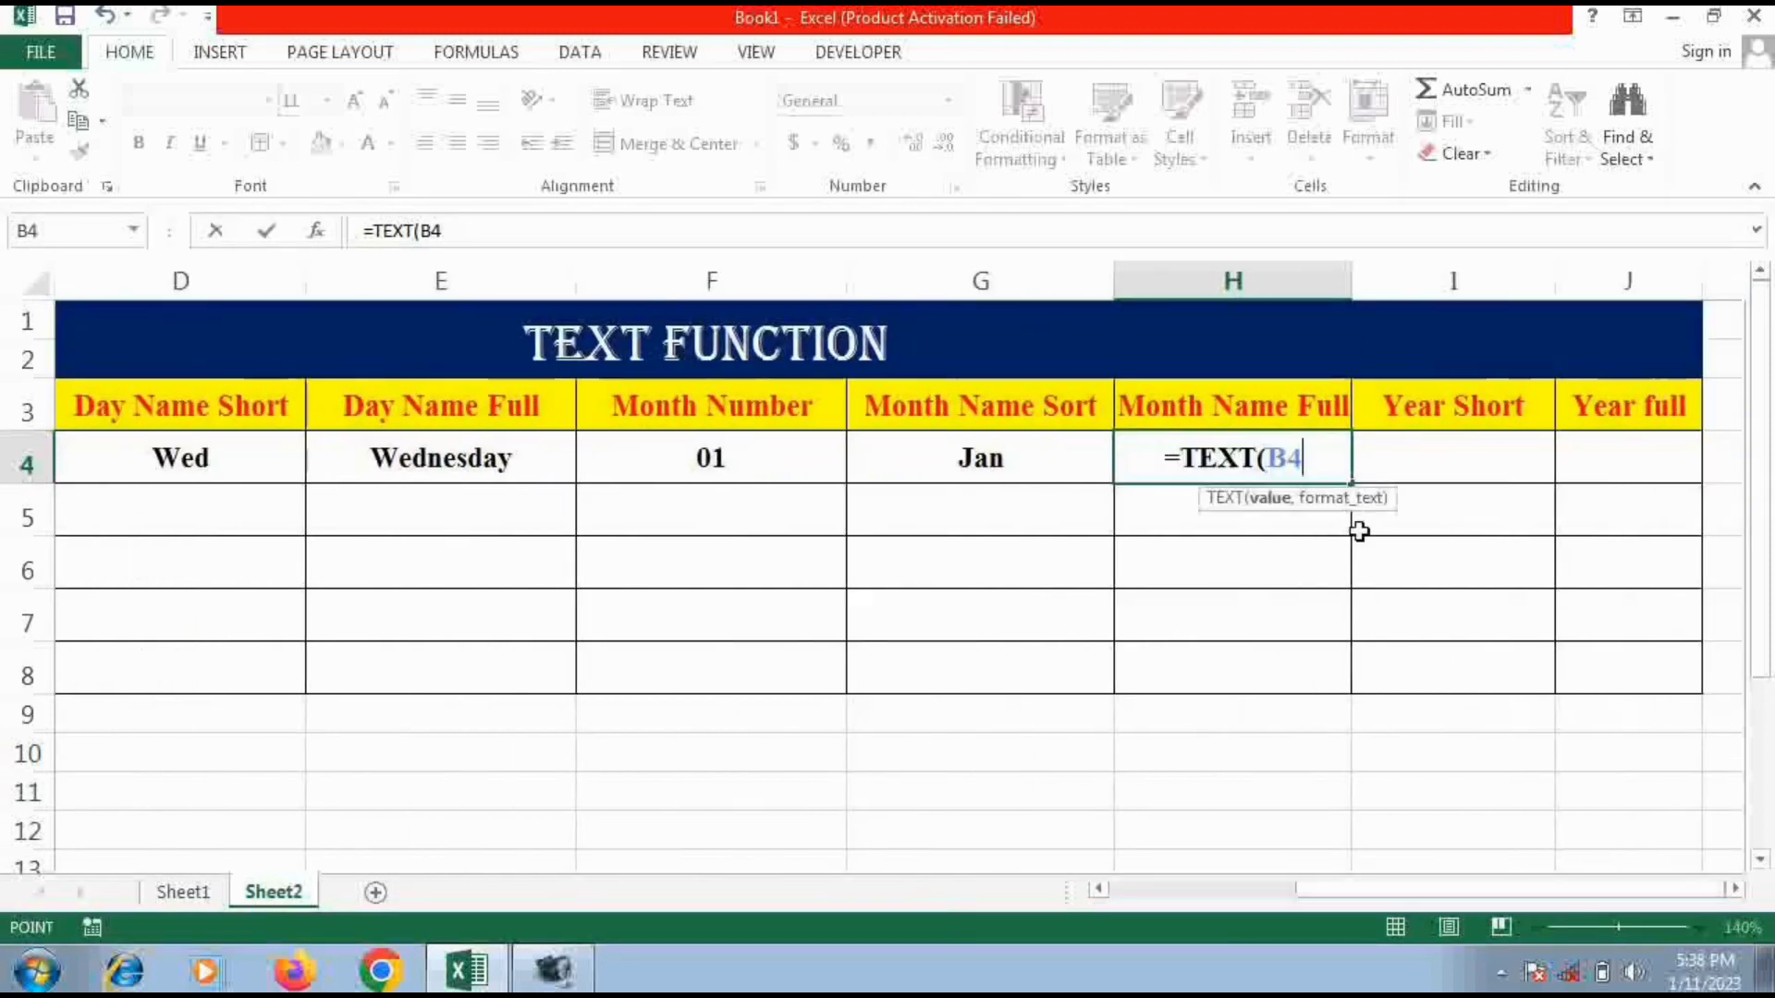
{"action": "type", "text": ",\""}
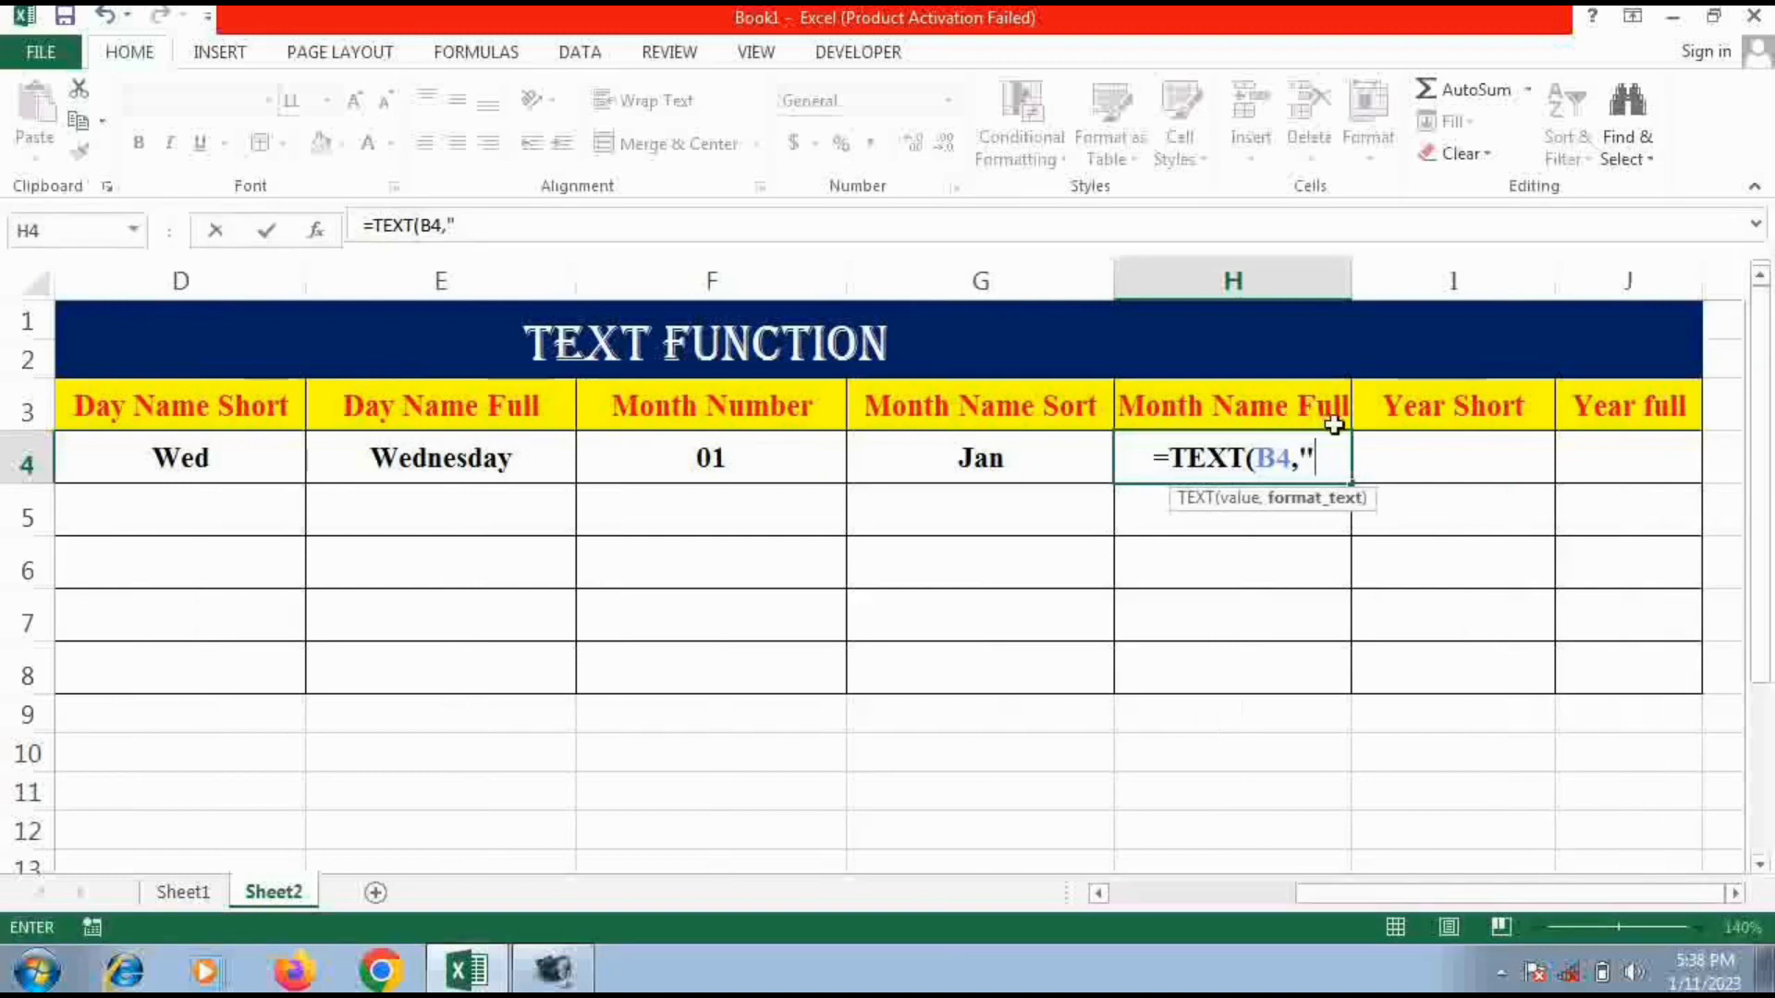
{"action": "type", "text": "MMMM"}
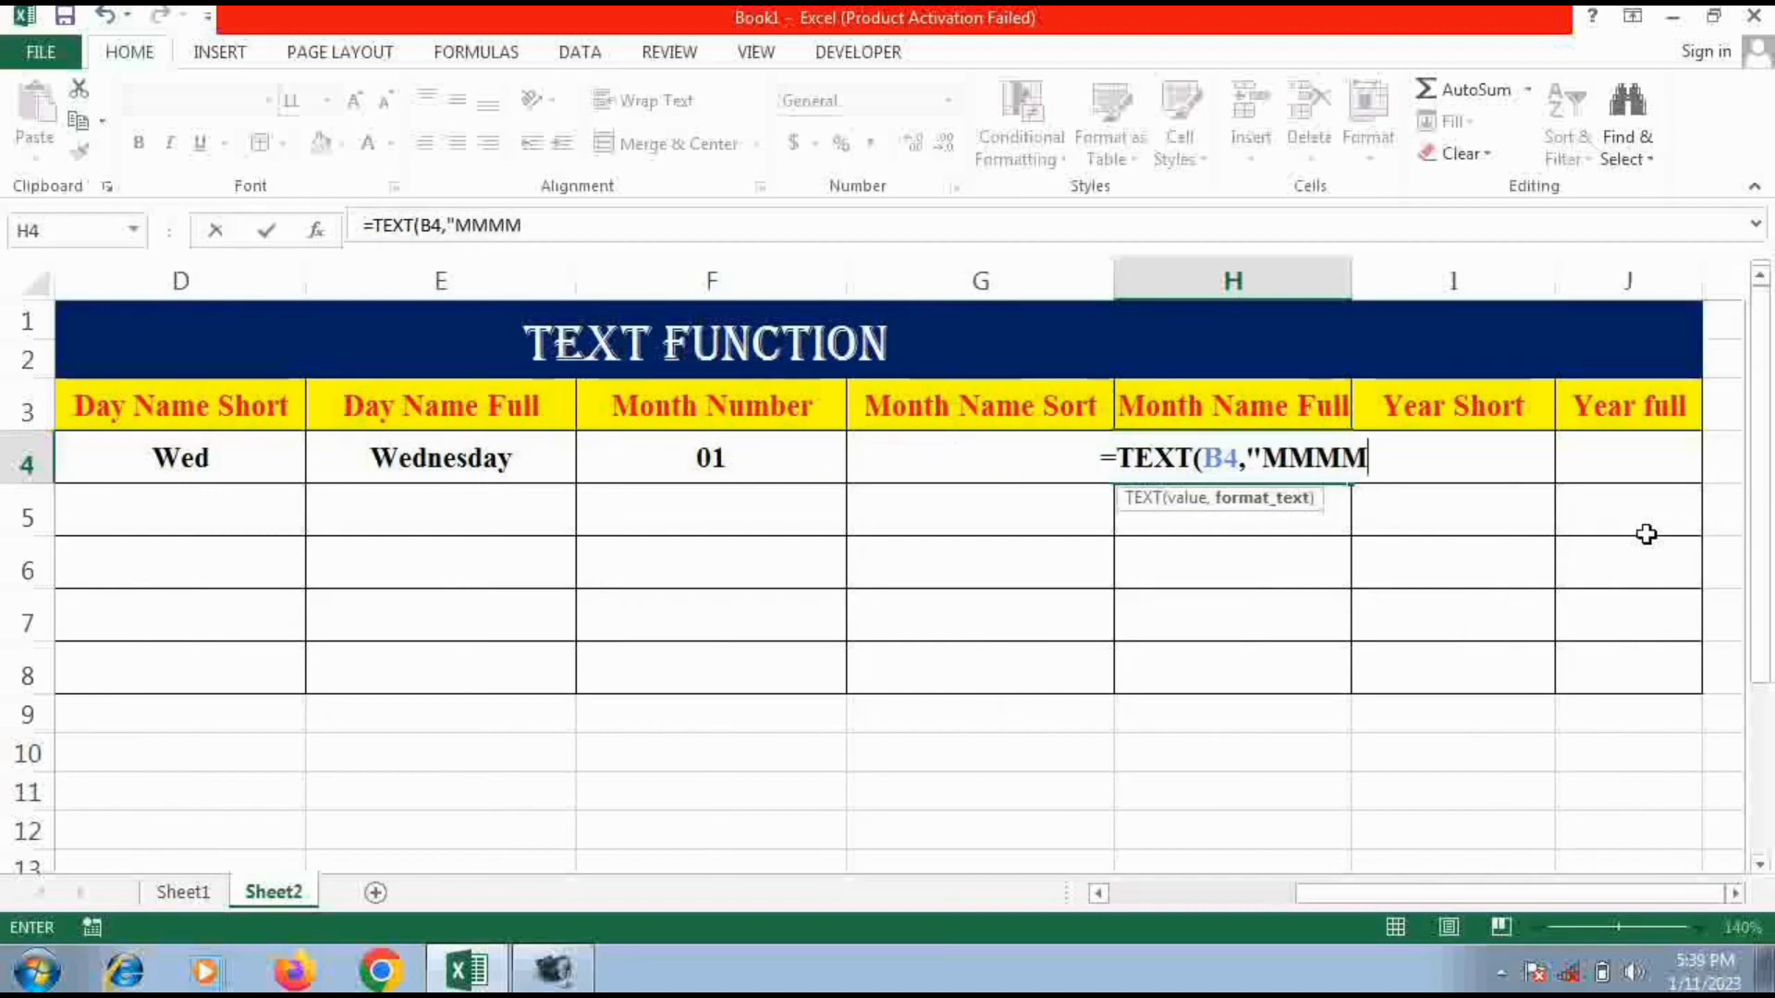
{"action": "type", "text": "\")"}
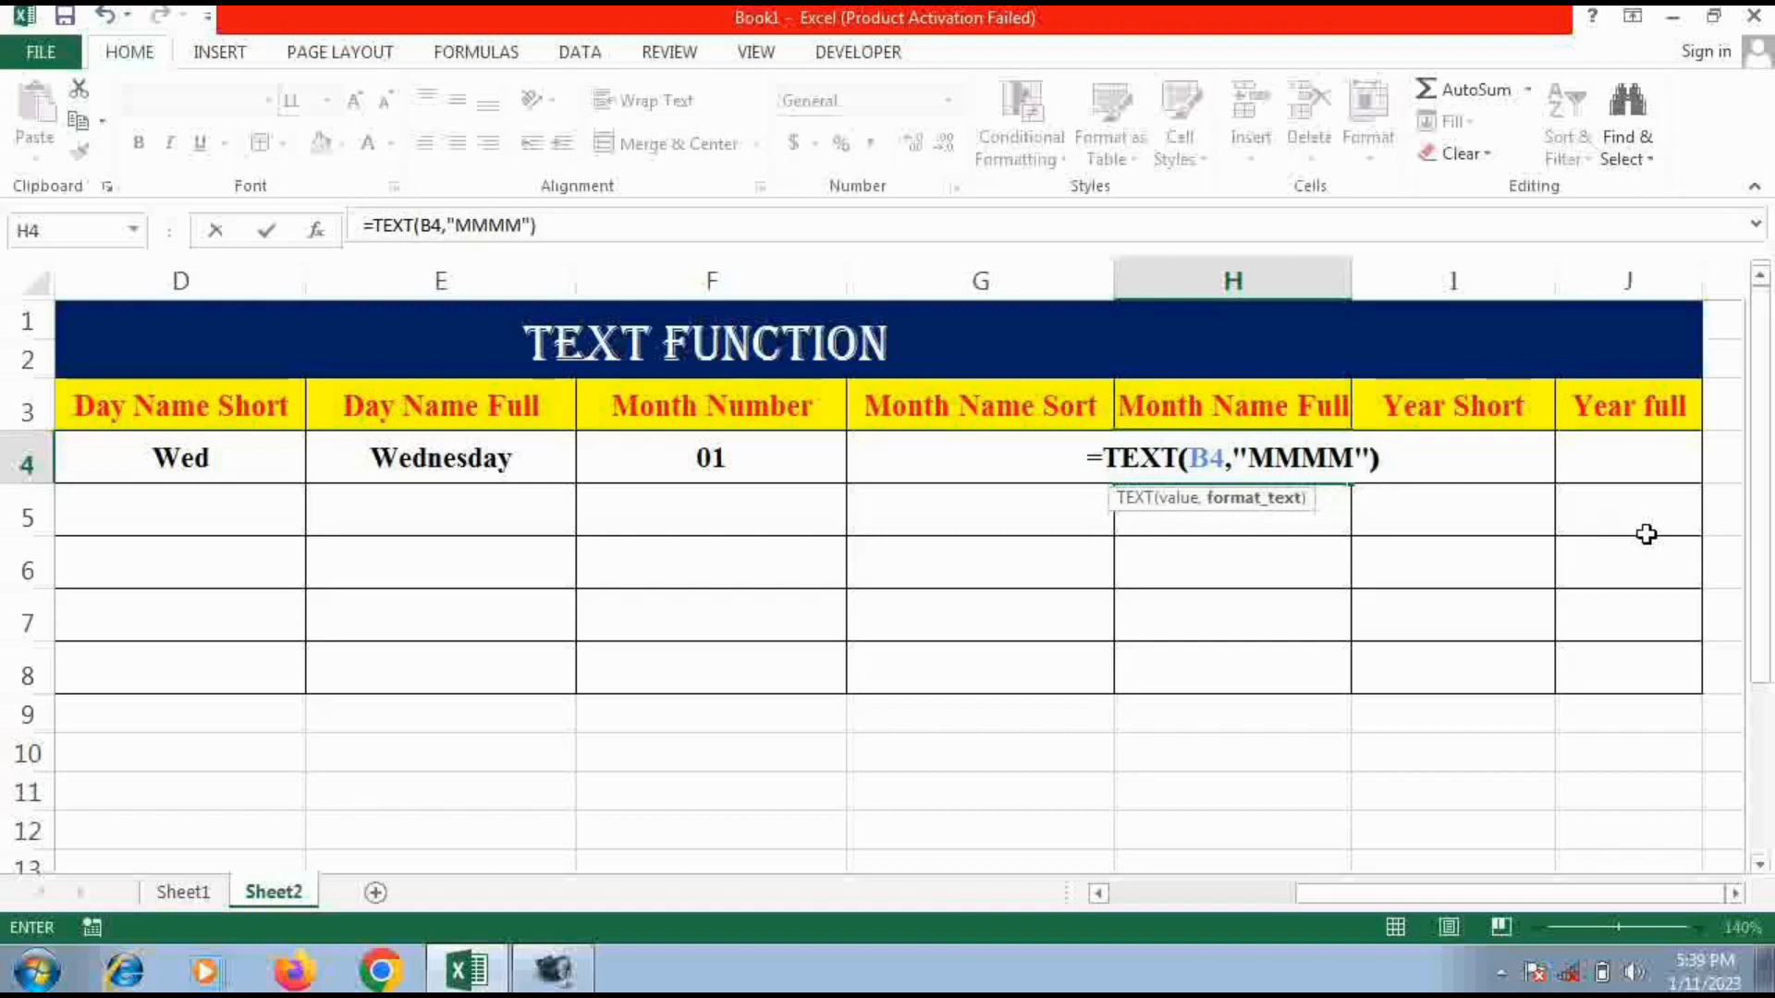
{"action": "key", "text": "Return"}
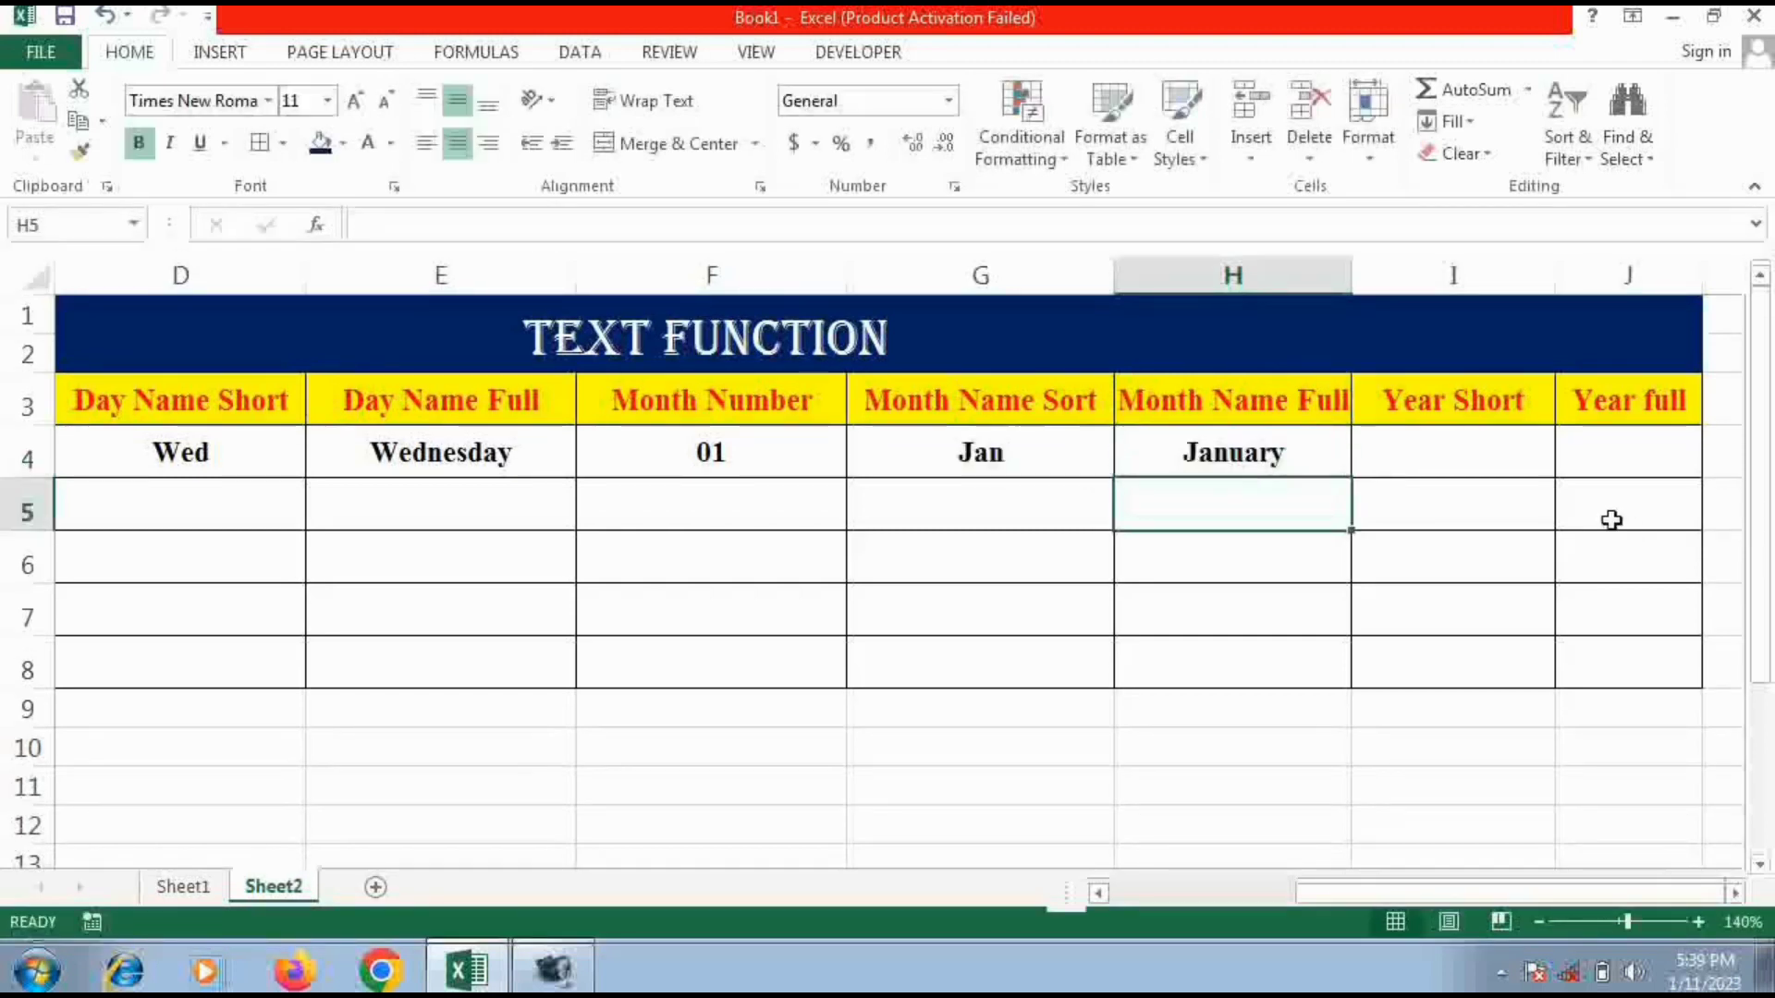
Enter the formula =TEXT(B4,"YY") in cell I4 under Year Short
{"action": "left_click", "coordinate": [1508, 468]}
{"action": "type", "text": "=text"}
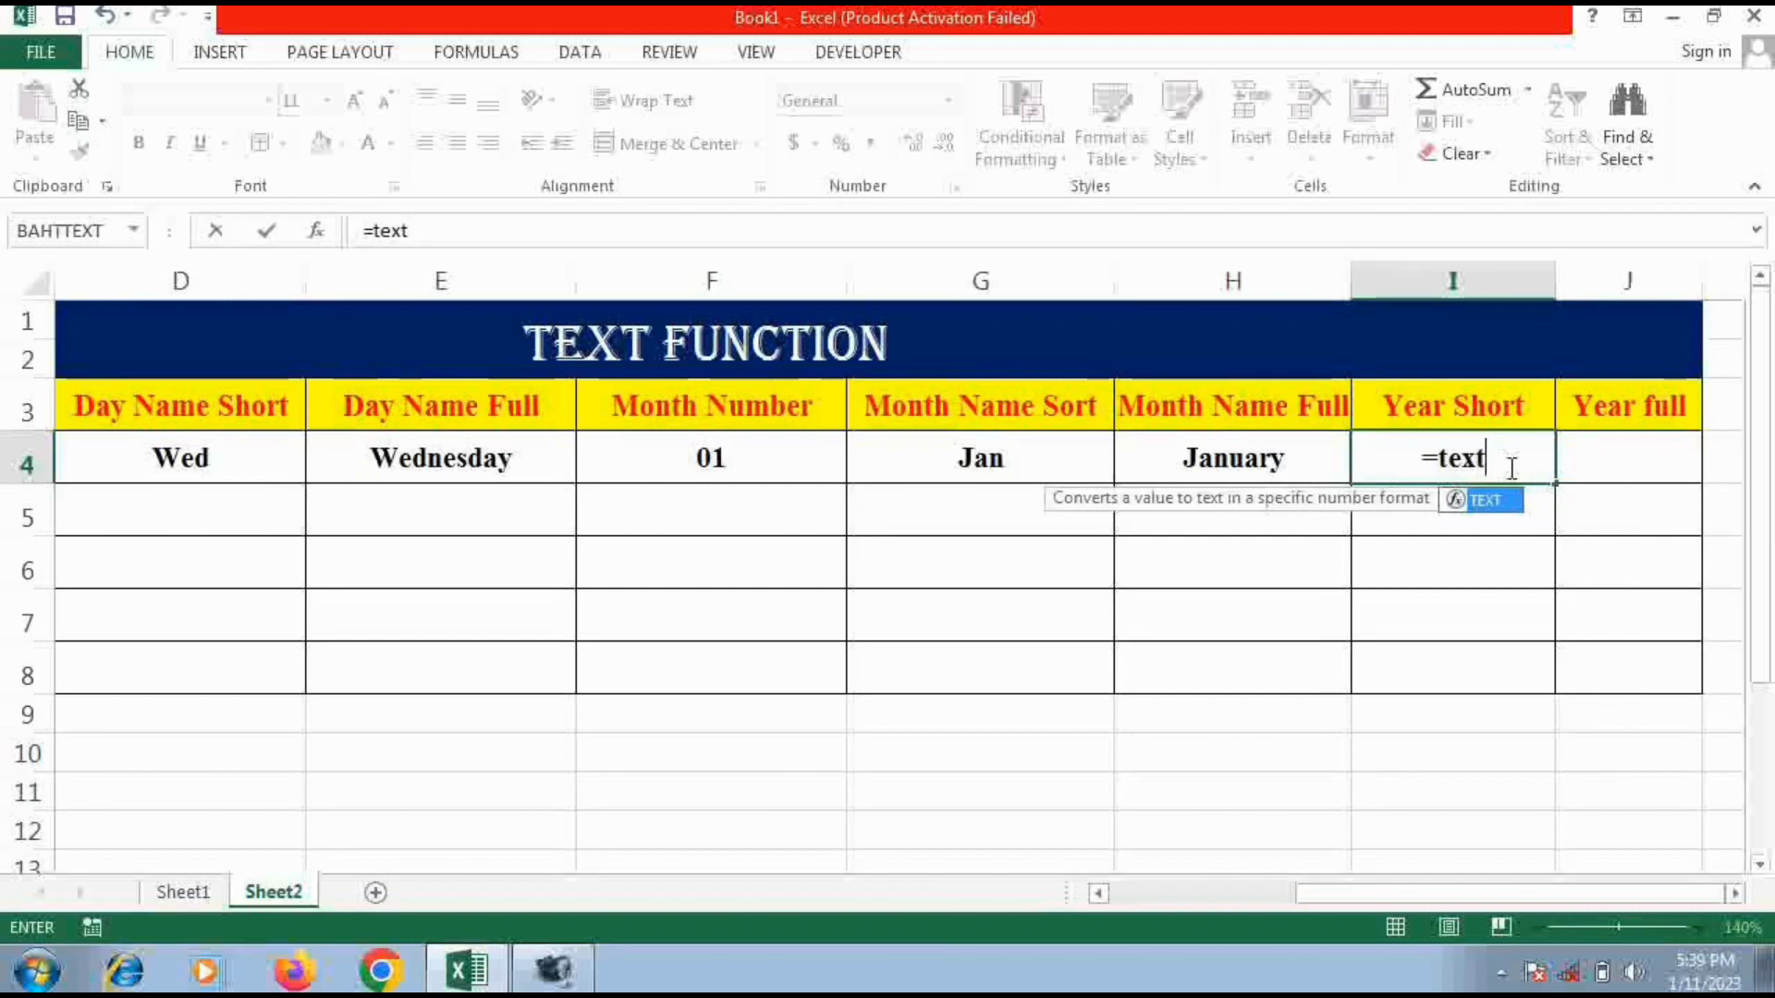
{"action": "key", "text": "Tab"}
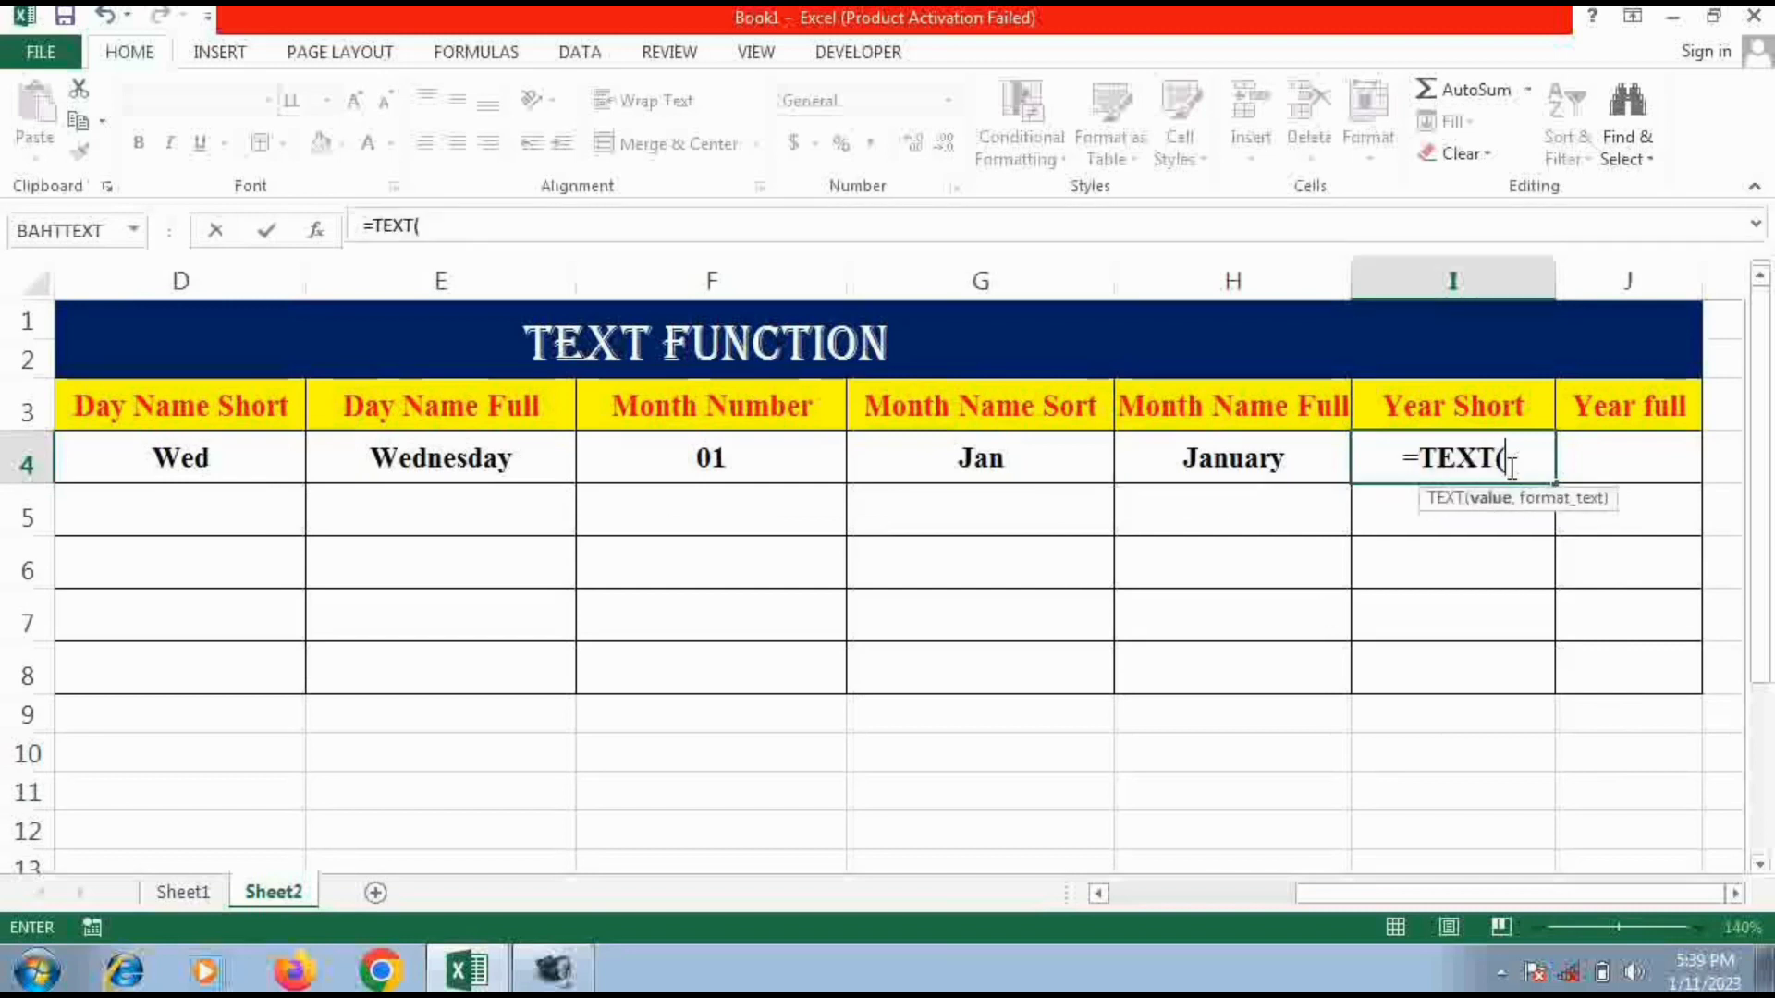
{"action": "left_click_drag", "start_coordinate": [1485, 896], "coordinate": [1312, 891]}
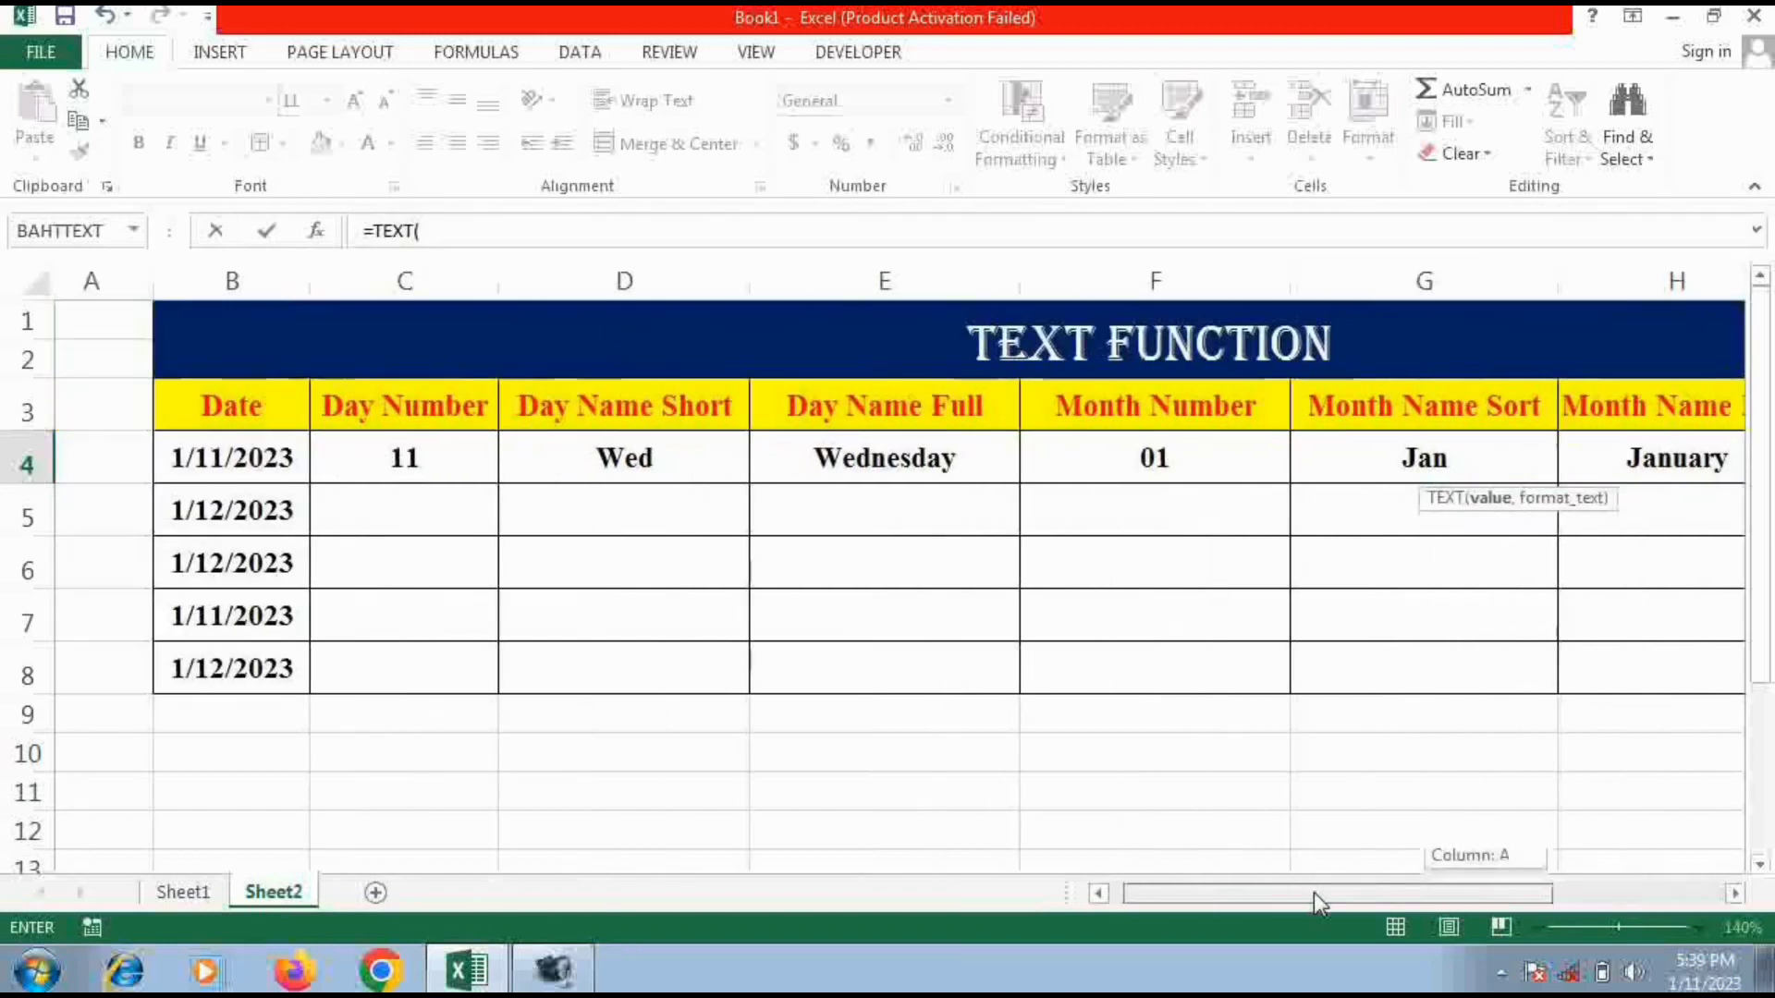
{"action": "left_click", "coordinate": [217, 455]}
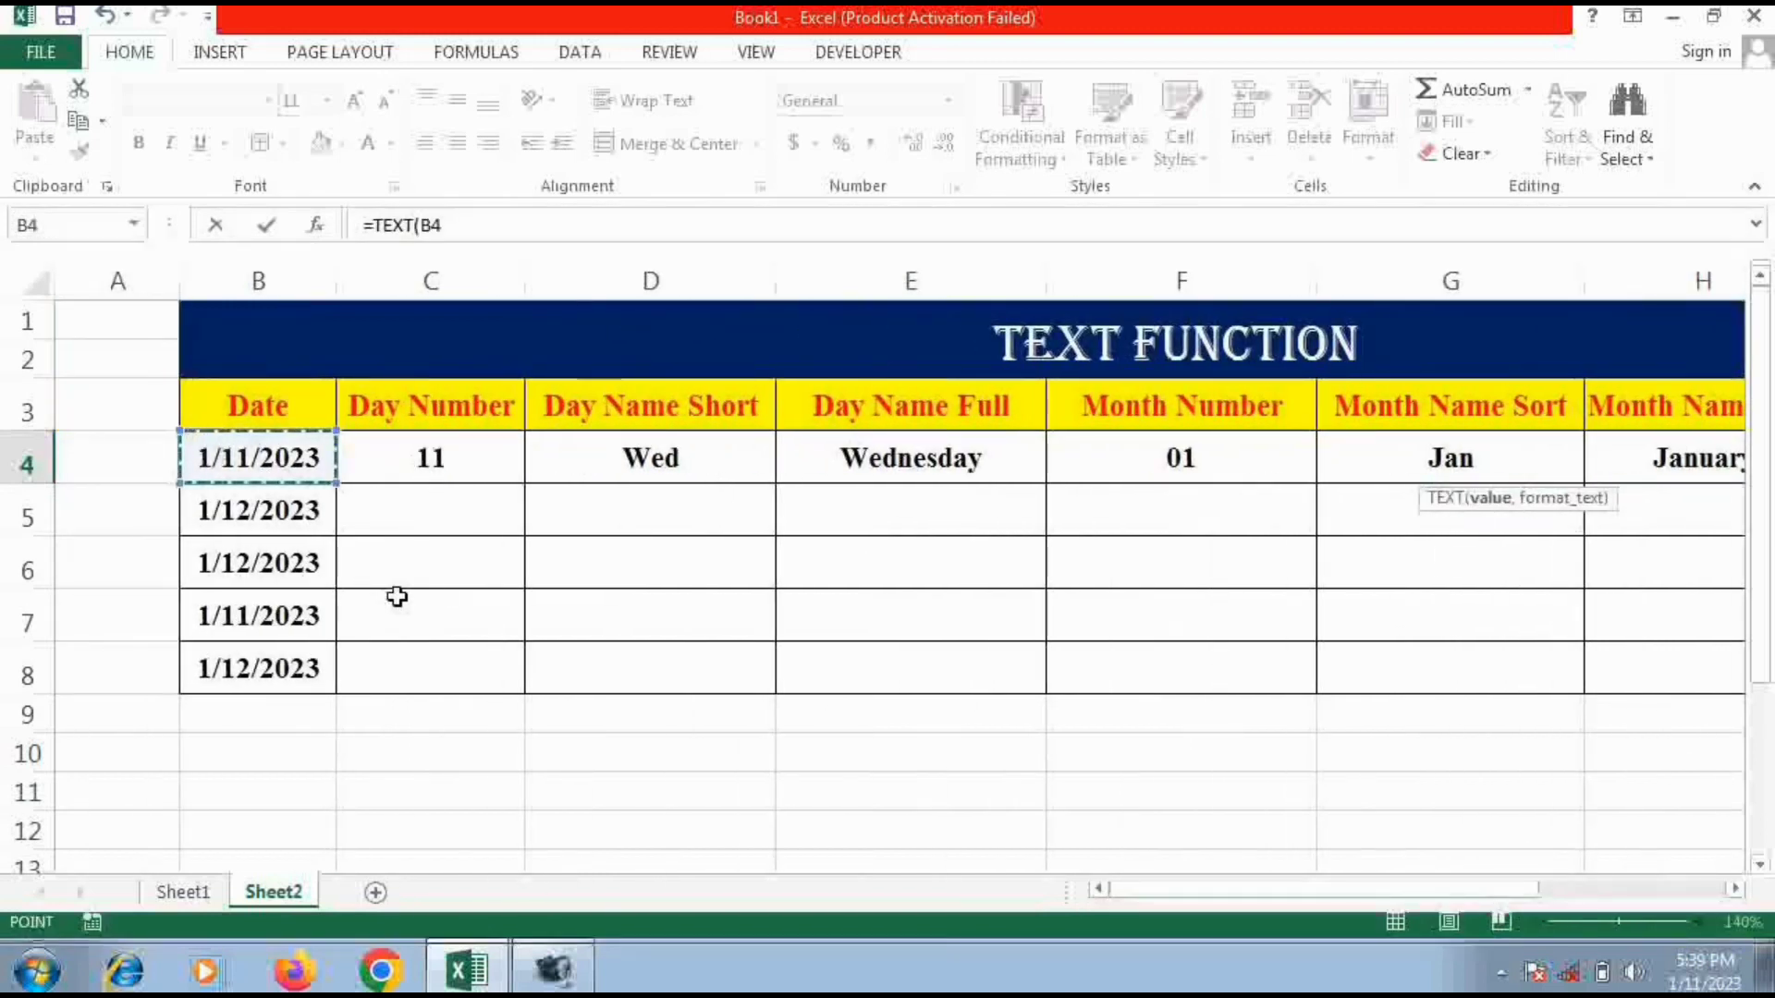
{"action": "type", "text": ","}
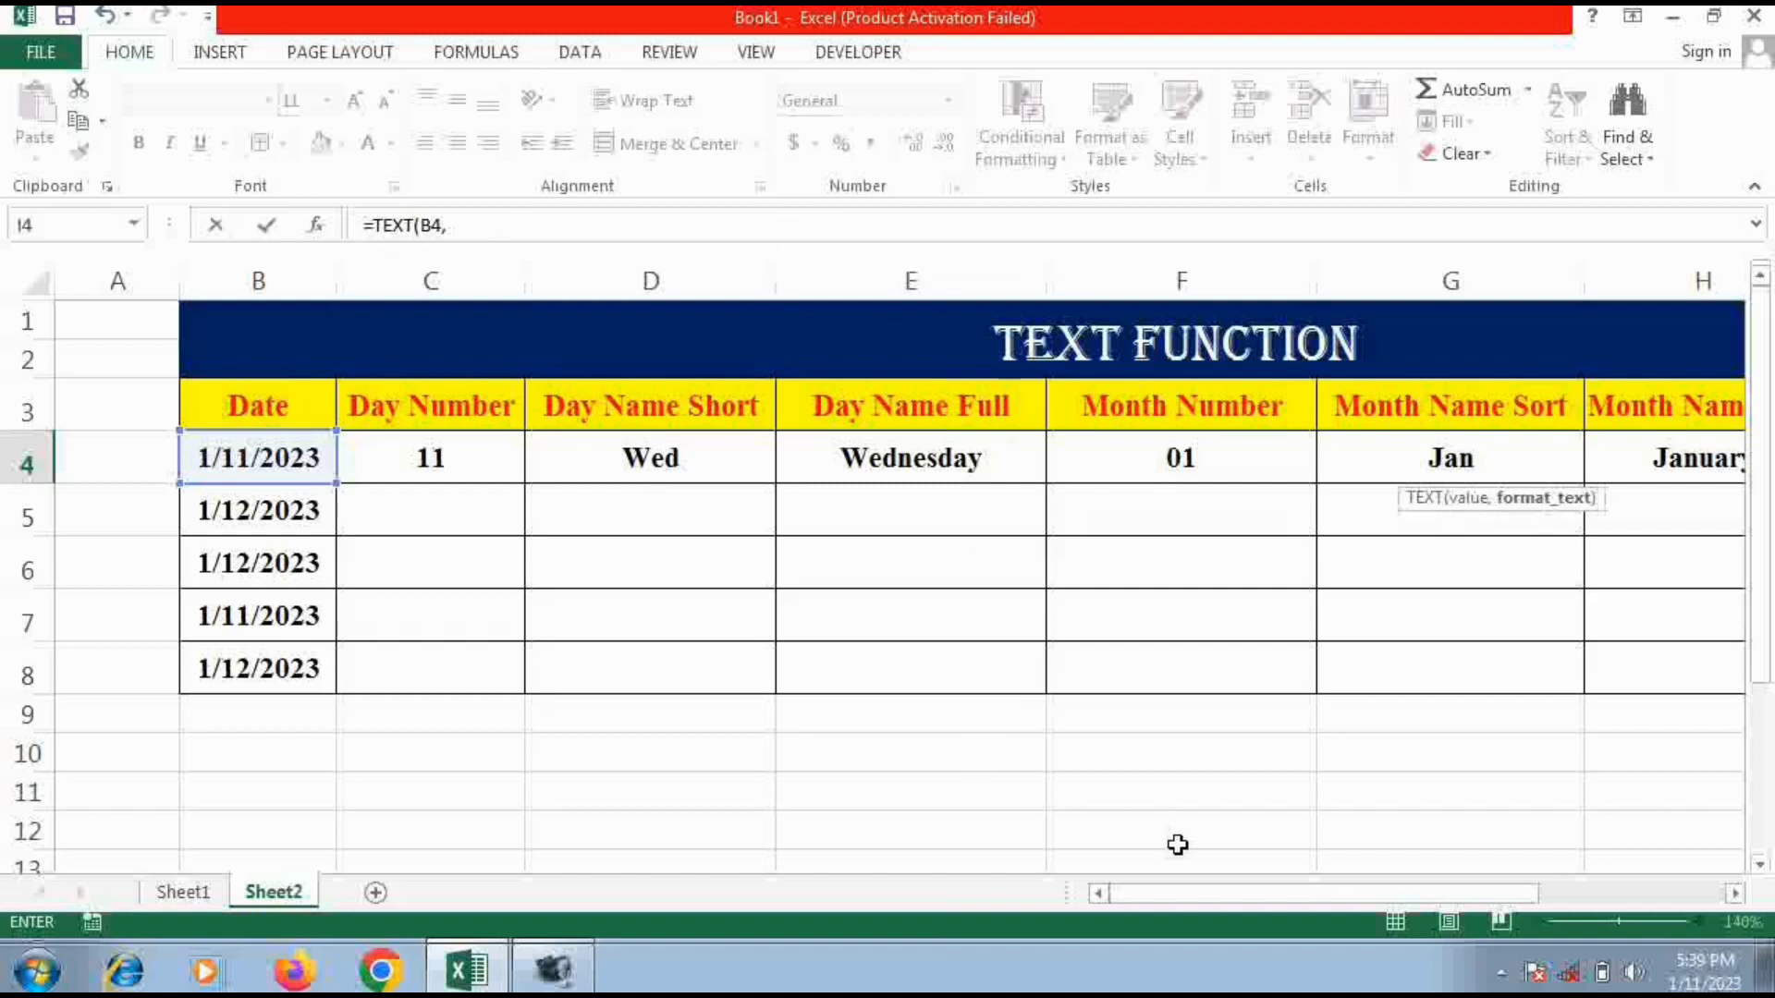
{"action": "left_click_drag", "start_coordinate": [1205, 891], "coordinate": [1407, 887]}
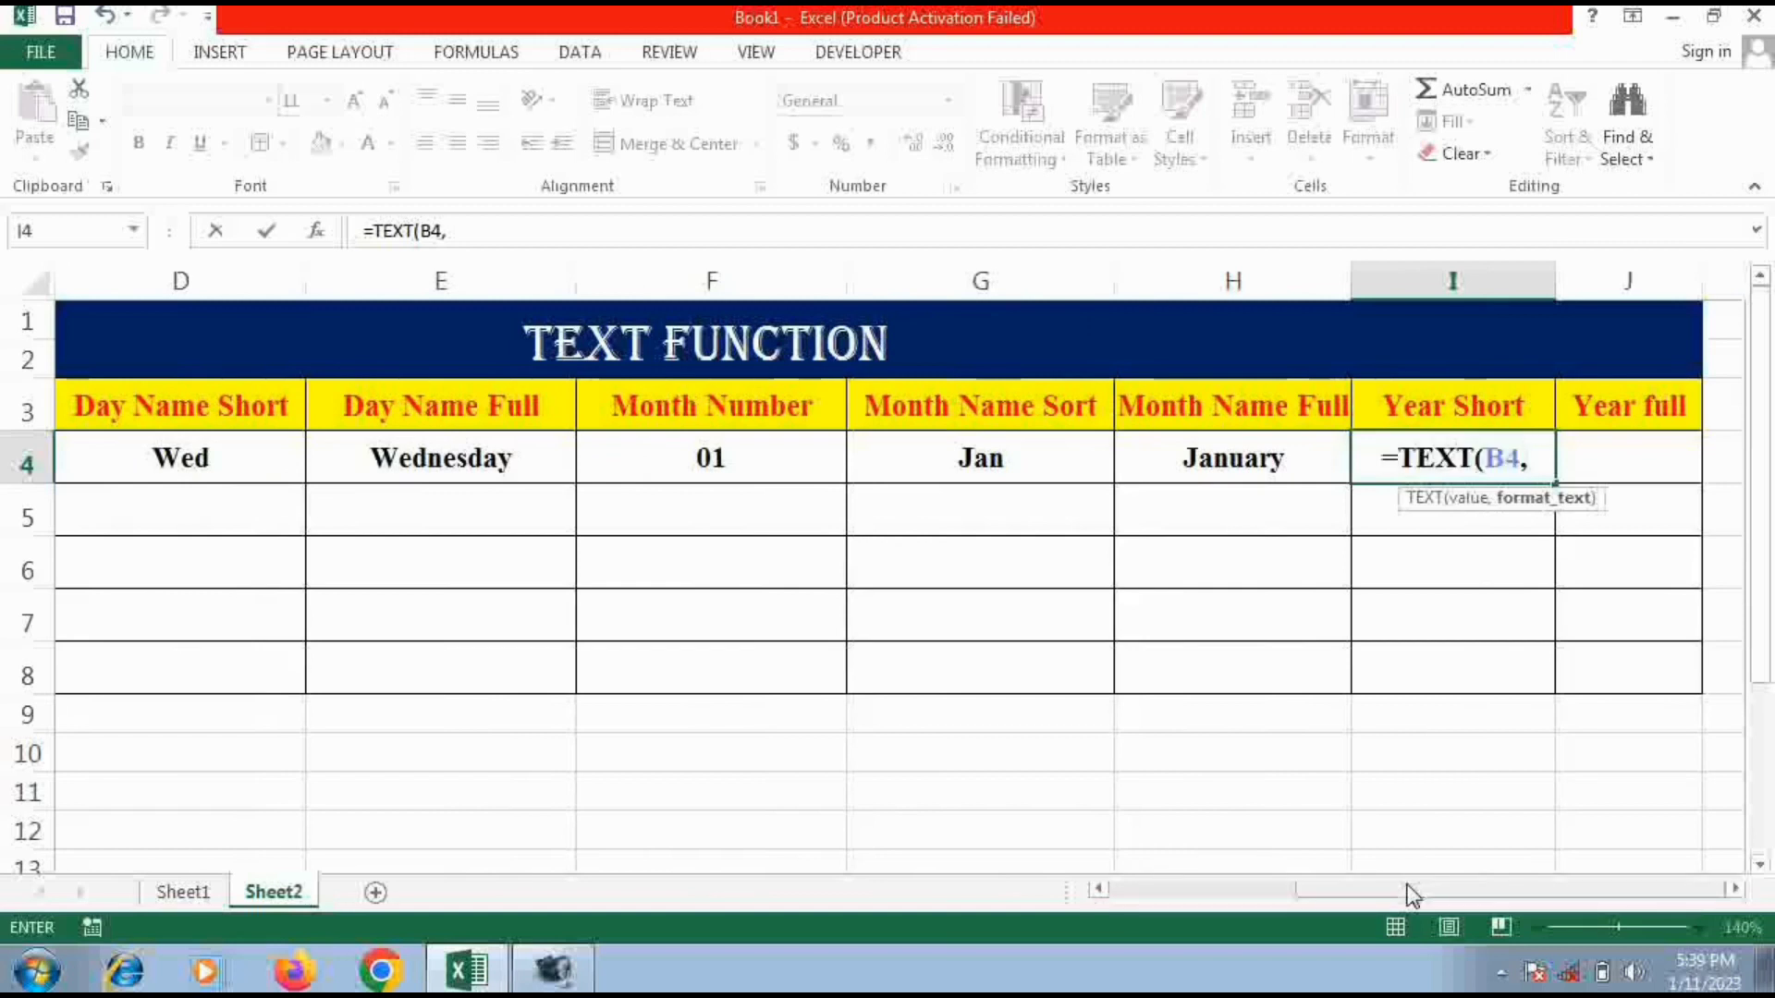
{"action": "type", "text": "\"Y"}
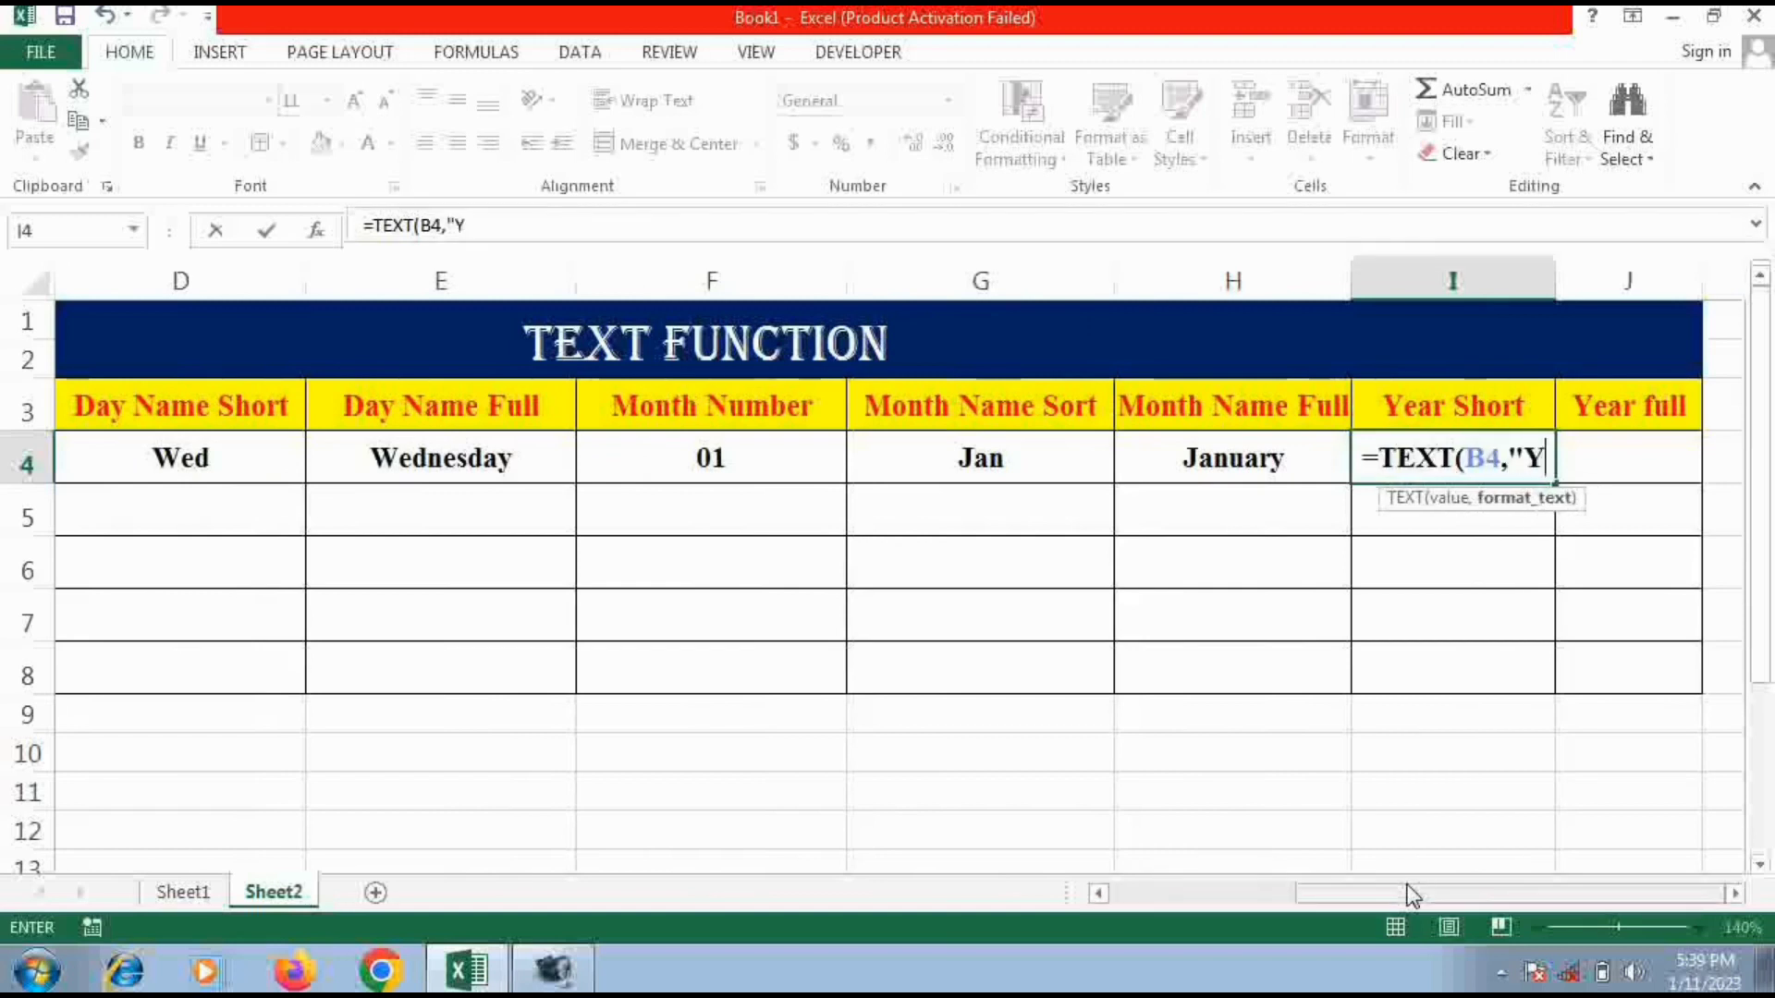
{"action": "type", "text": "Y\""}
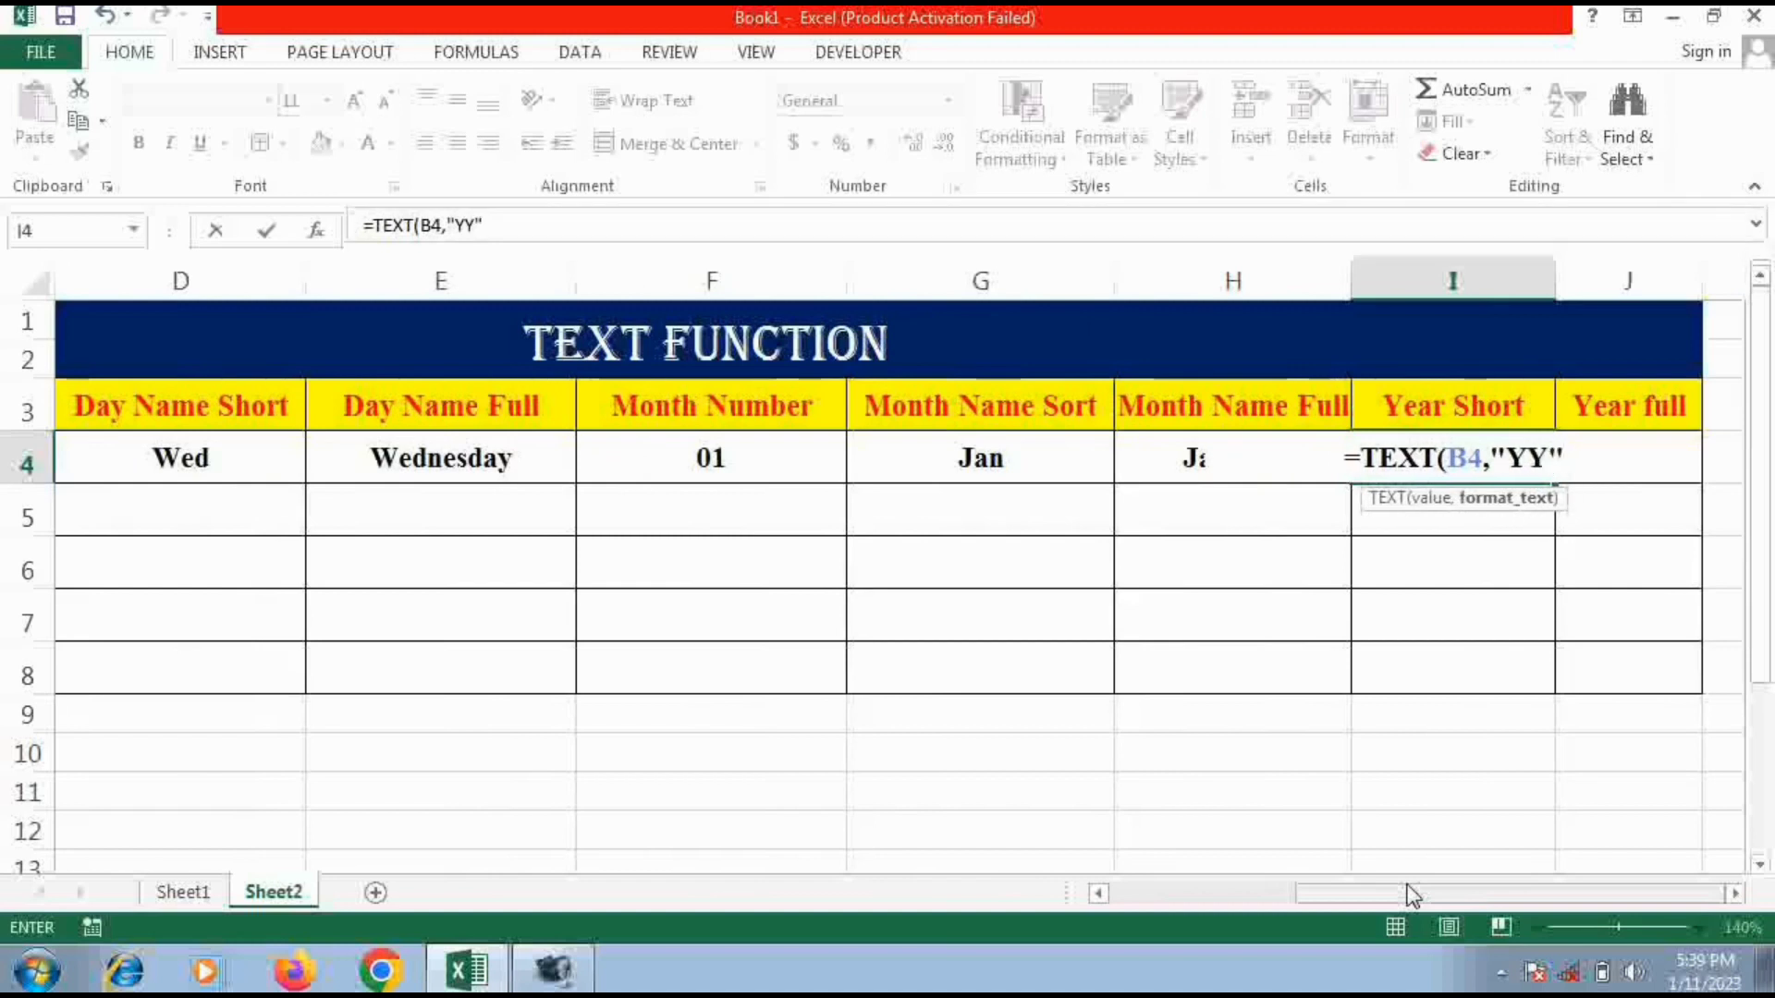
{"action": "key", "text": "Return"}
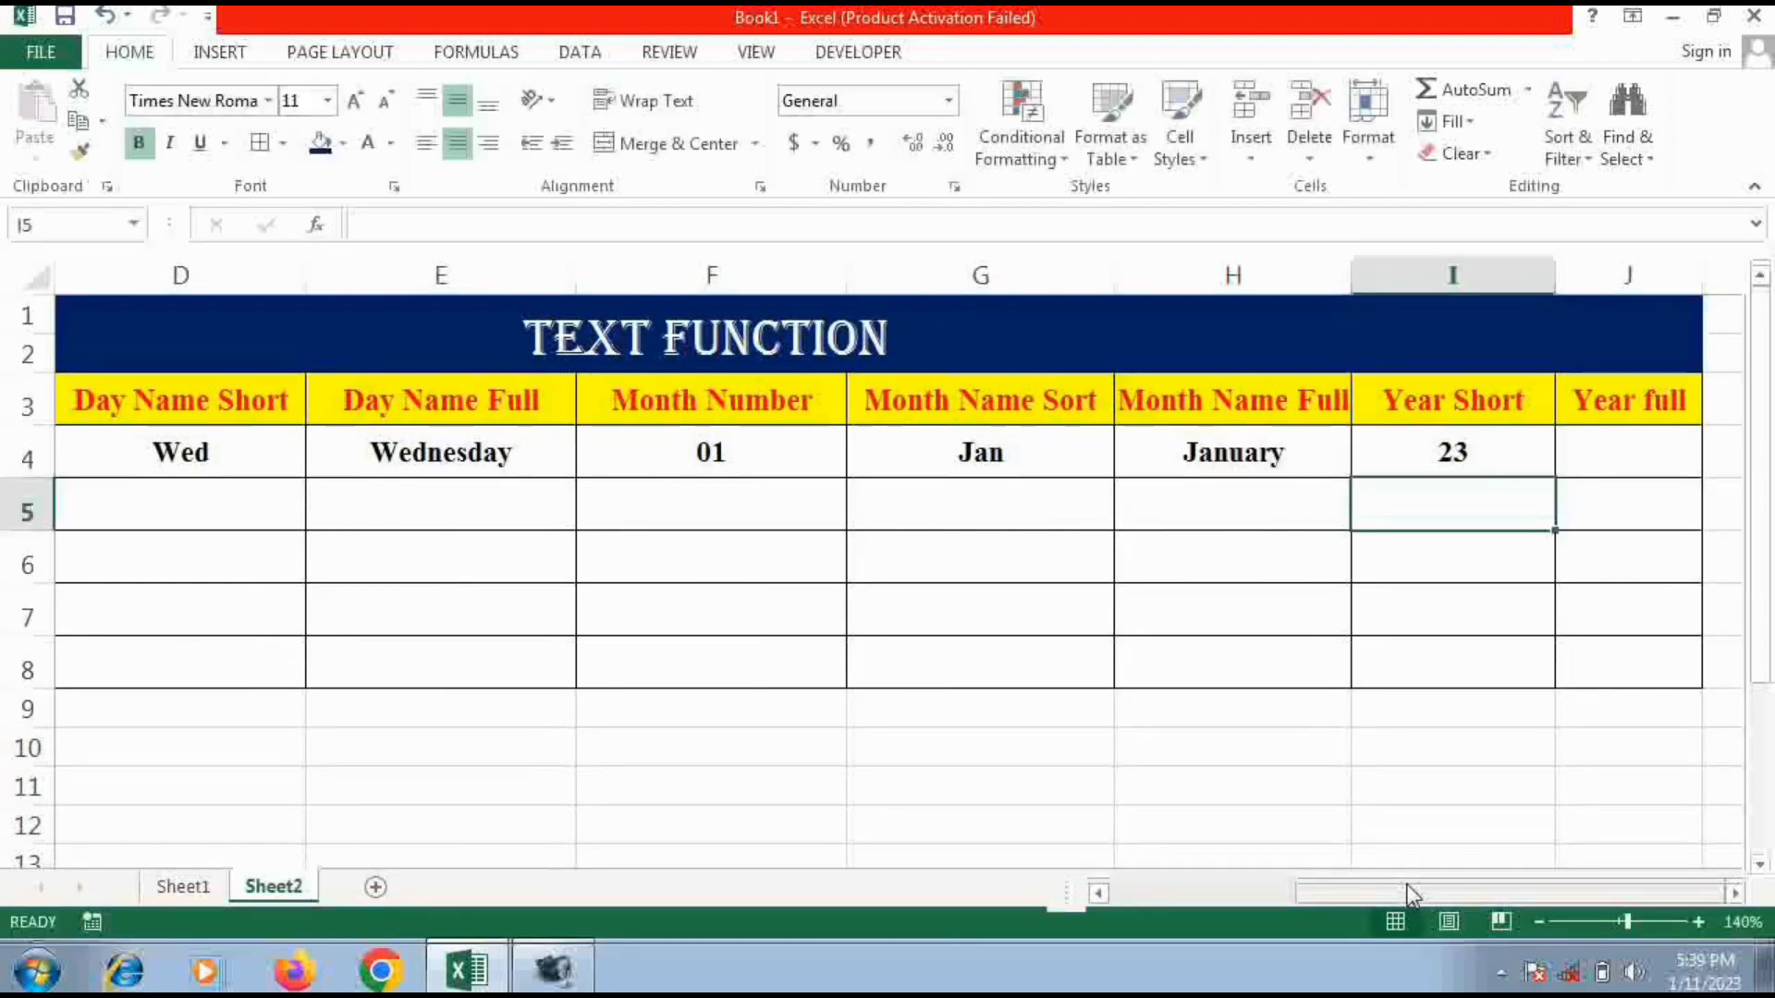
Enter the formula =TEXT(B4,"YYY") in cell J4 under Year full
{"action": "left_click", "coordinate": [1638, 462]}
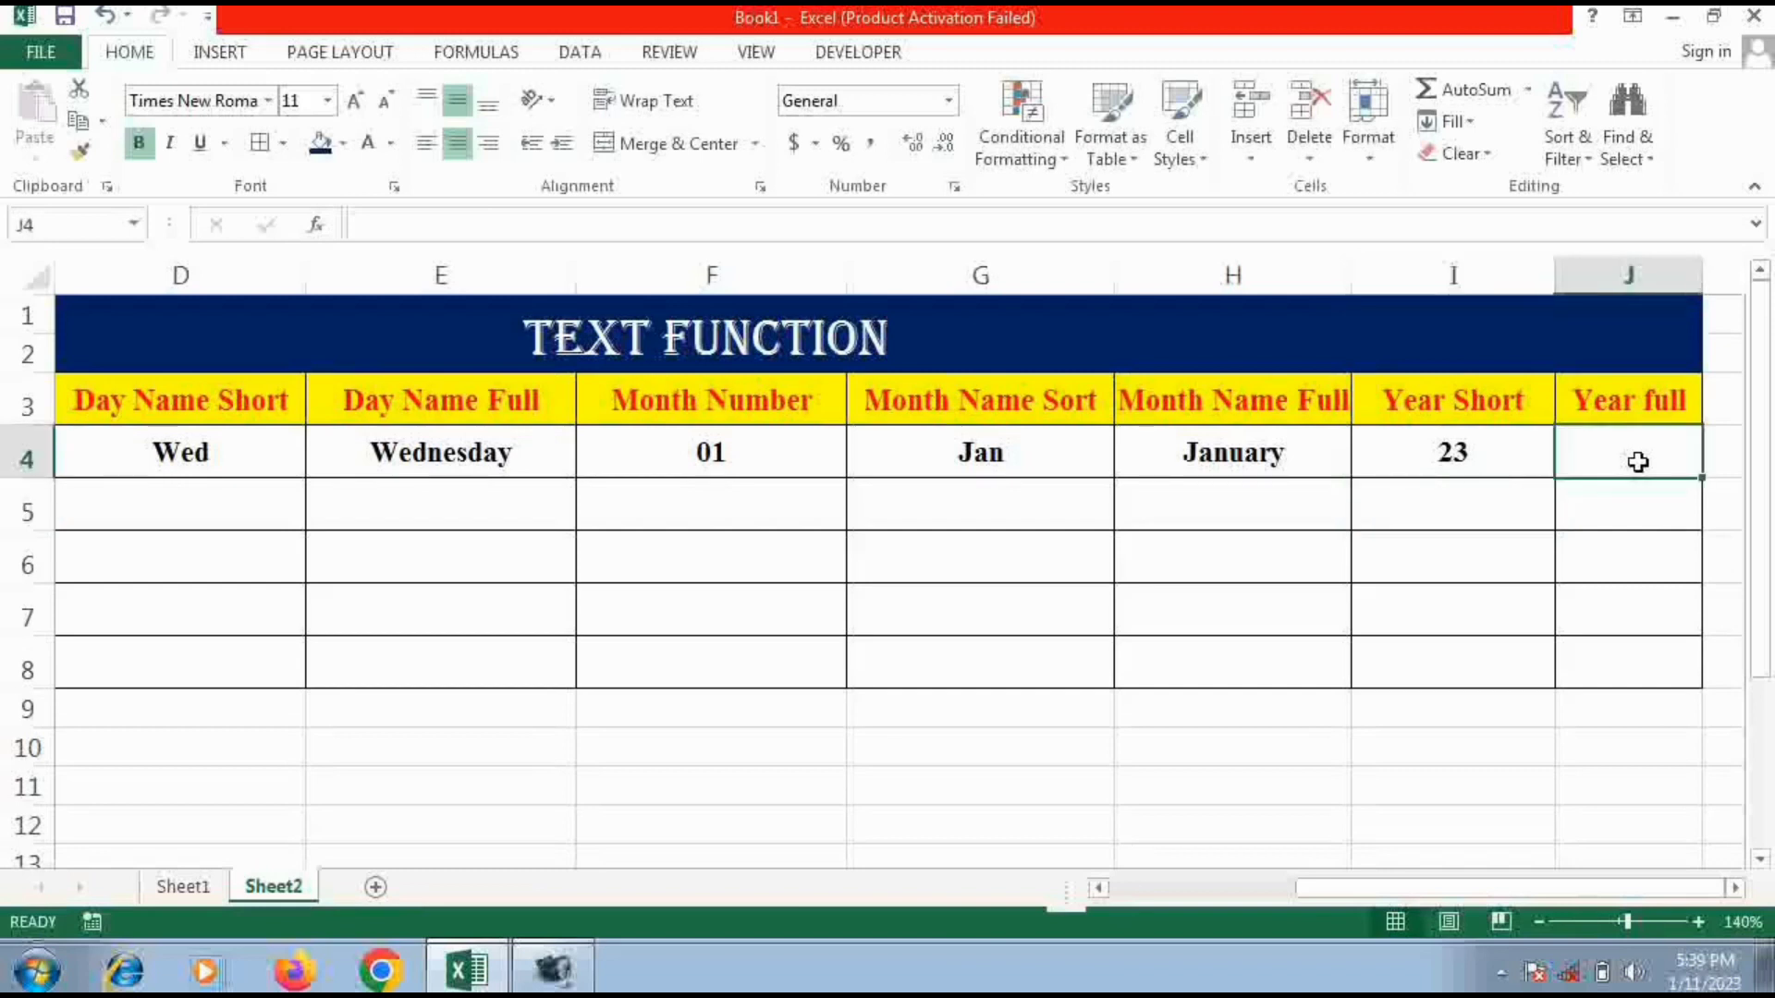
{"action": "type", "text": "="}
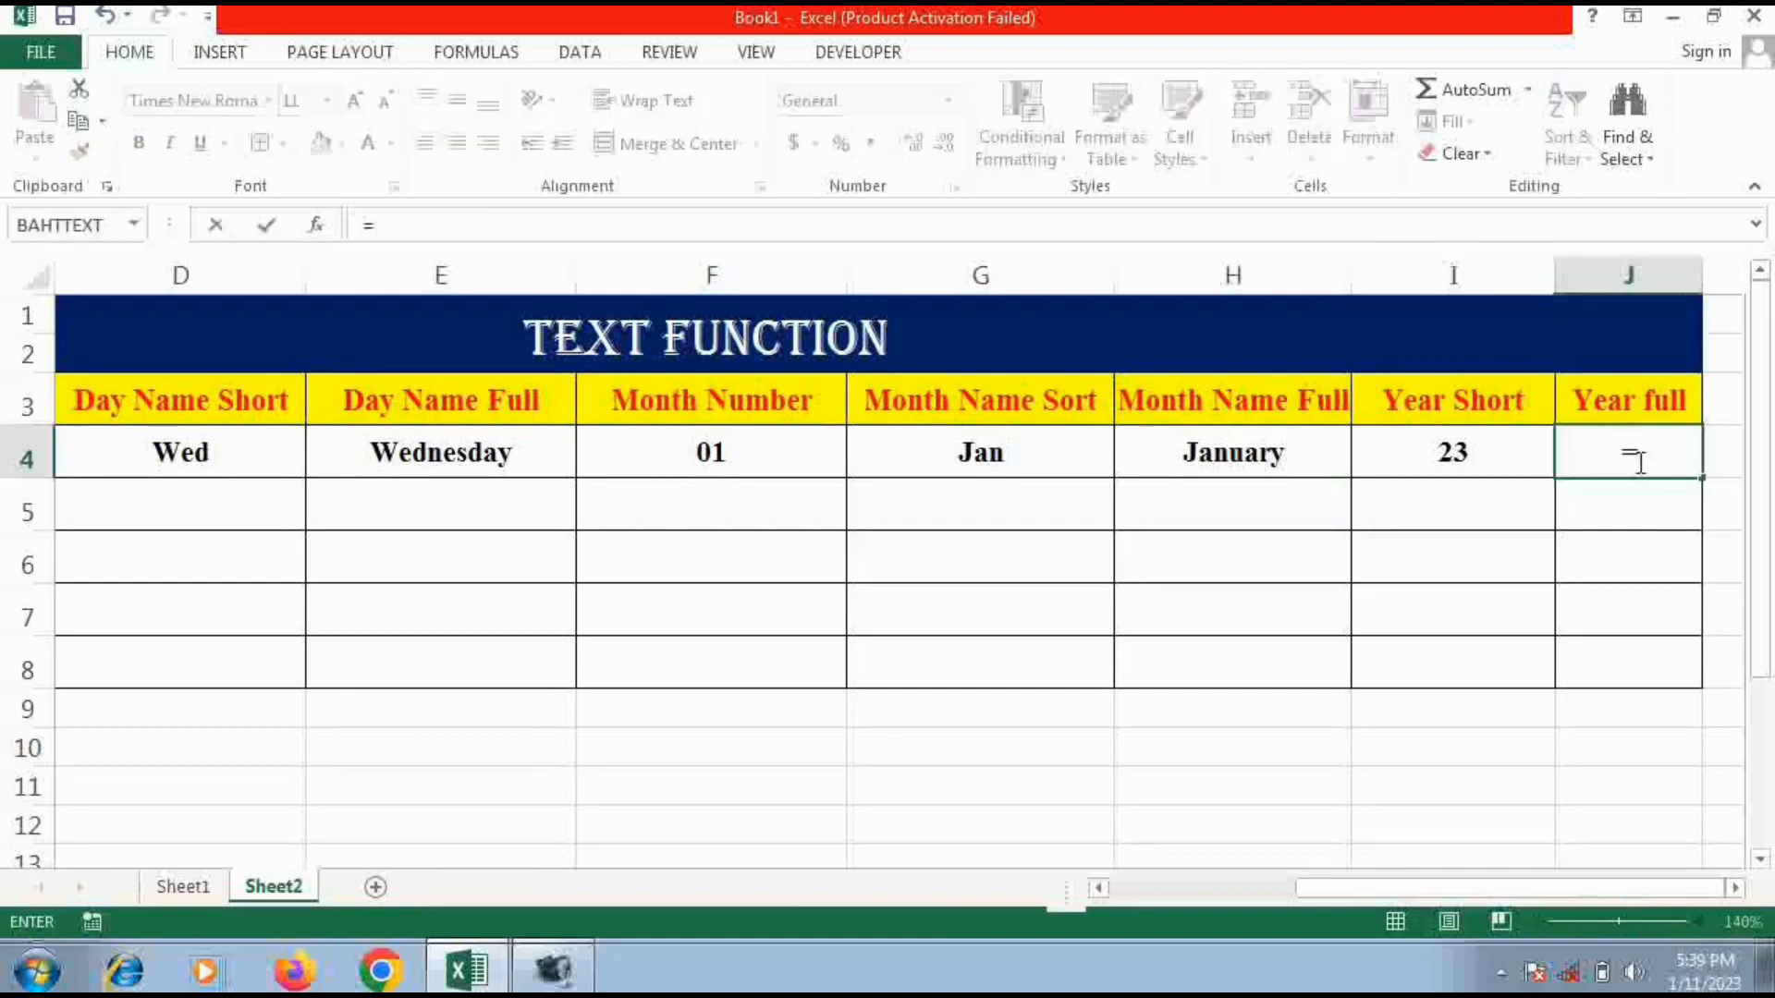
{"action": "type", "text": "tex"}
{"action": "key", "text": "Tab"}
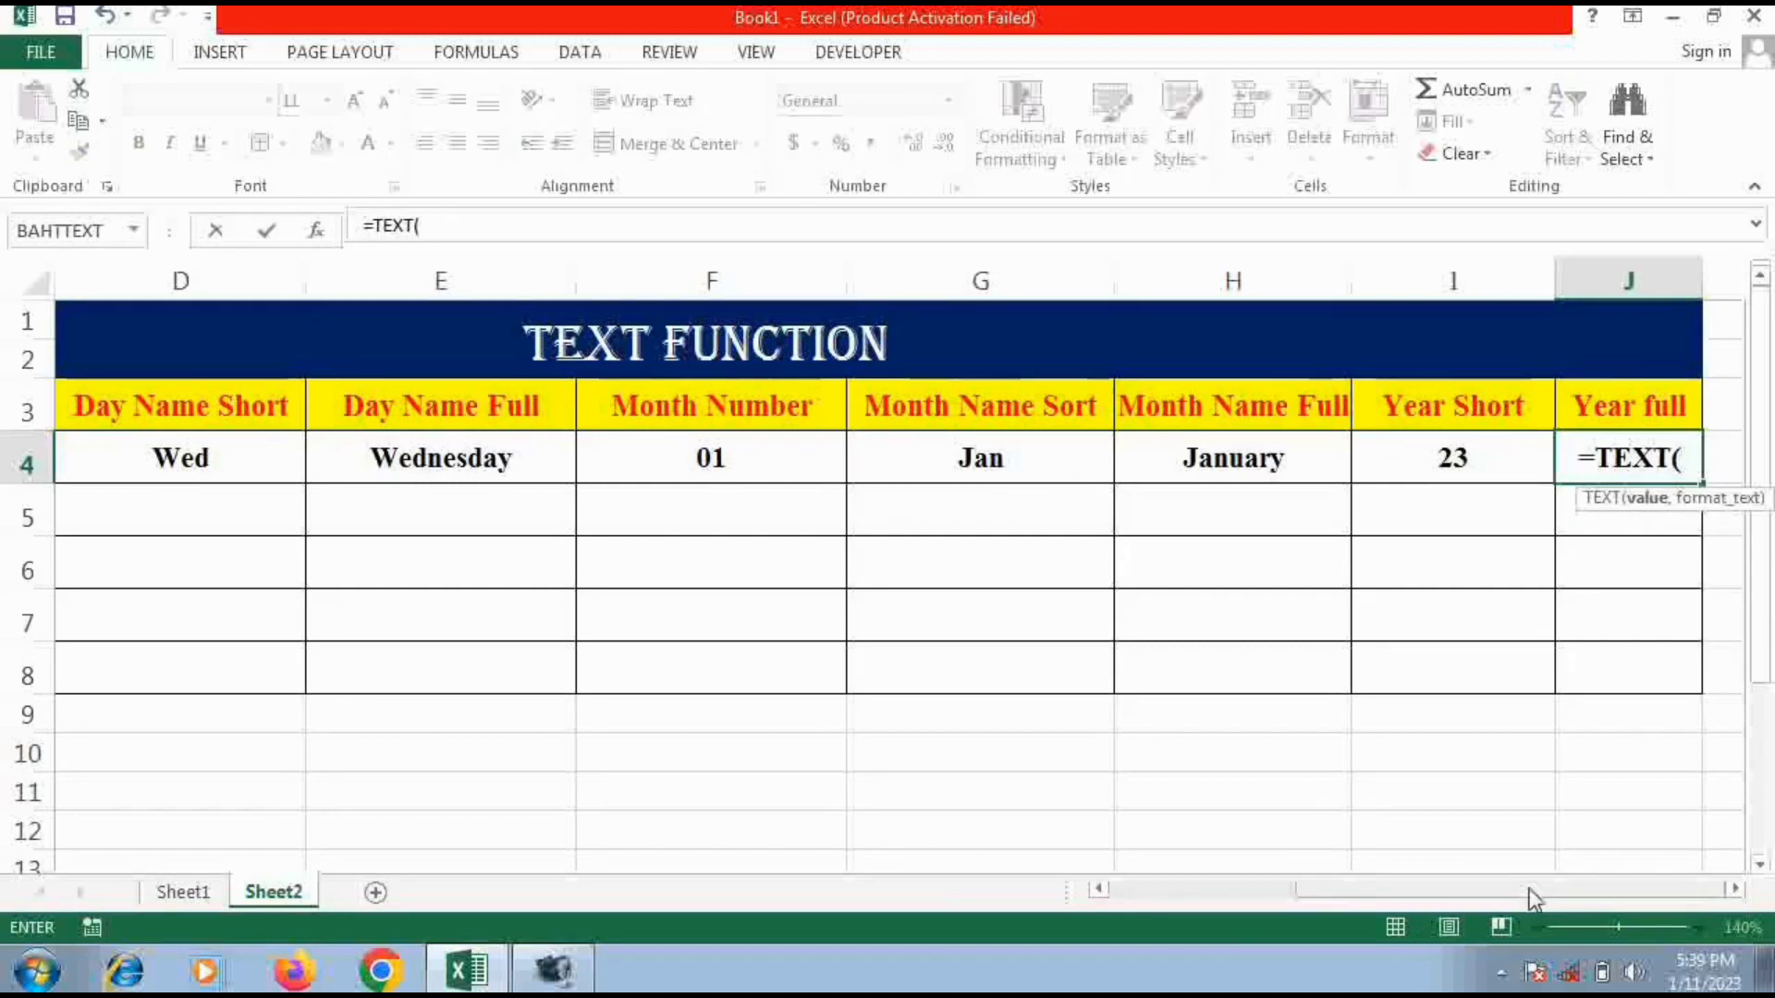
{"action": "left_click_drag", "start_coordinate": [1529, 889], "coordinate": [1277, 891]}
{"action": "left_click", "coordinate": [273, 455]}
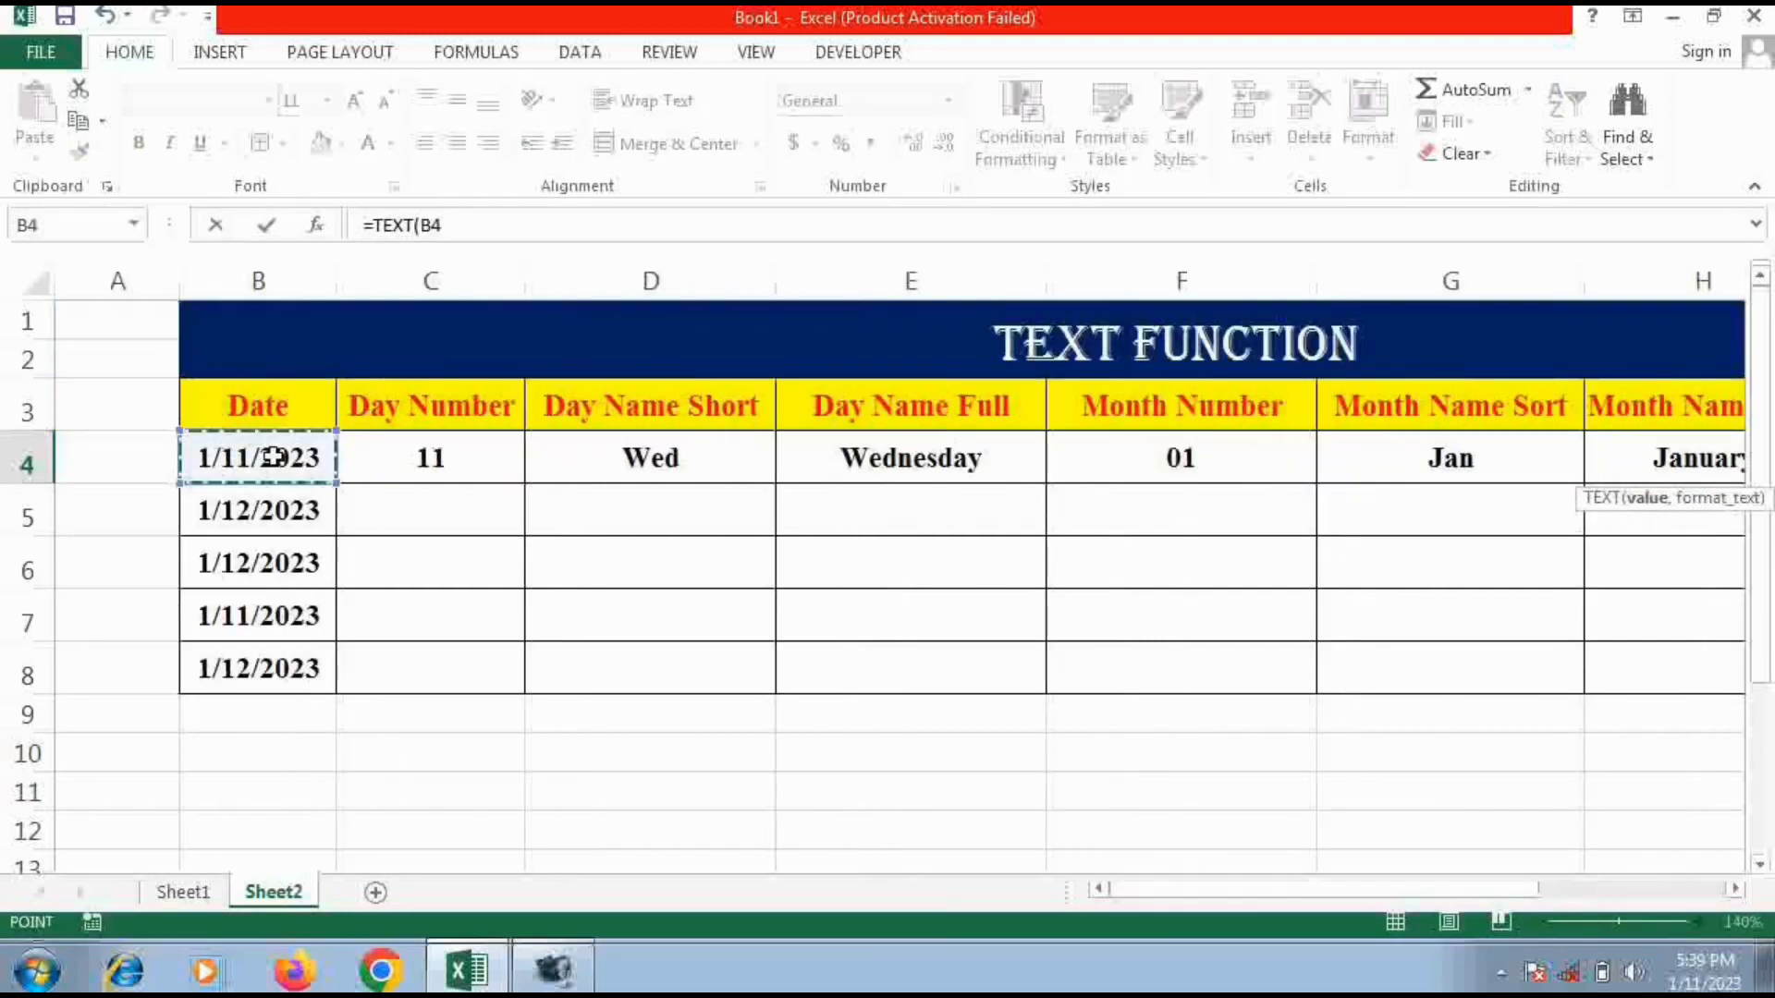
{"action": "type", "text": ",\""}
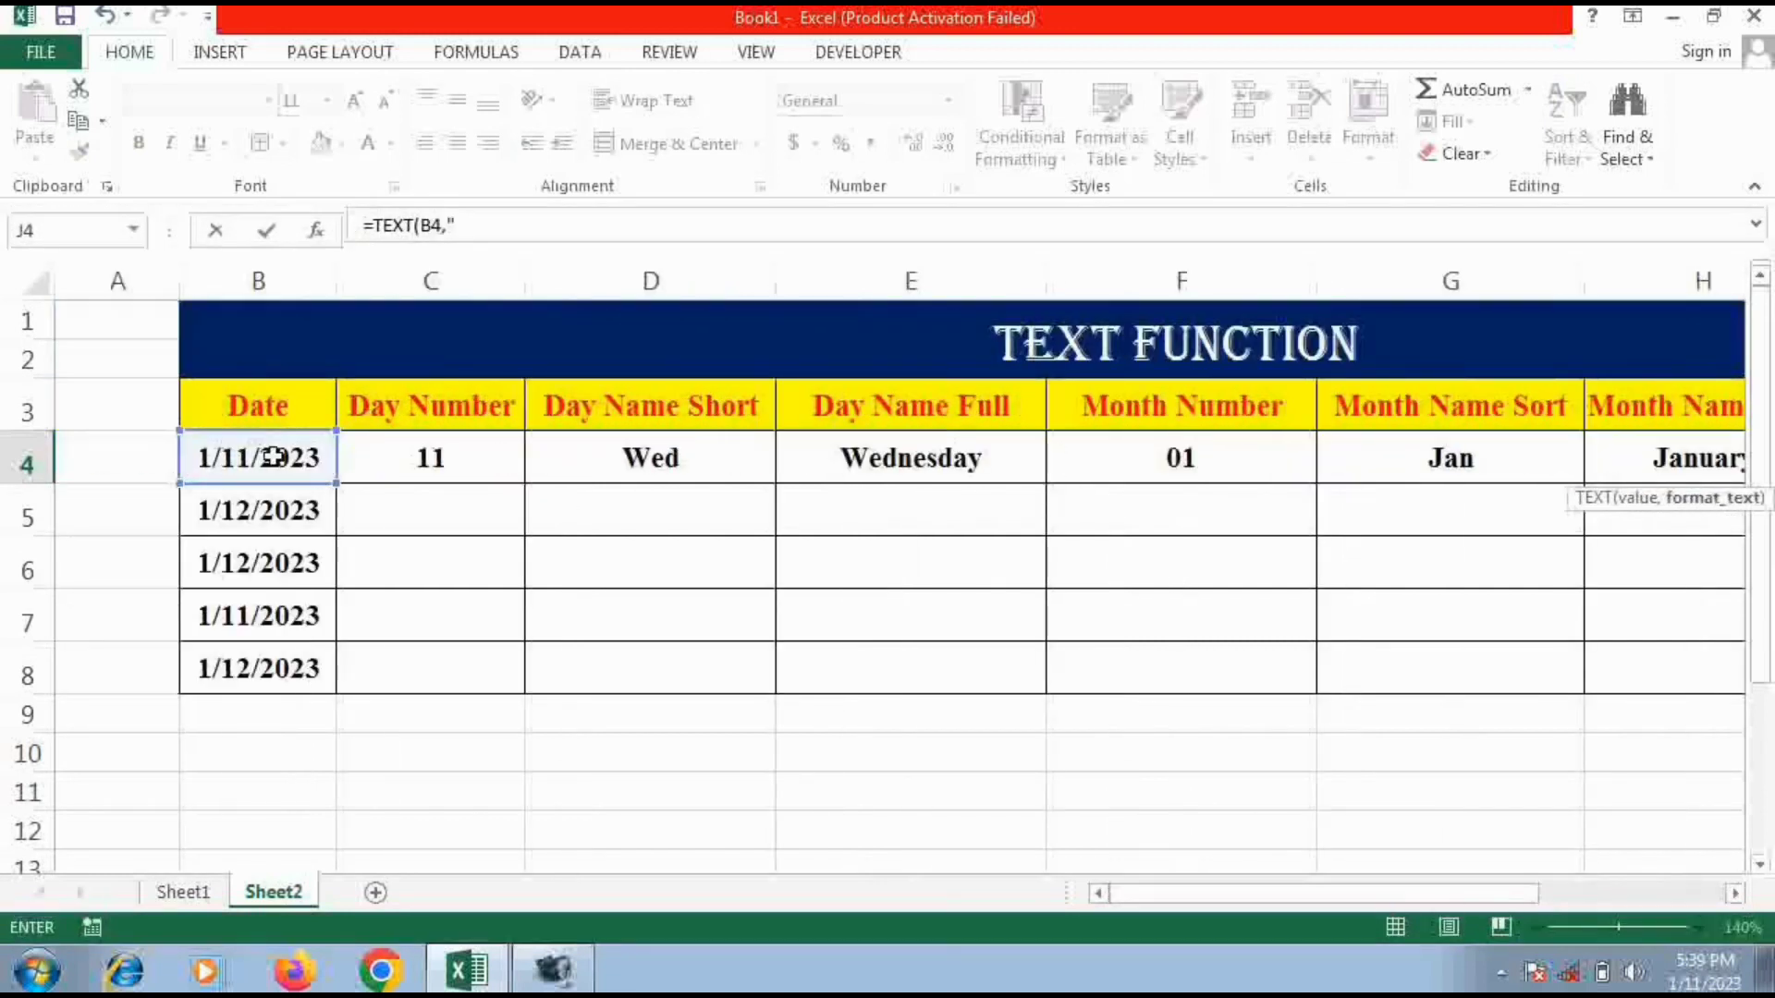
{"action": "left_click_drag", "start_coordinate": [1340, 892], "coordinate": [1687, 899]}
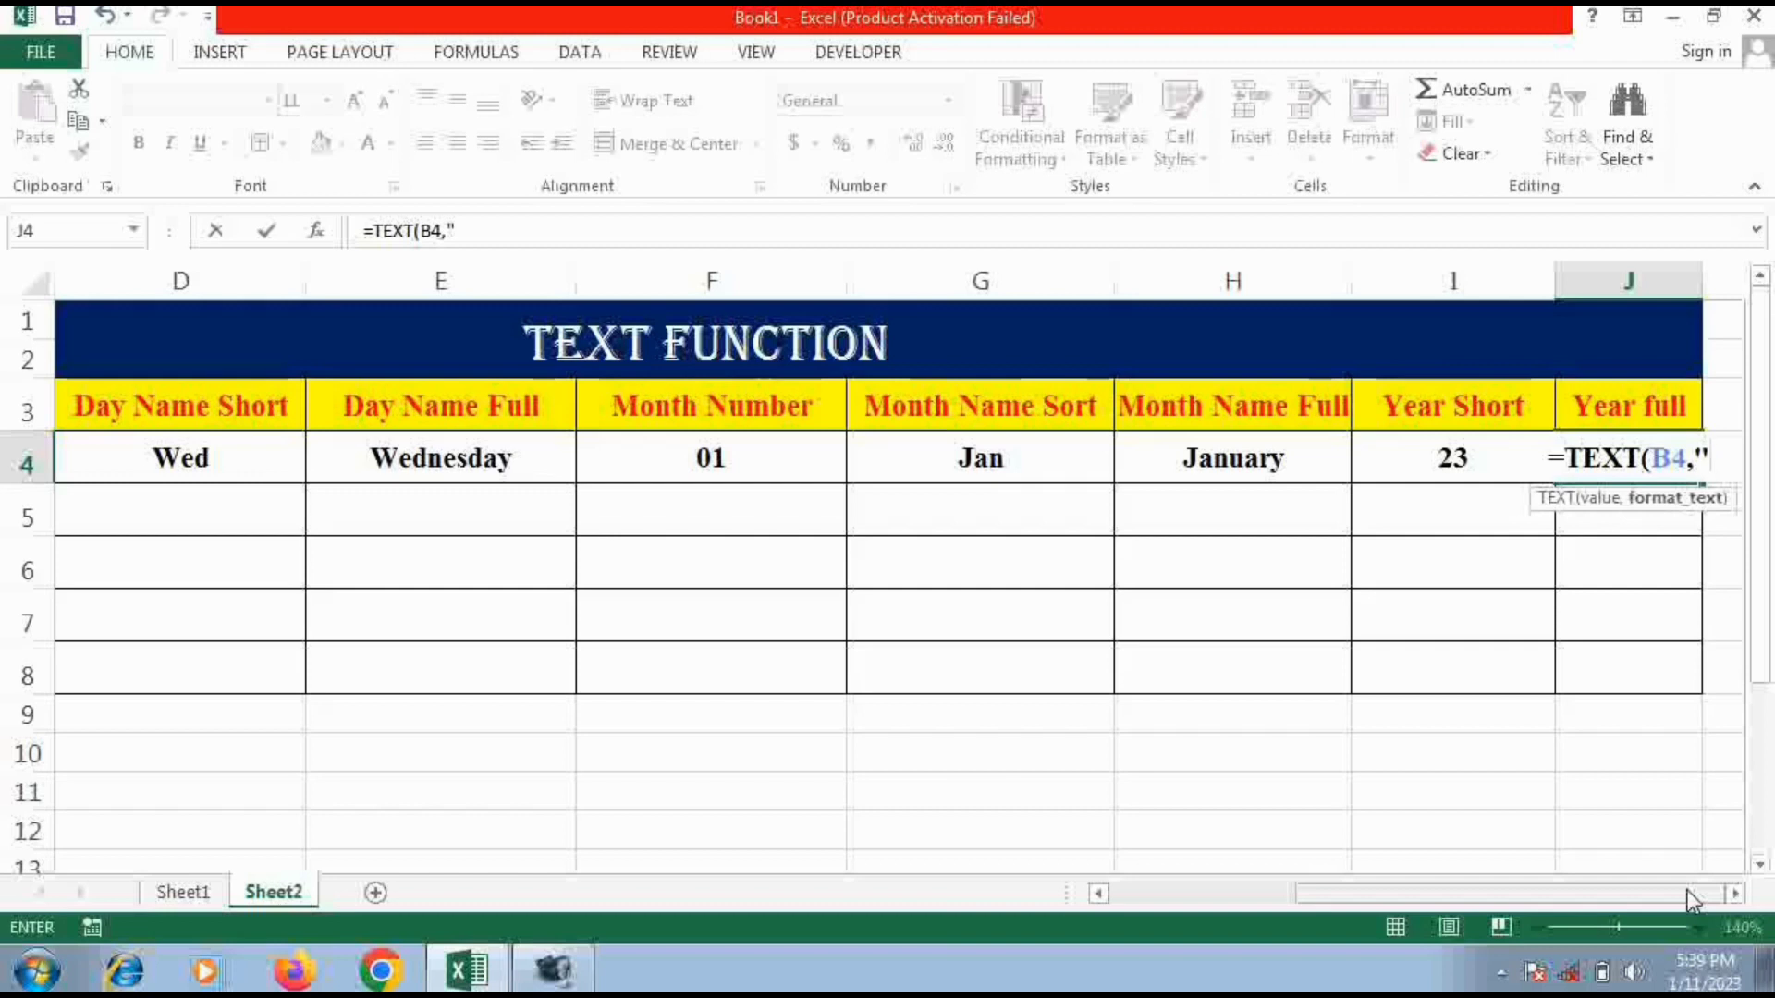
{"action": "type", "text": "YYY\""}
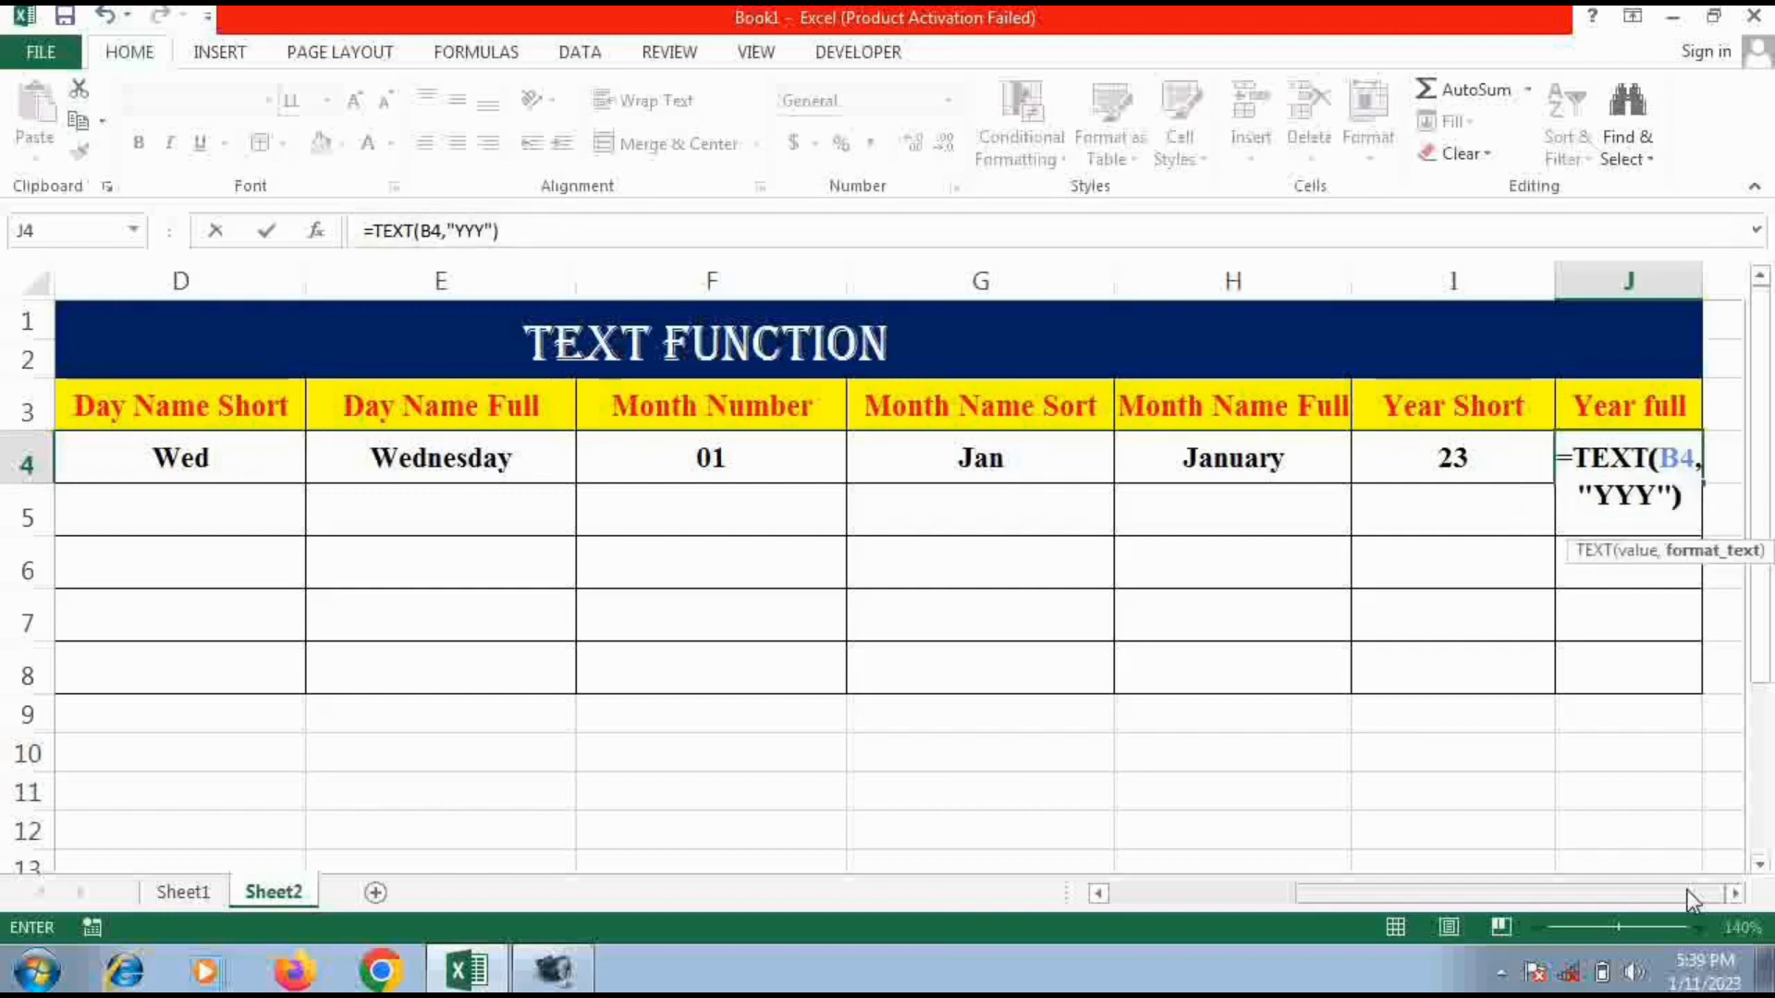
{"action": "key", "text": "Return"}
Fill the Day Number, Day Name Short and Day Name Full formulas in C4, D4 and E4 down to row 8
{"action": "left_click_drag", "start_coordinate": [1613, 888], "coordinate": [1427, 890]}
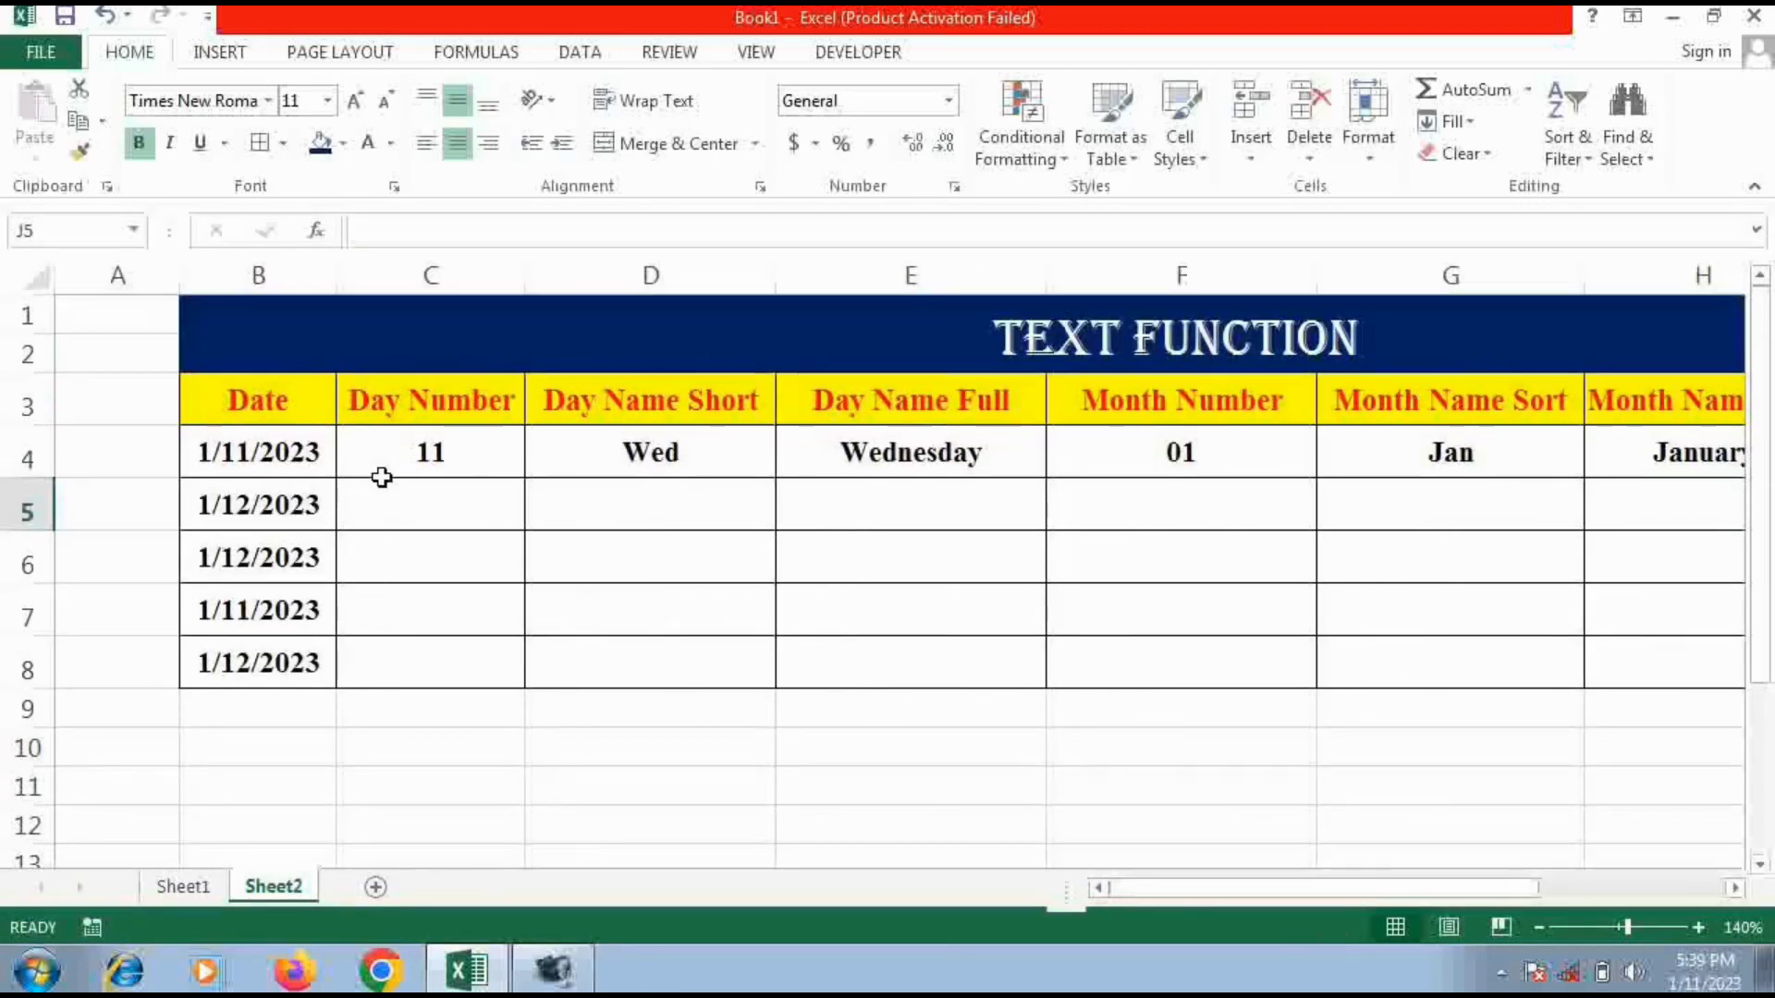
{"action": "left_click", "coordinate": [388, 465]}
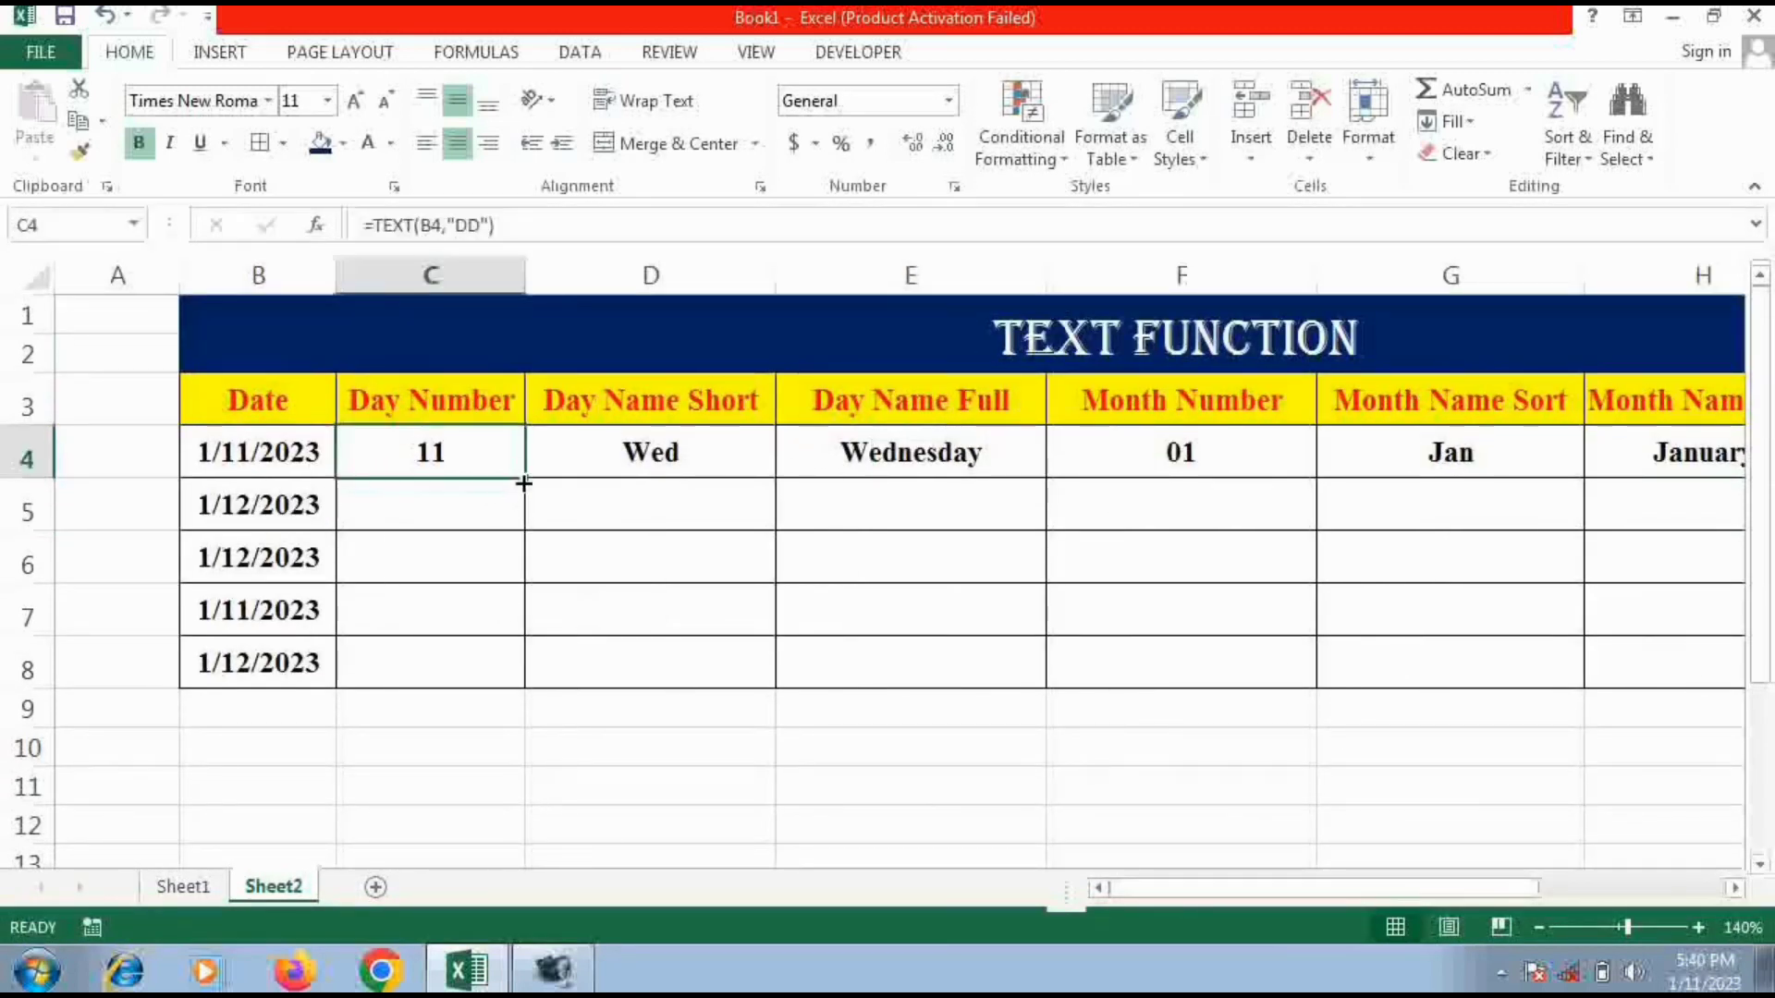
{"action": "left_click_drag", "start_coordinate": [515, 480], "coordinate": [505, 693]}
{"action": "left_click", "coordinate": [606, 455]}
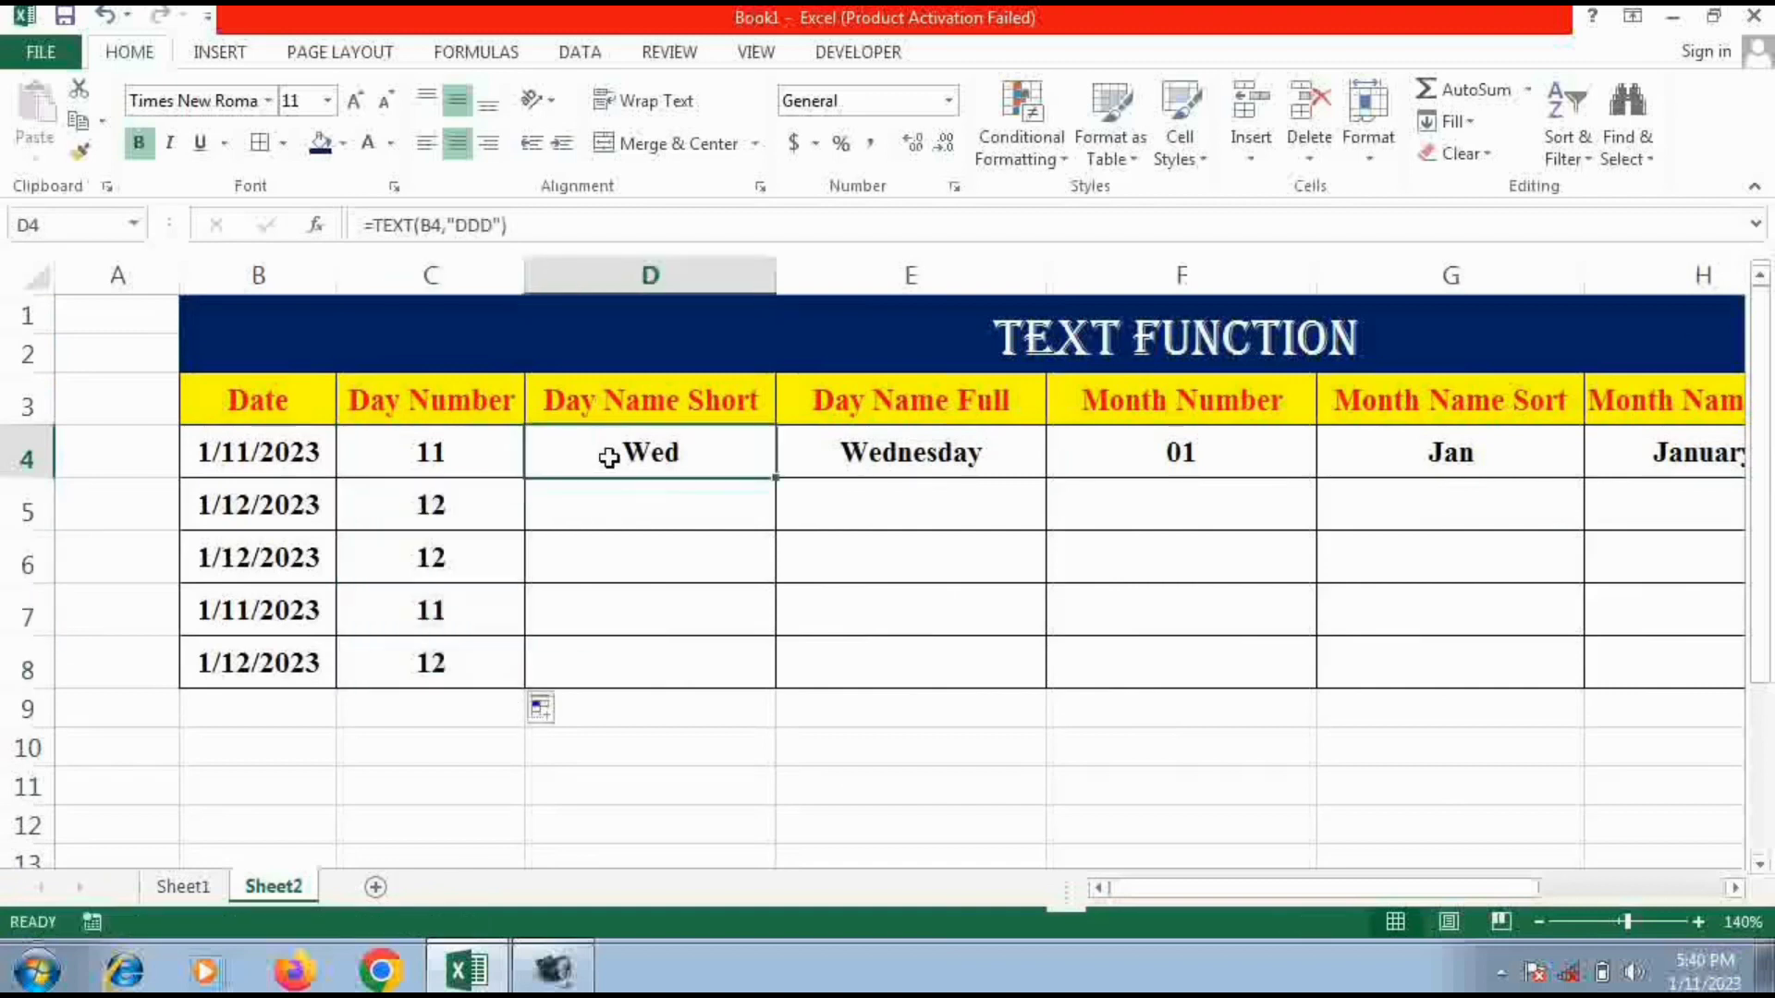
{"action": "left_click_drag", "start_coordinate": [775, 480], "coordinate": [774, 689]}
{"action": "left_click", "coordinate": [974, 453]}
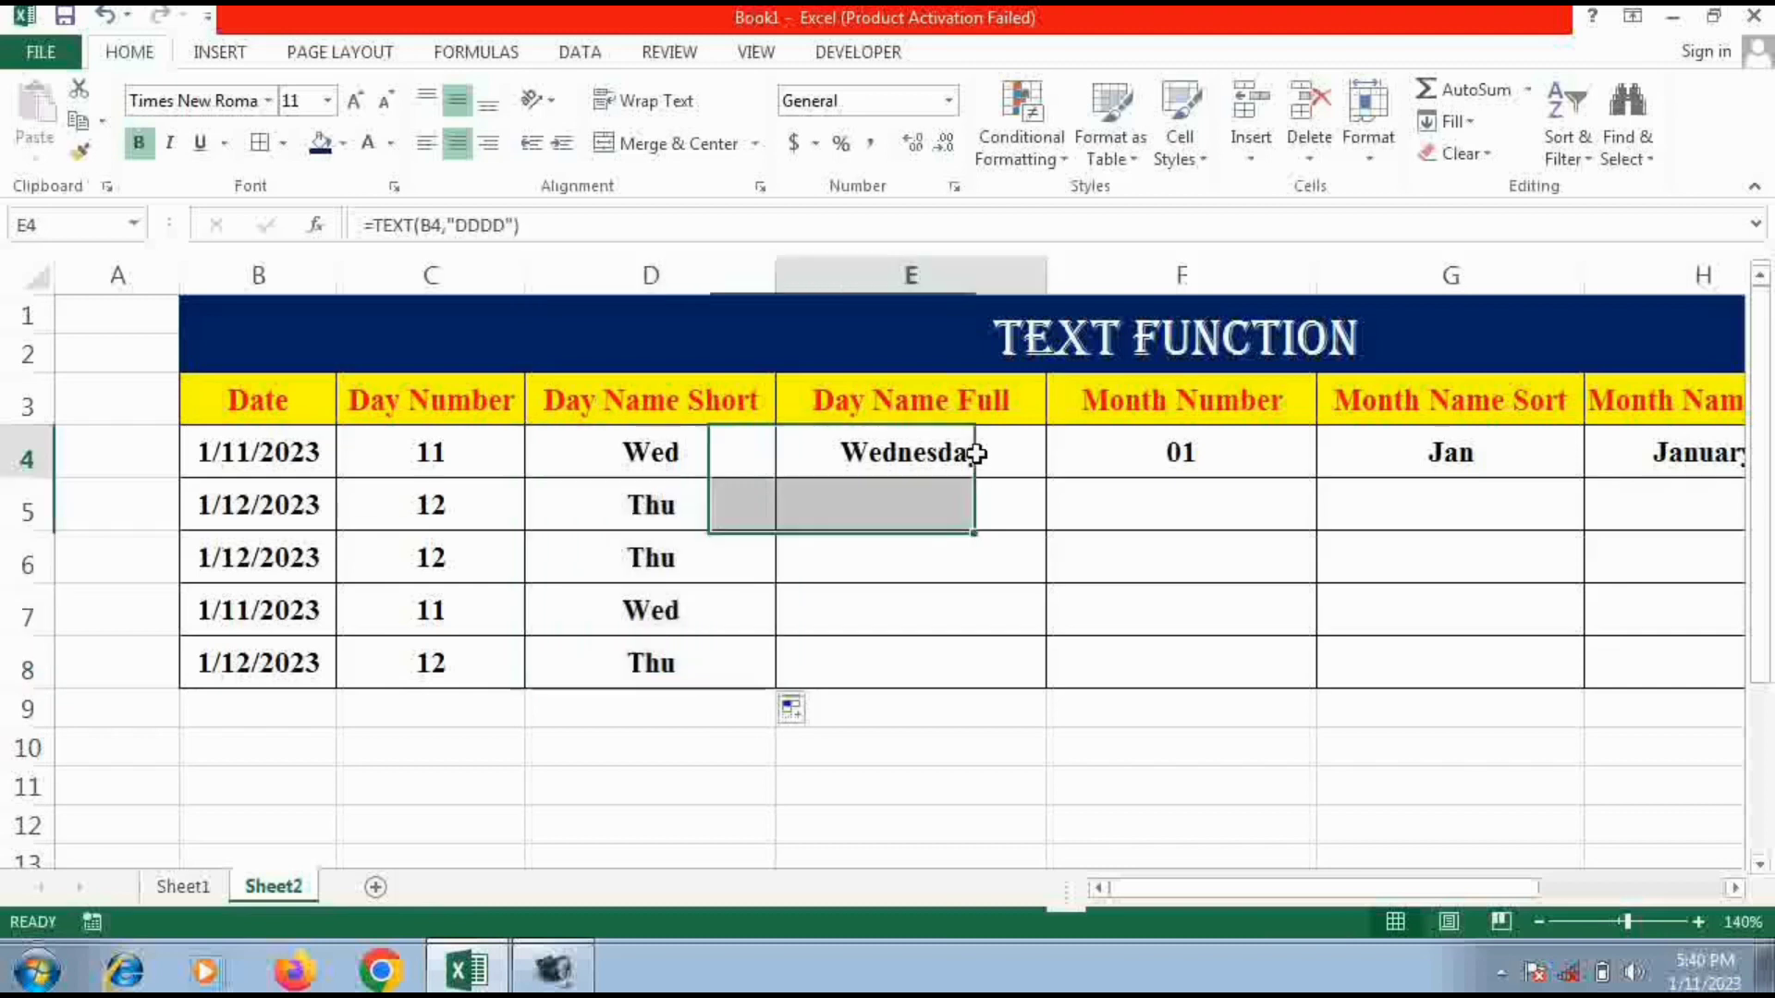
{"action": "left_click_drag", "start_coordinate": [1047, 485], "coordinate": [1041, 685]}
Fill the Month Number, Month Name Sort and Month Name Full formulas in F4, G4 and H4 down to row 8
{"action": "left_click", "coordinate": [1283, 445]}
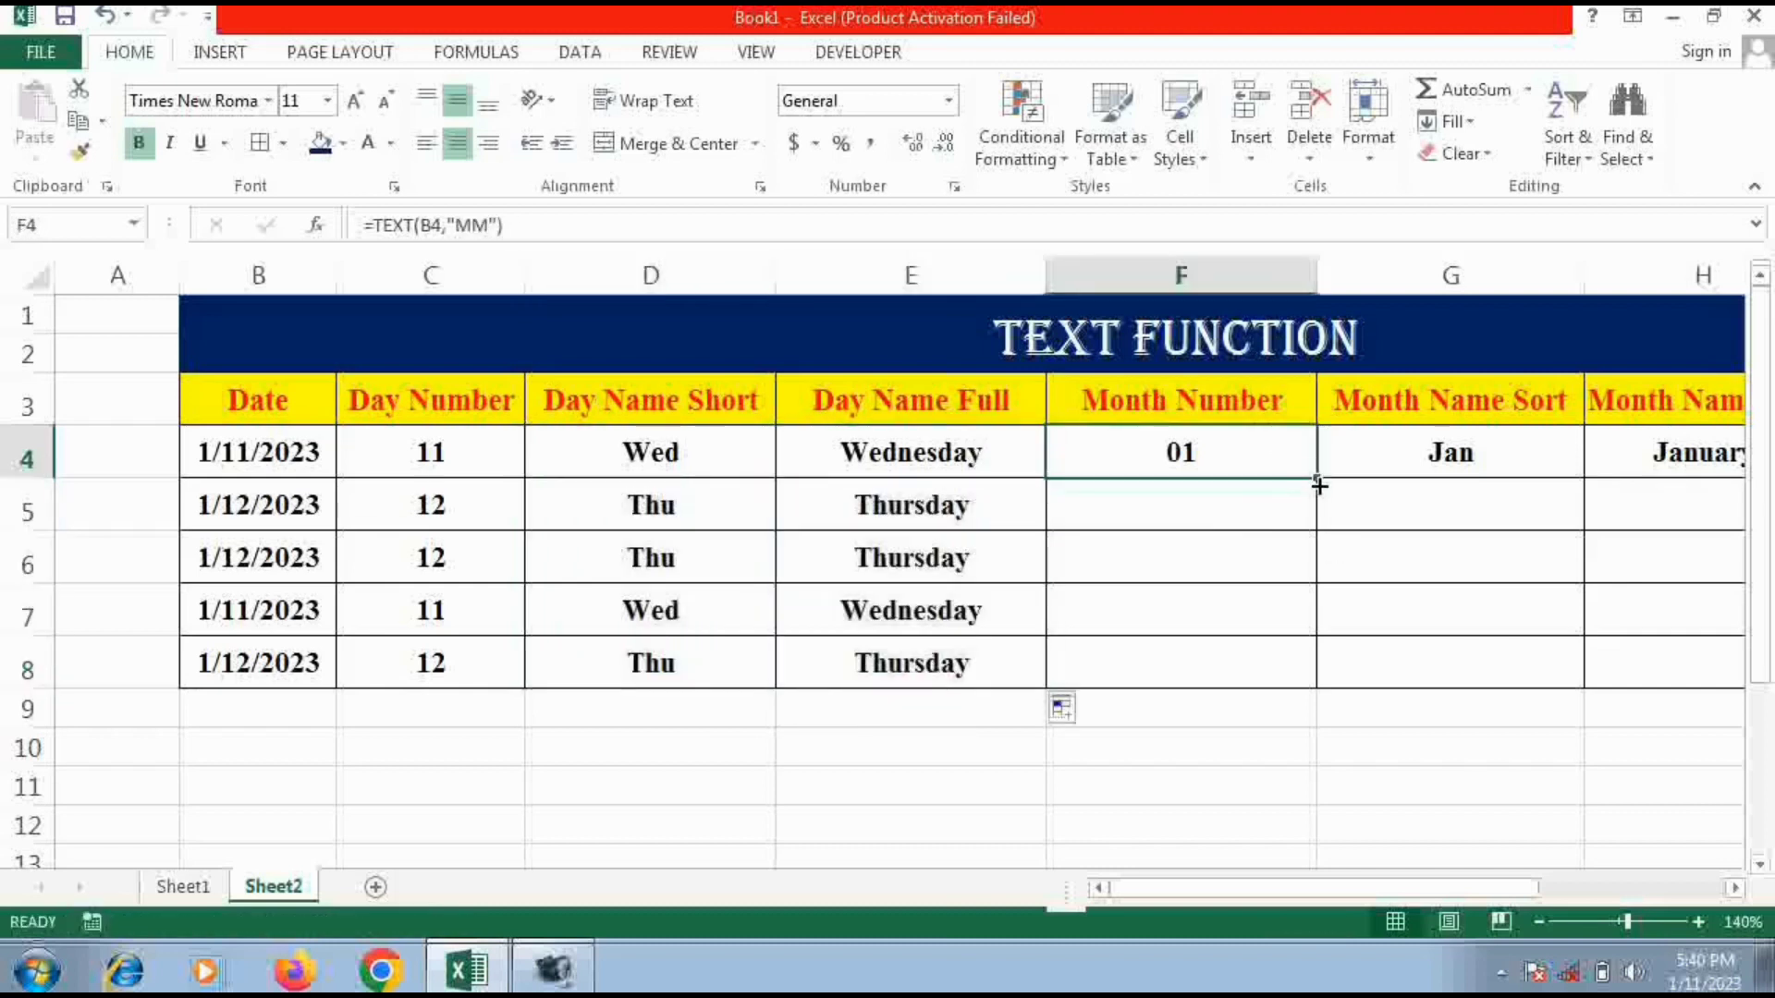
{"action": "left_click_drag", "start_coordinate": [1312, 482], "coordinate": [1310, 695]}
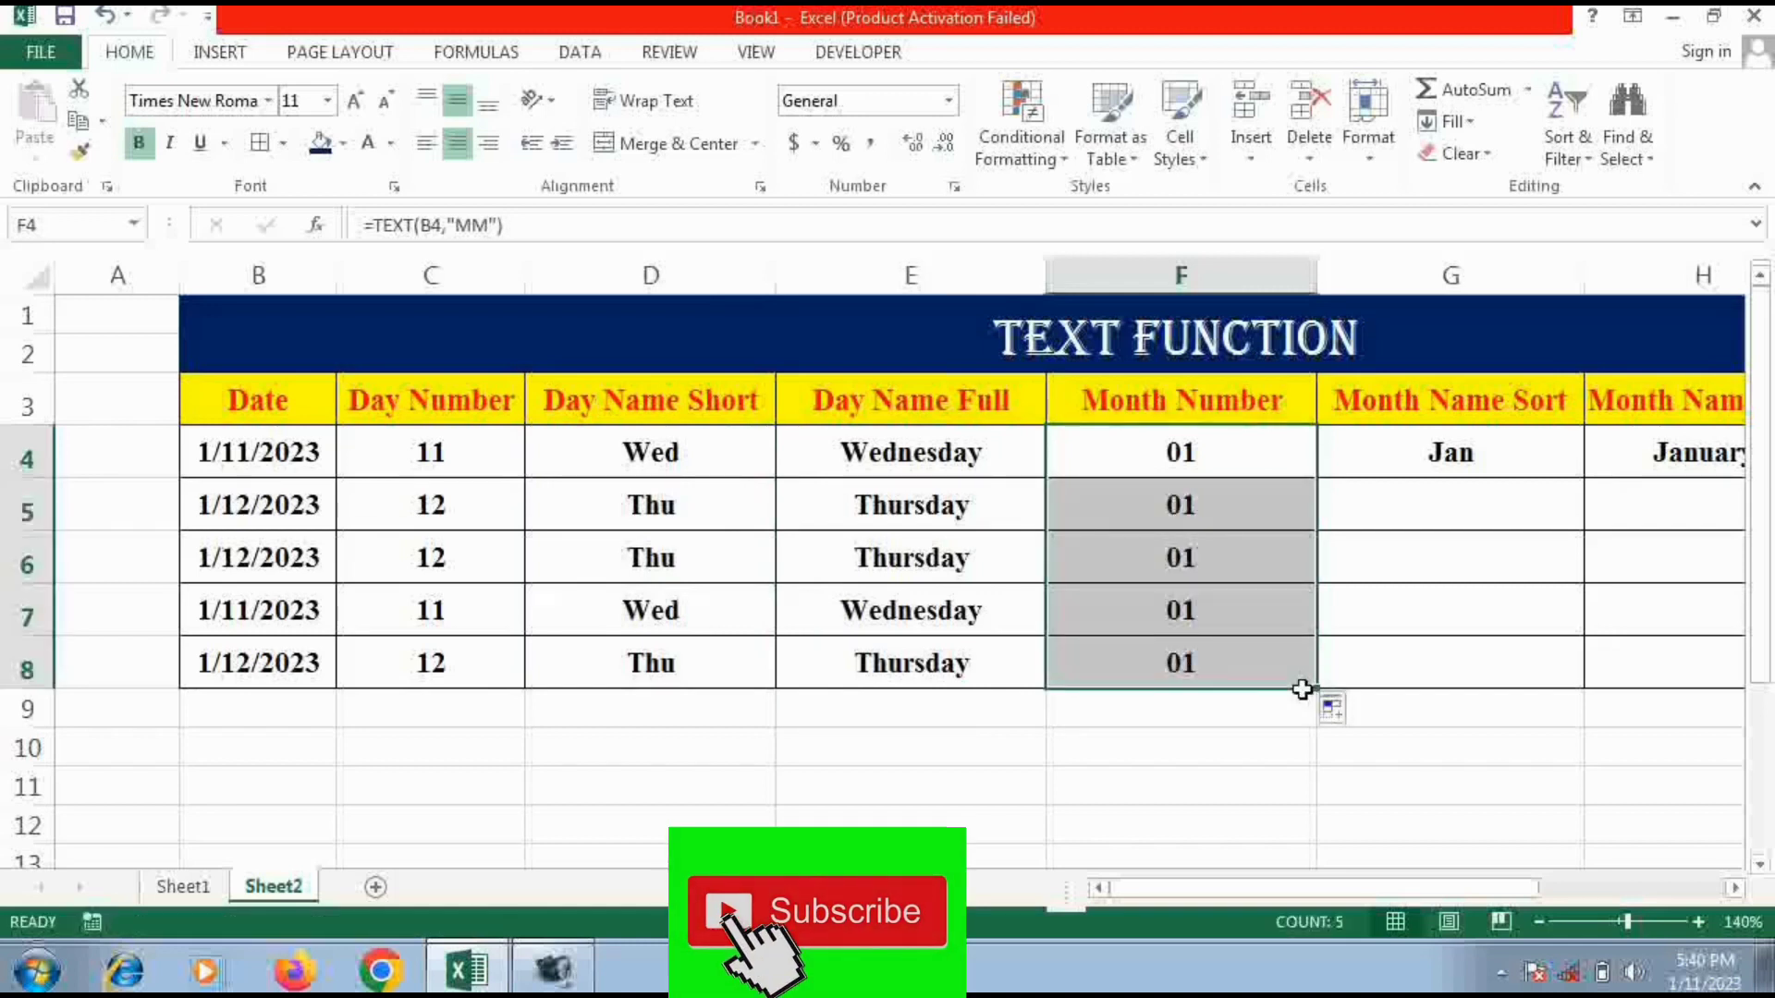
{"action": "left_click", "coordinate": [1491, 452]}
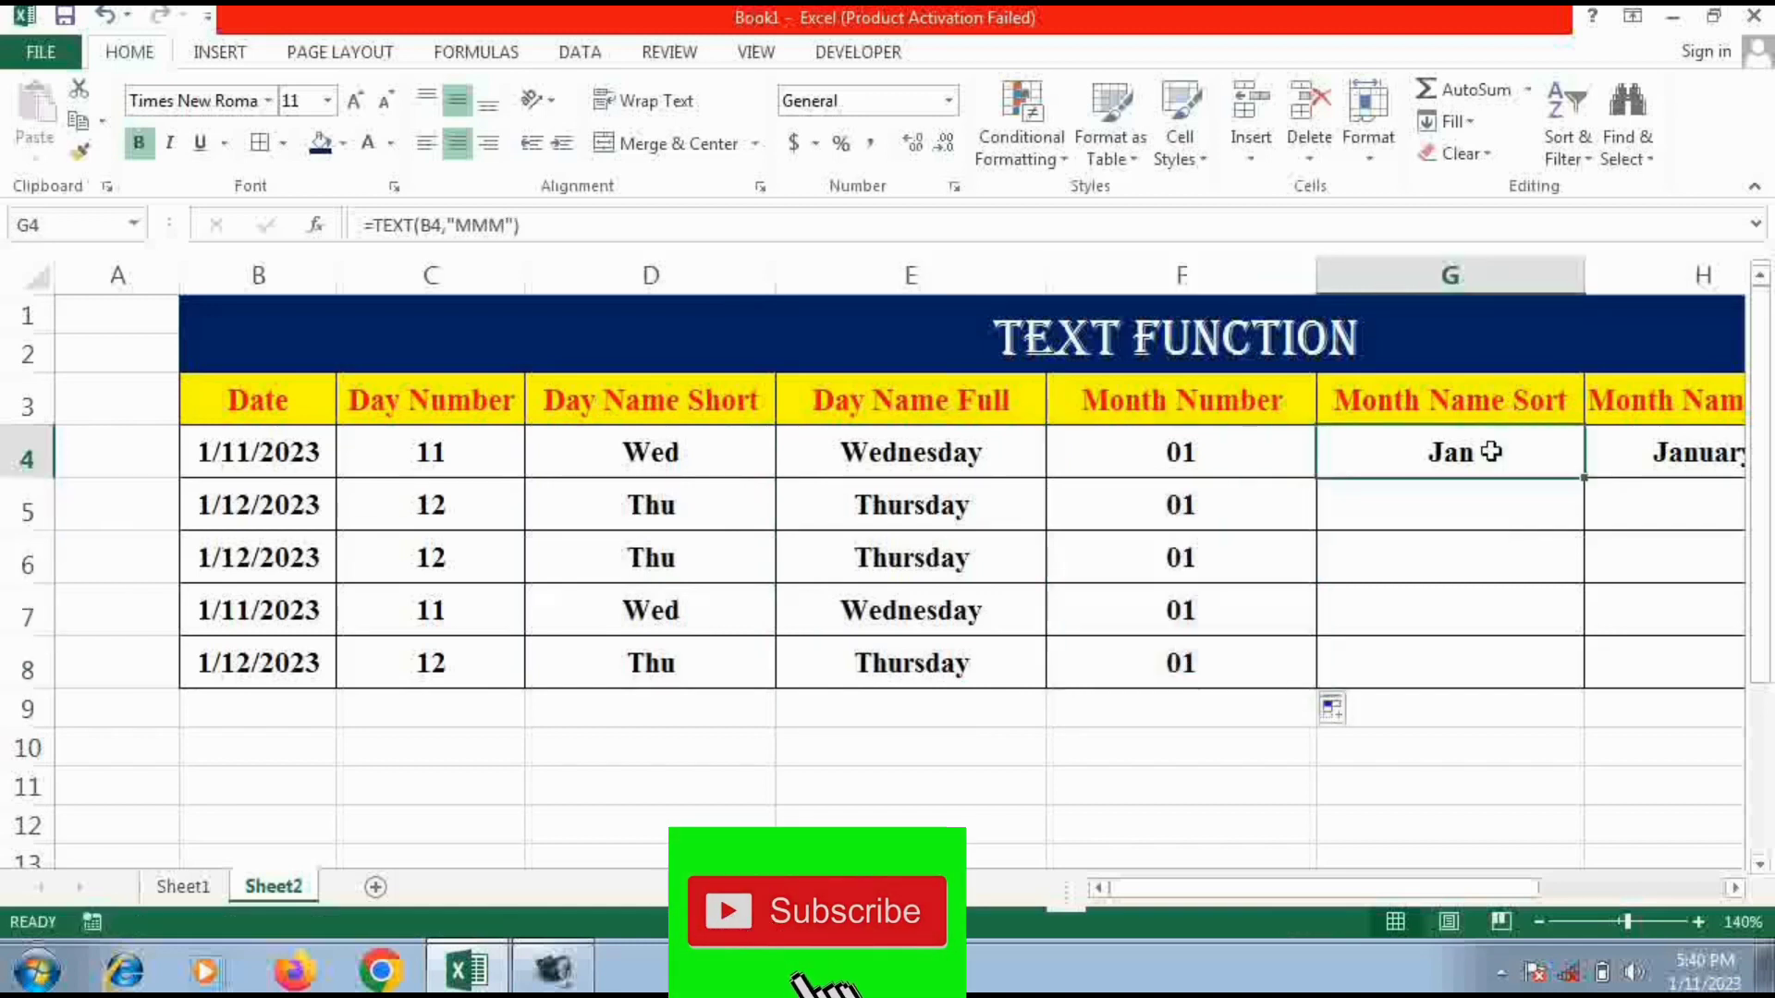
{"action": "left_click_drag", "start_coordinate": [1582, 478], "coordinate": [1566, 692]}
{"action": "left_click", "coordinate": [1661, 452]}
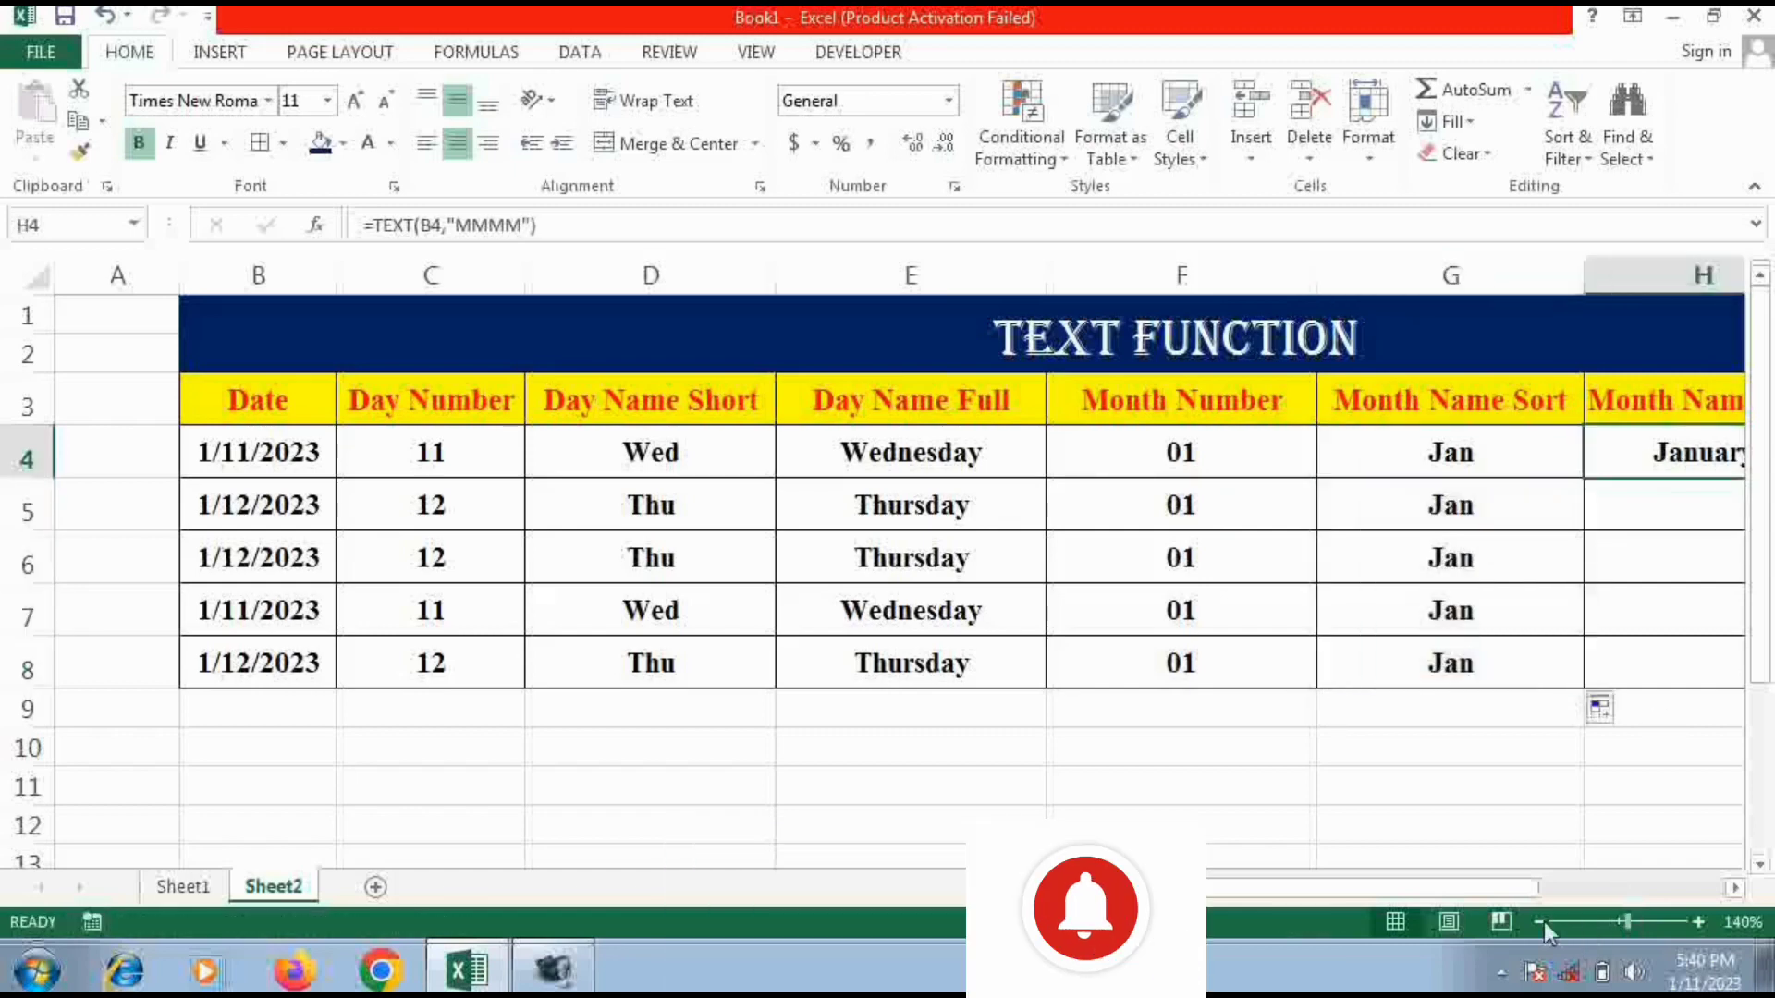
{"action": "left_click_drag", "start_coordinate": [1377, 887], "coordinate": [1516, 887]}
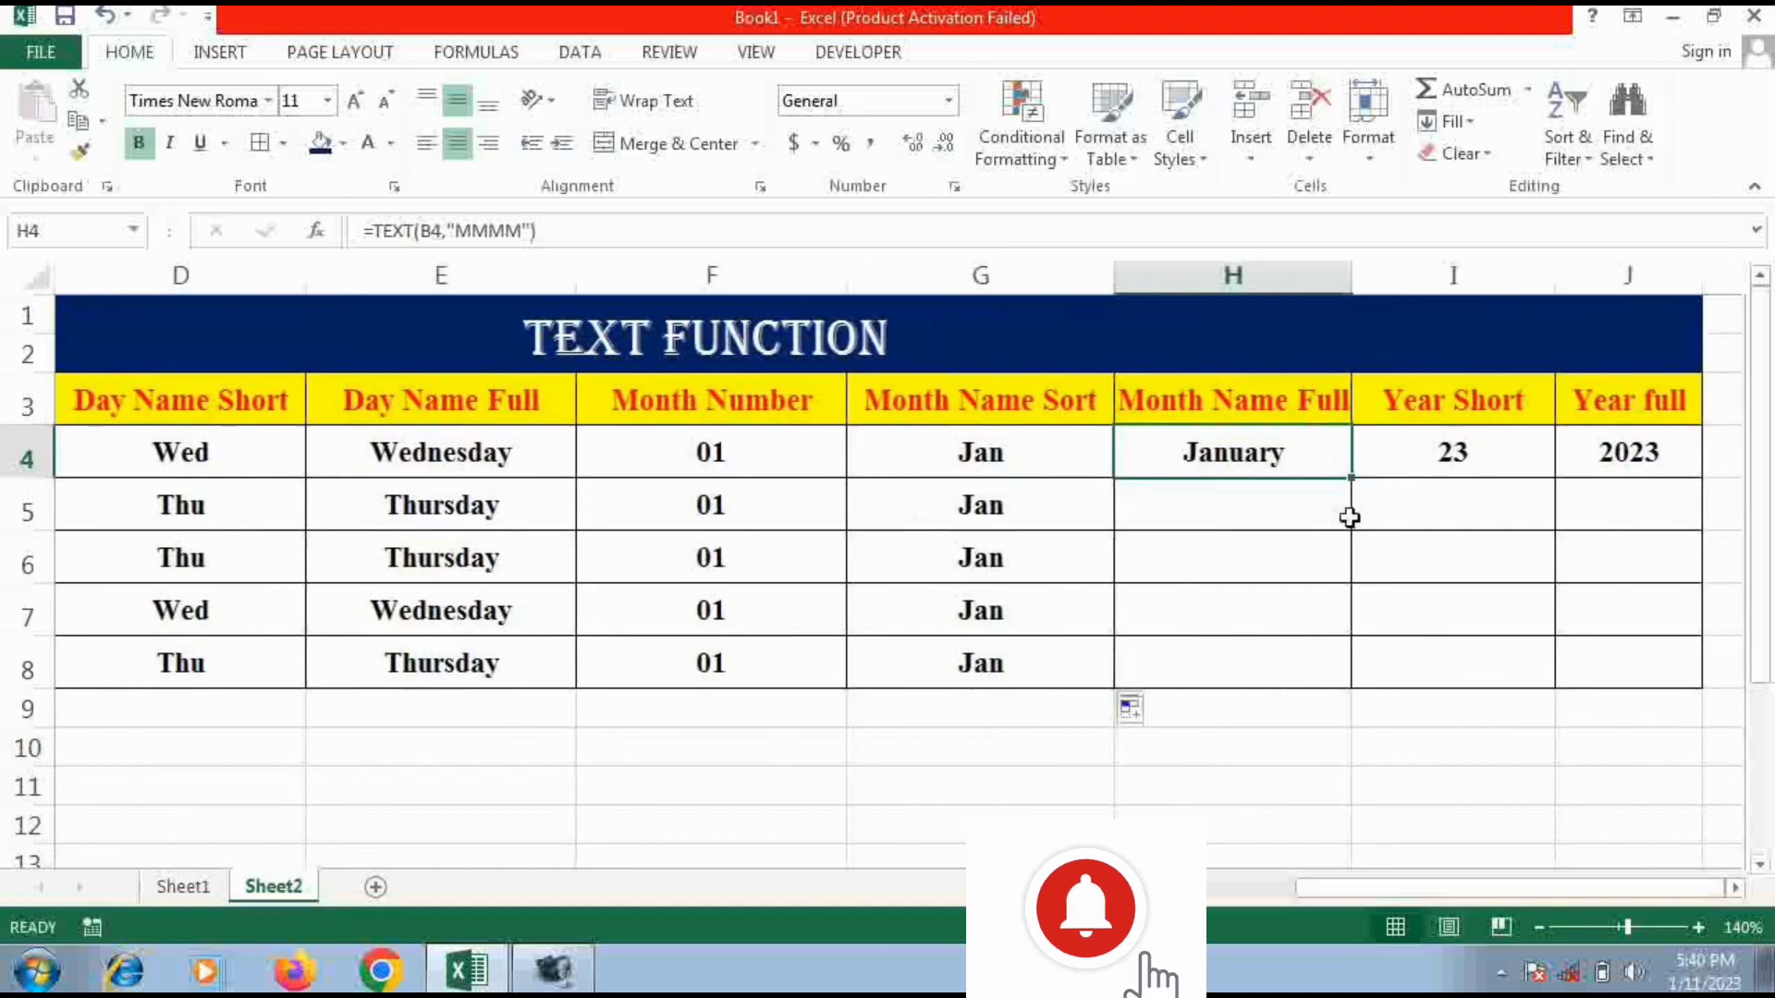
{"action": "left_click_drag", "start_coordinate": [1351, 479], "coordinate": [1359, 682]}
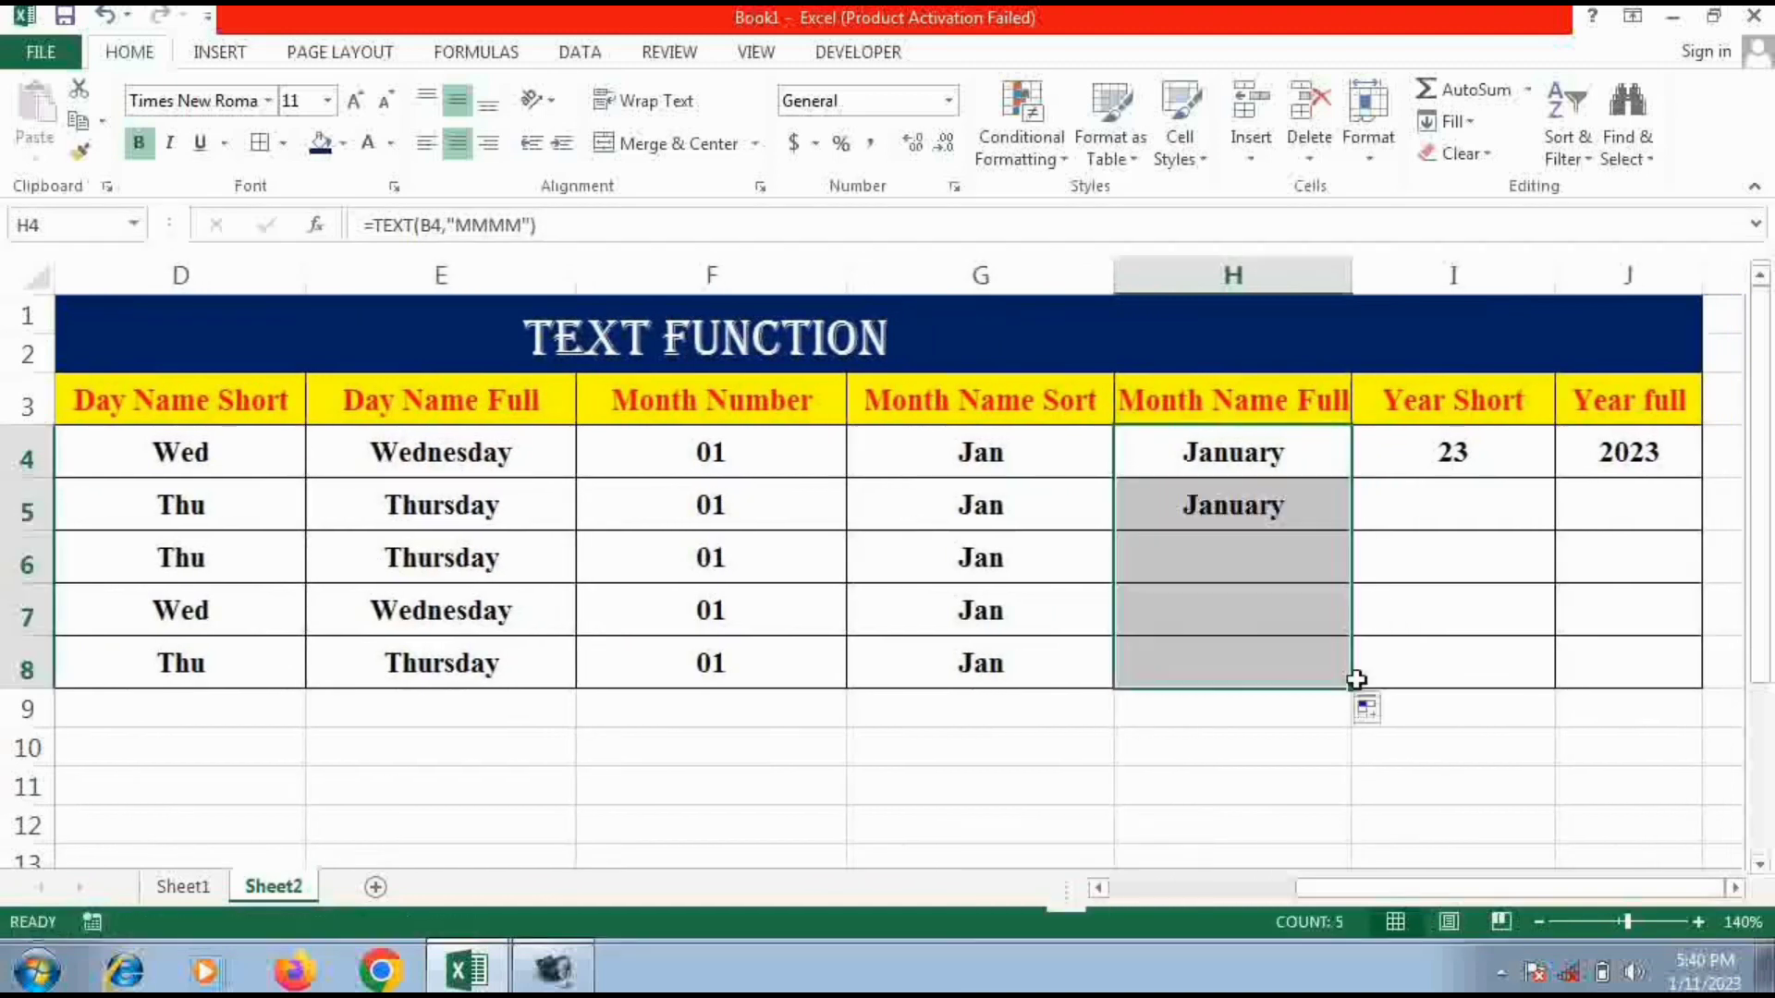
Fill the Year Short and Year full formulas in I4 and J4 down to row 8
{"action": "left_click", "coordinate": [1481, 444]}
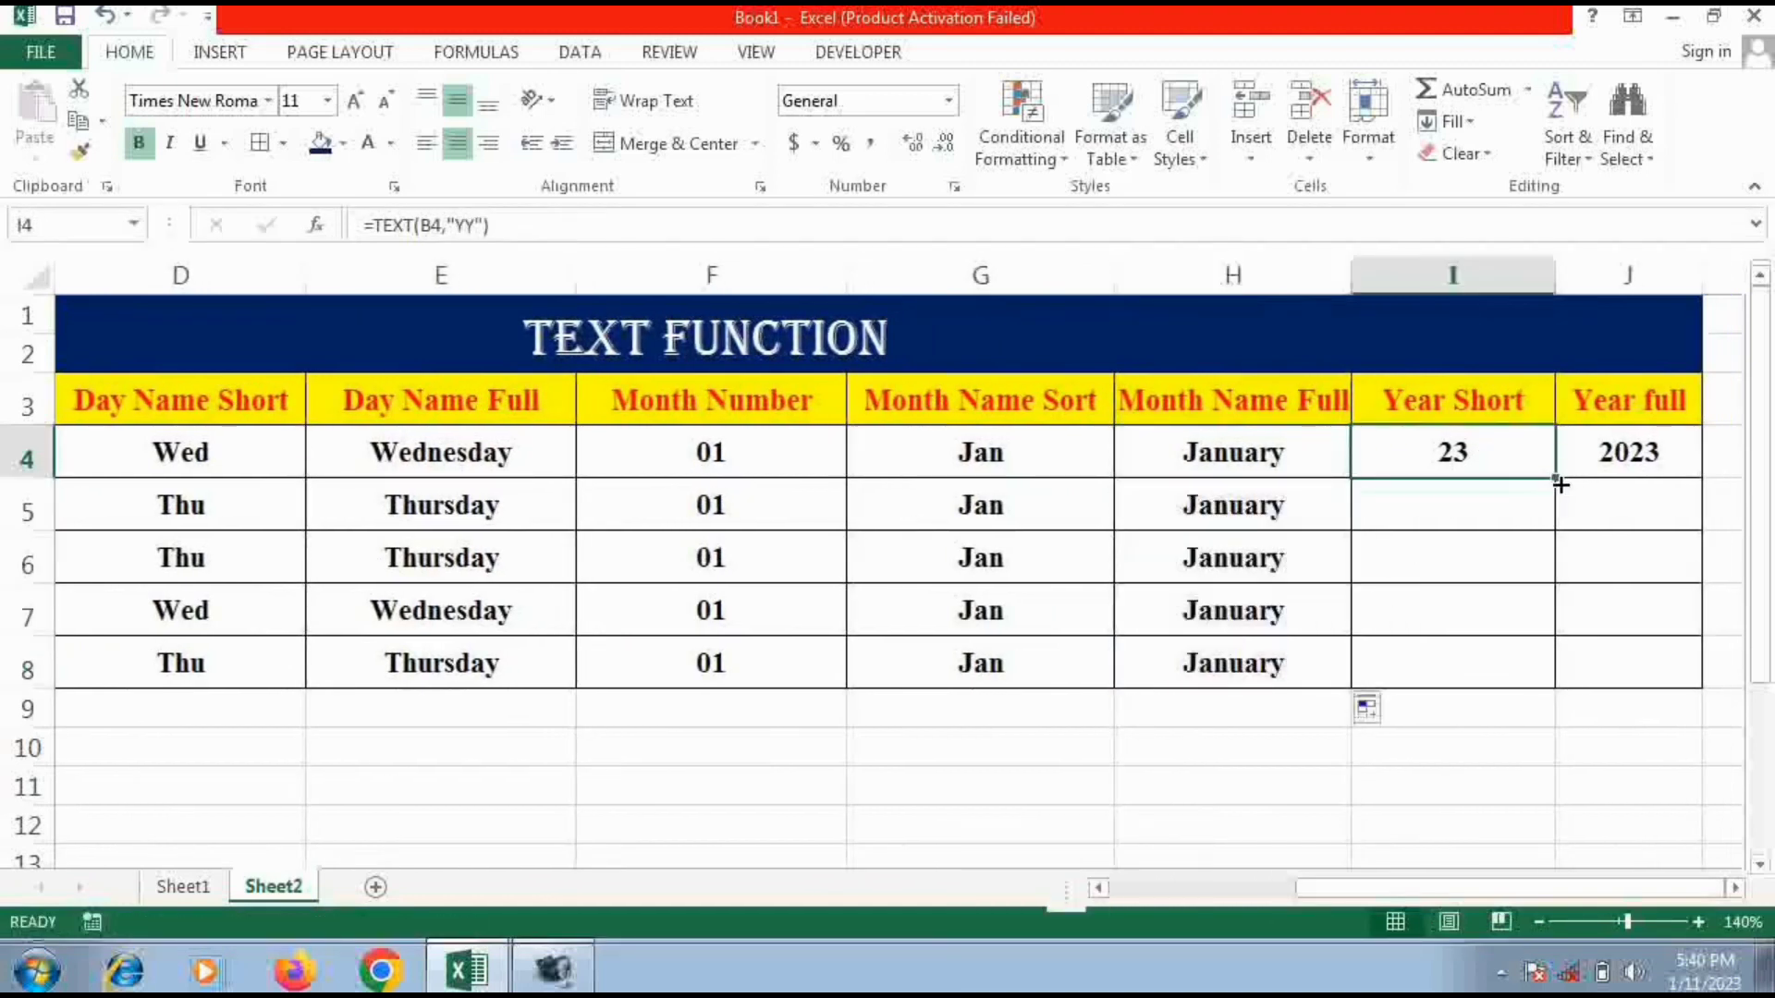
{"action": "left_click_drag", "start_coordinate": [1560, 483], "coordinate": [1562, 693]}
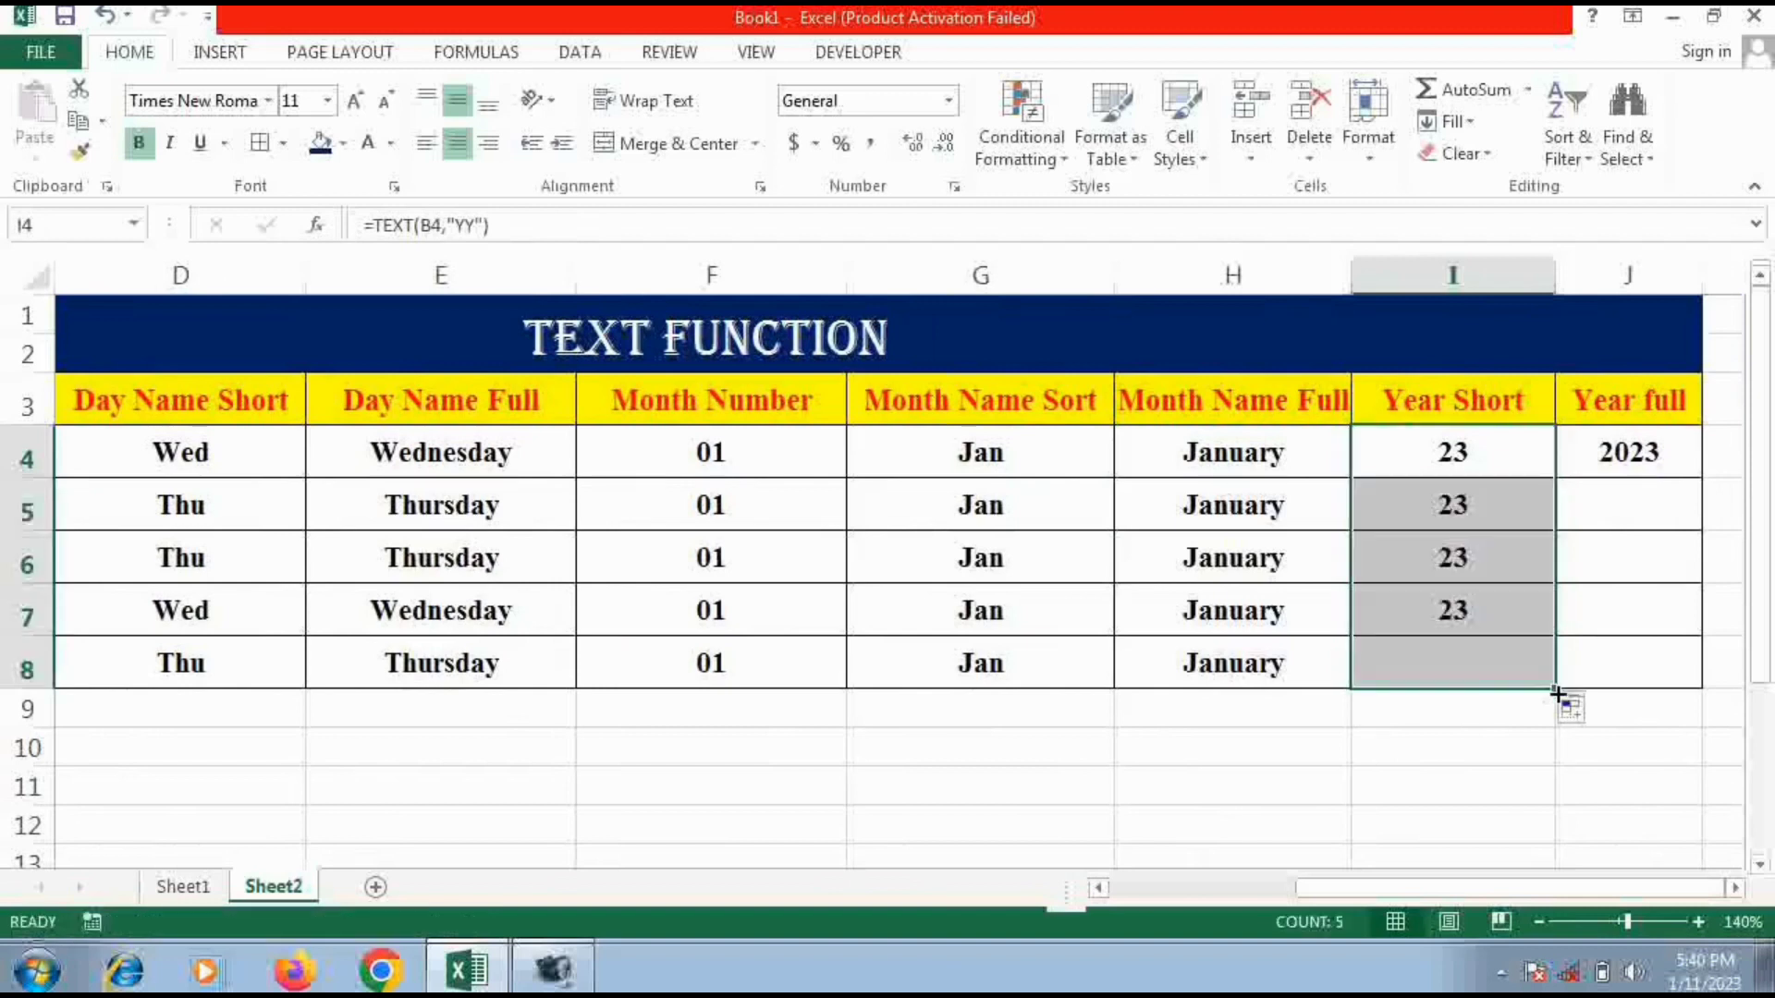
{"action": "left_click", "coordinate": [1663, 464]}
{"action": "left_click_drag", "start_coordinate": [1702, 477], "coordinate": [1701, 693]}
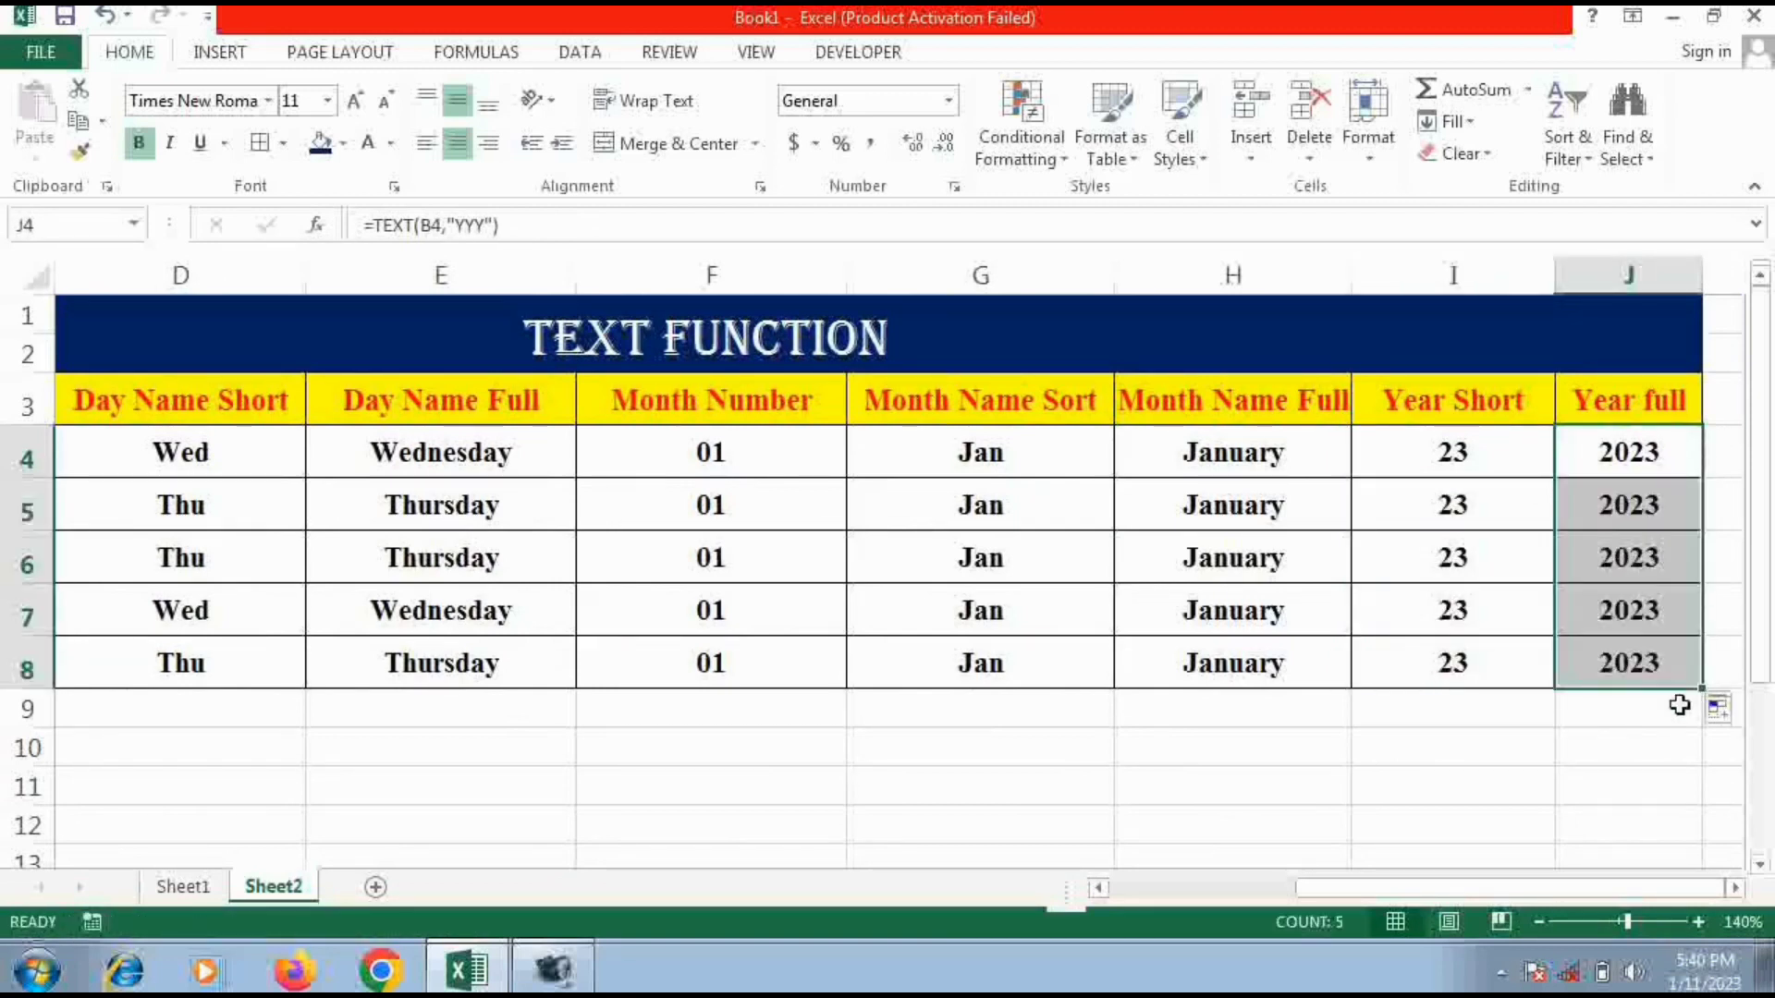
{"action": "left_click", "coordinate": [1661, 760]}
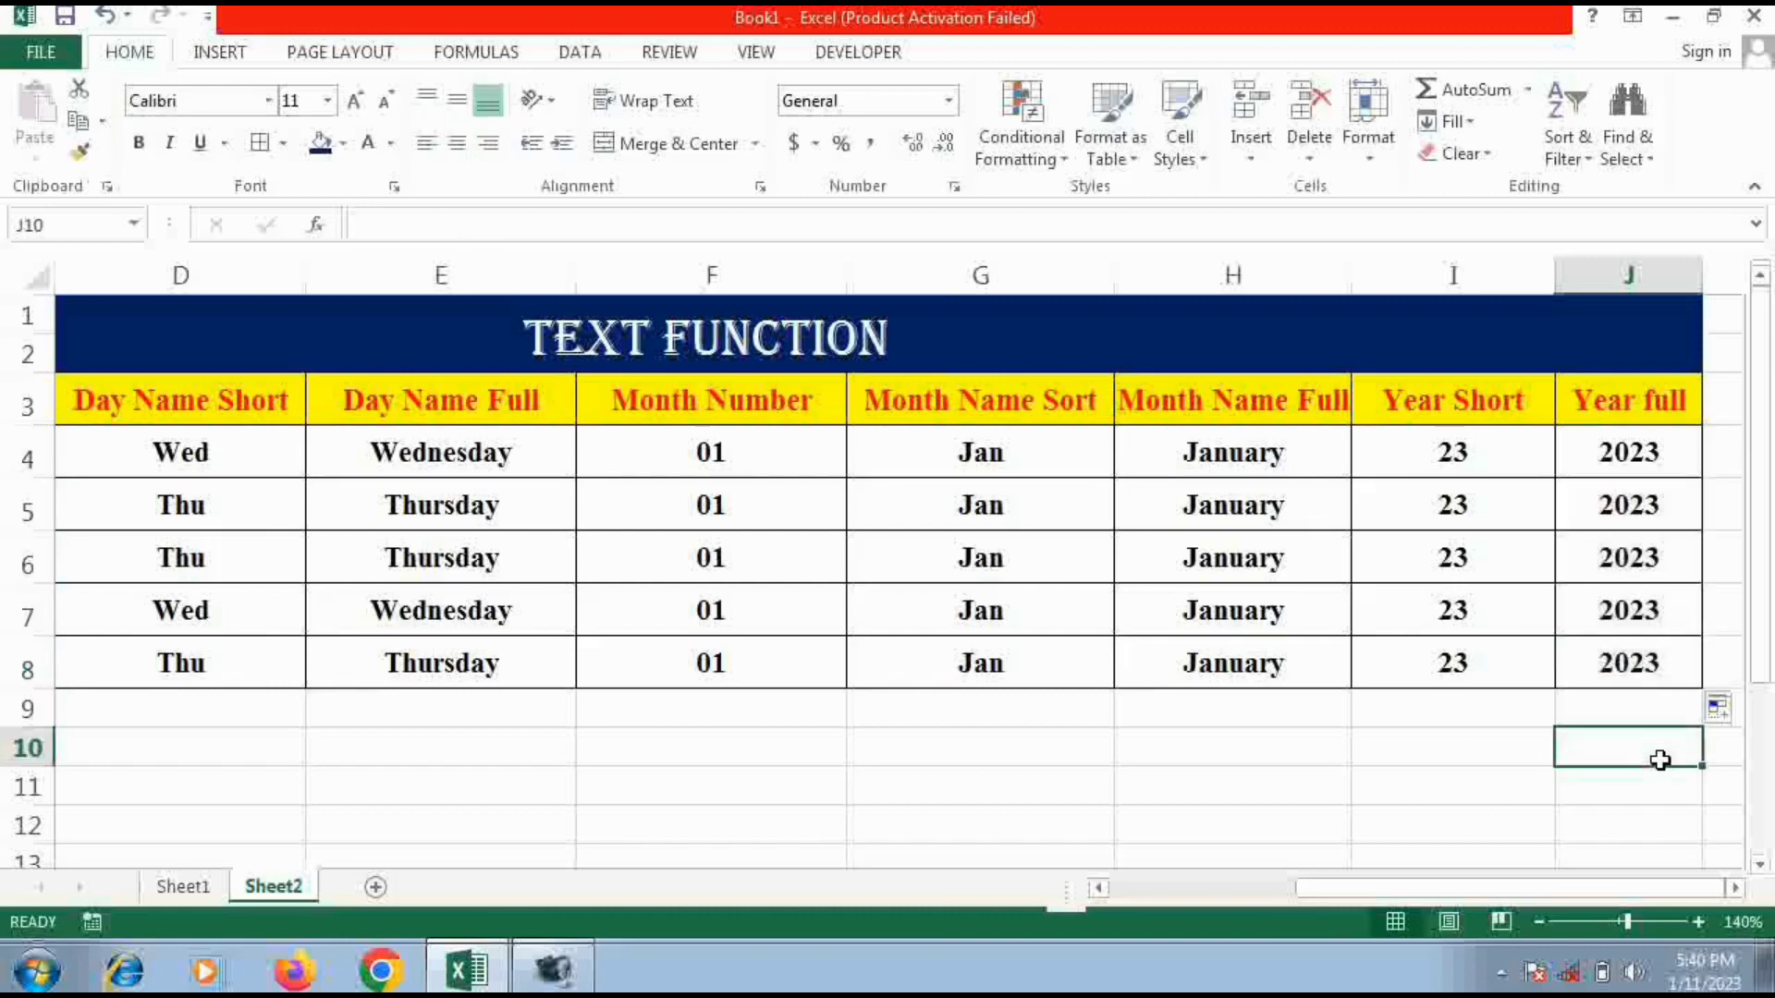